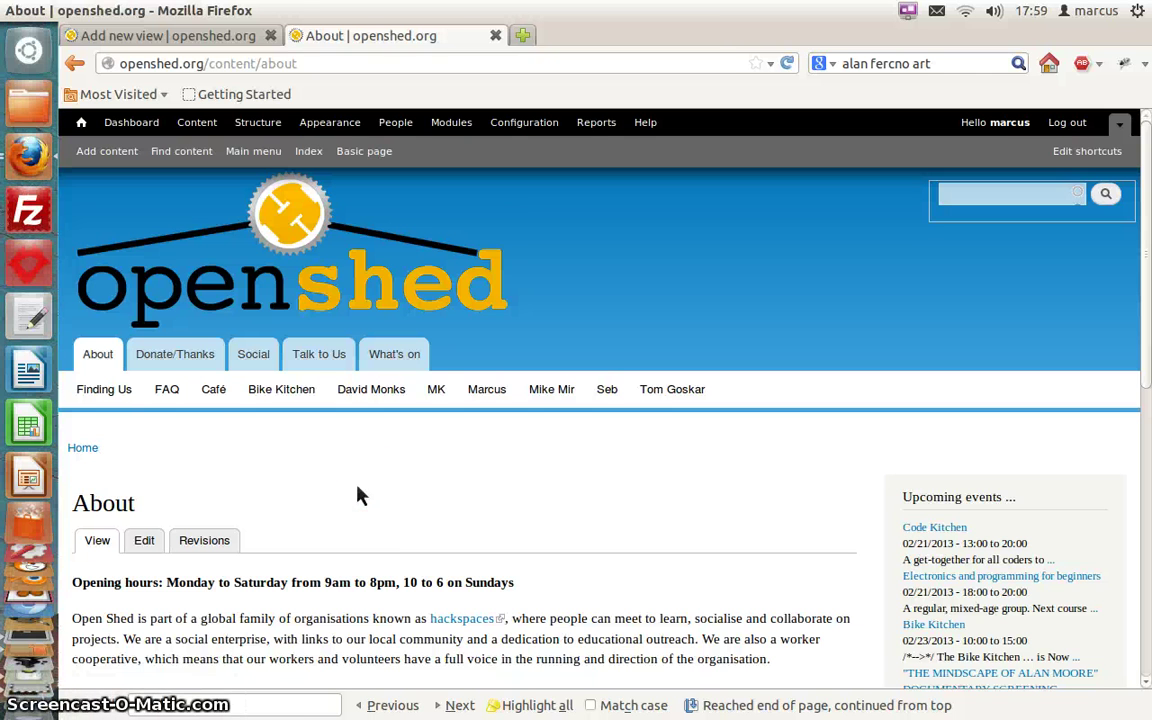
# Go to Structure > Views and bring up the blank Add new view form
pyautogui.click(258, 133)
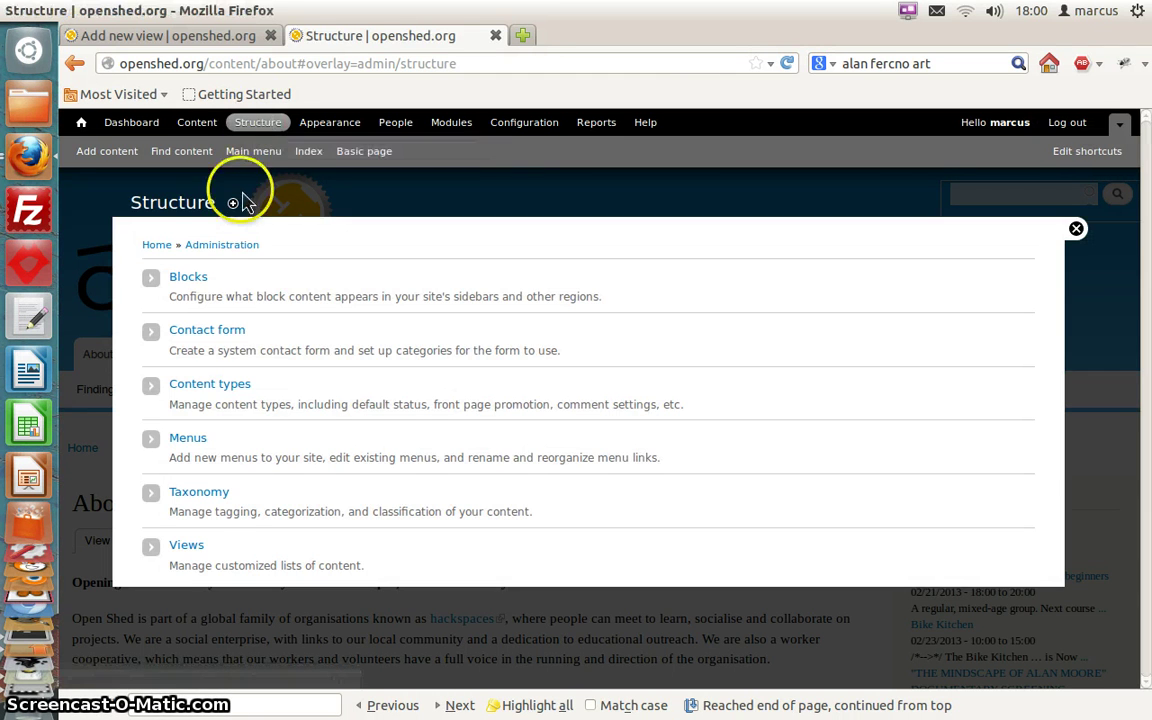
pyautogui.click(180, 547)
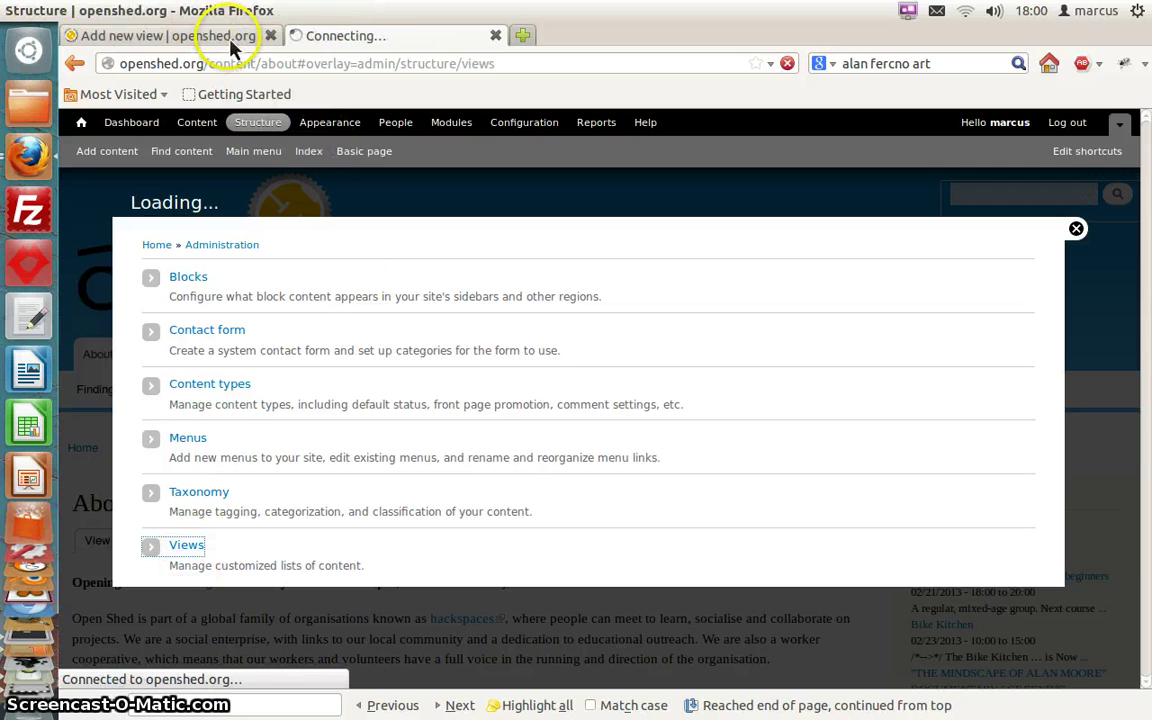
pyautogui.click(175, 39)
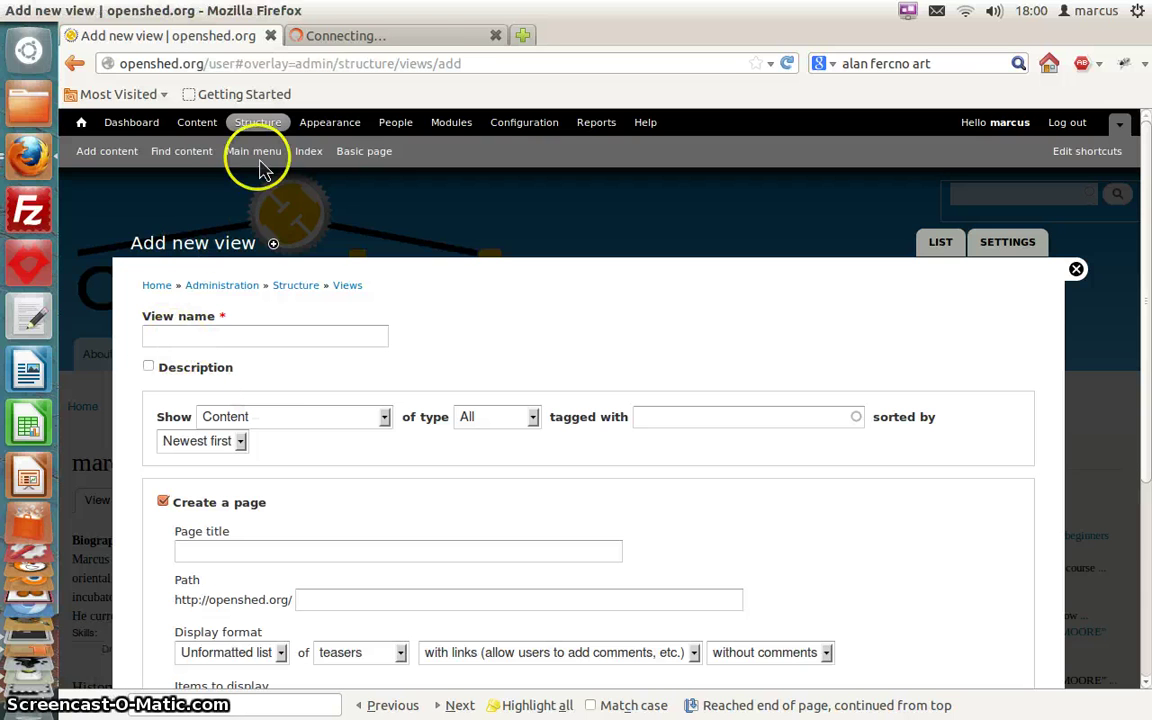
pyautogui.click(391, 36)
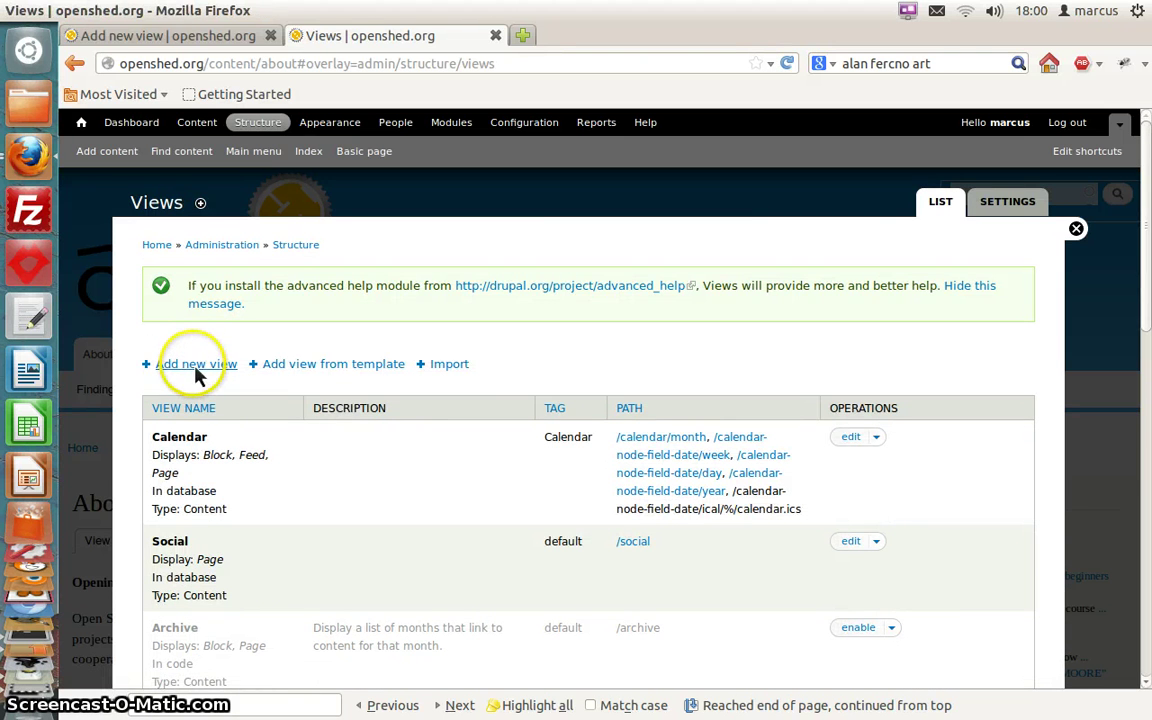
pyautogui.click(170, 40)
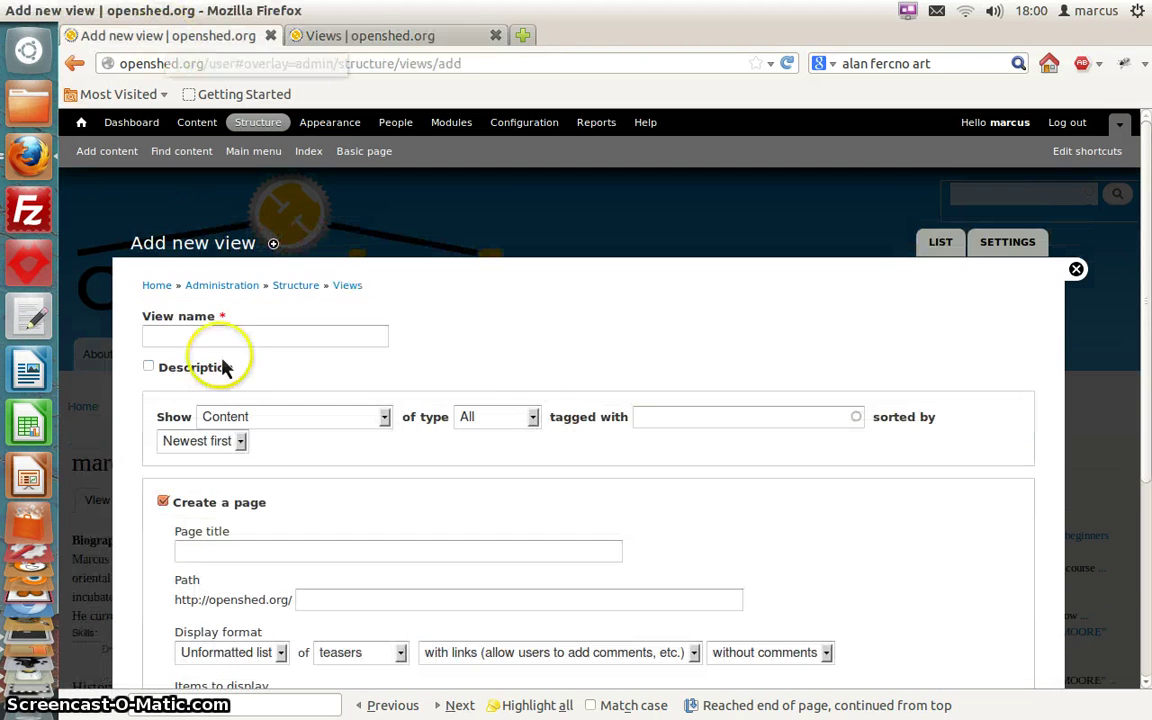
# Name the new view 'people'
pyautogui.click(297, 338)
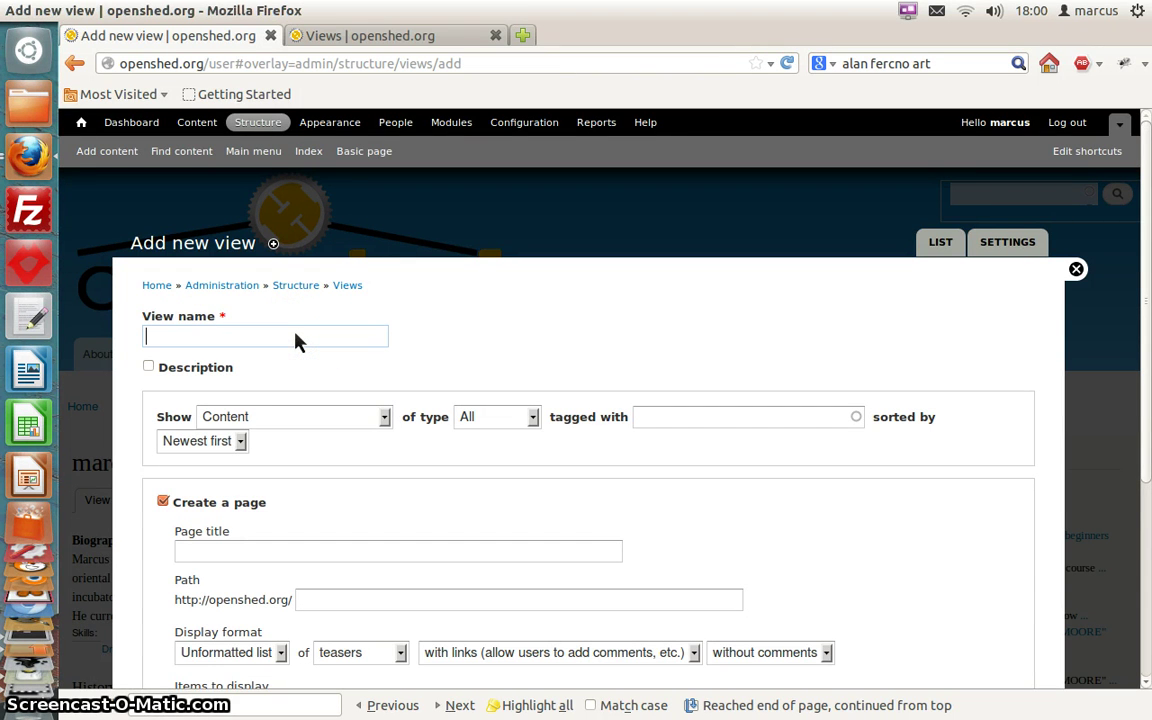
pyautogui.write('p')
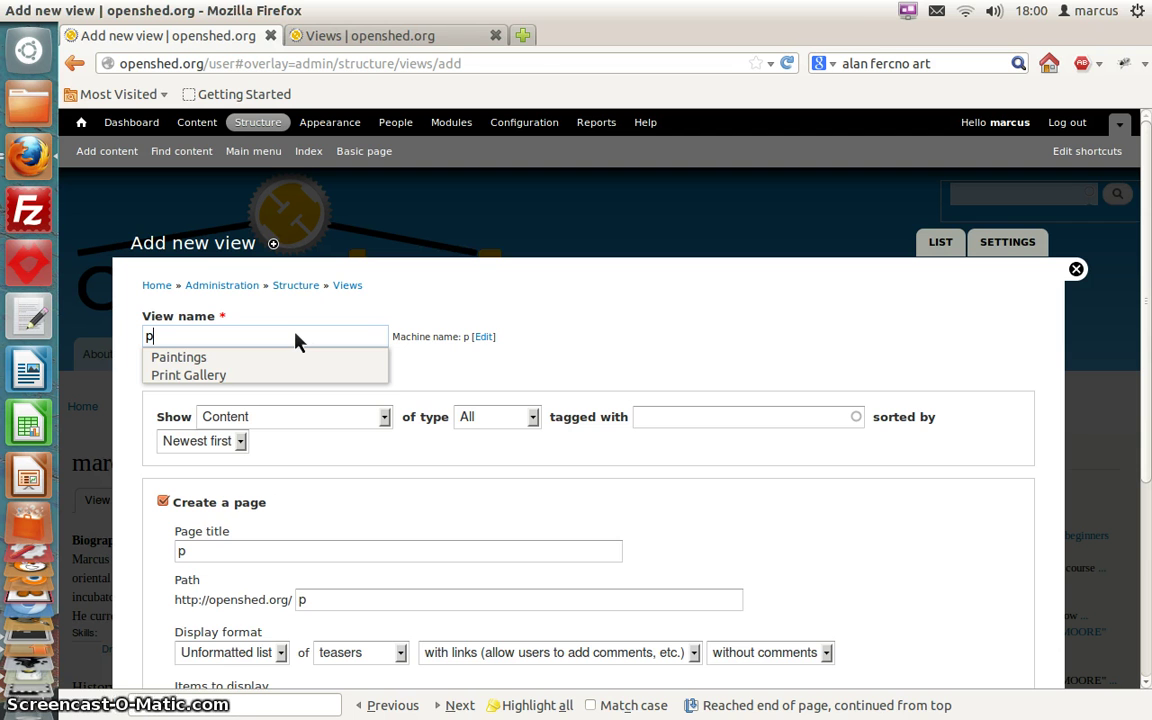
pyautogui.write('eople')
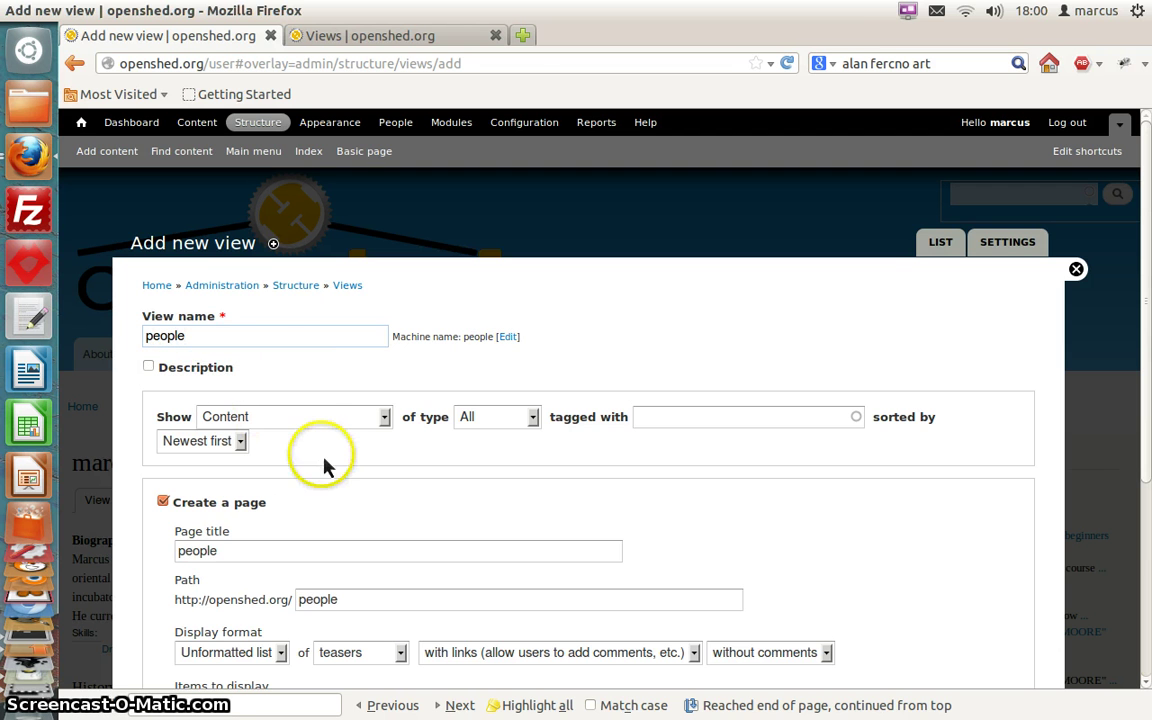
pyautogui.scroll(-5, 324, 465)
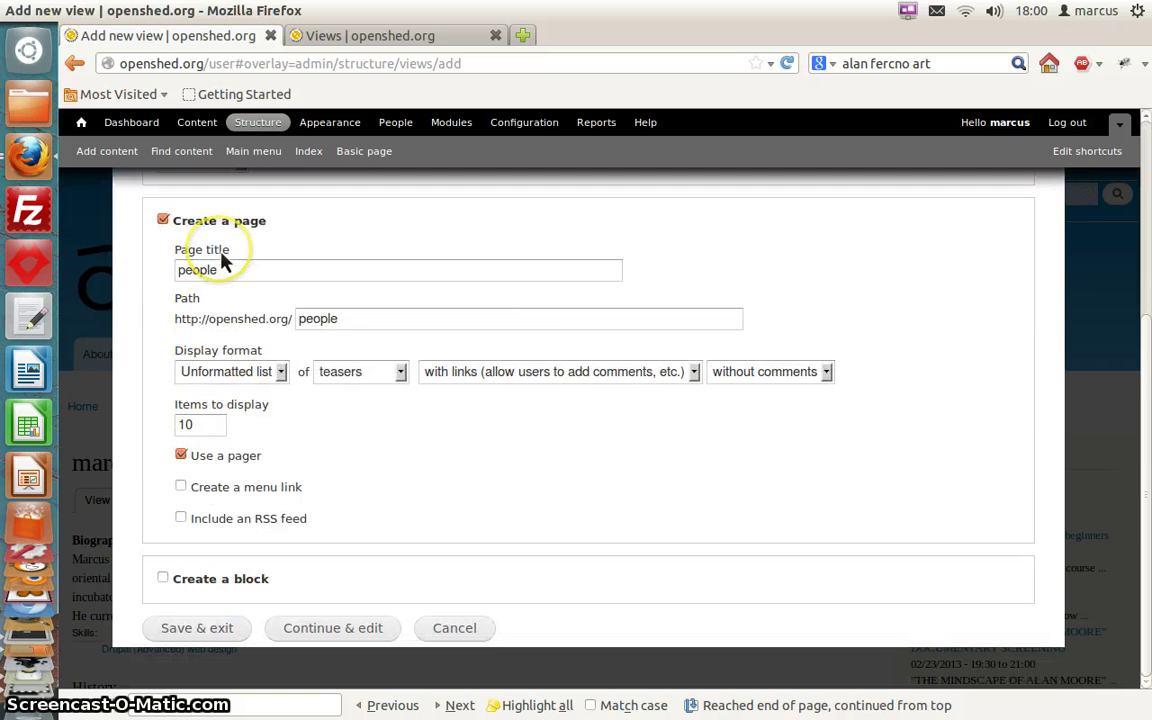
pyautogui.scroll(5, 224, 259)
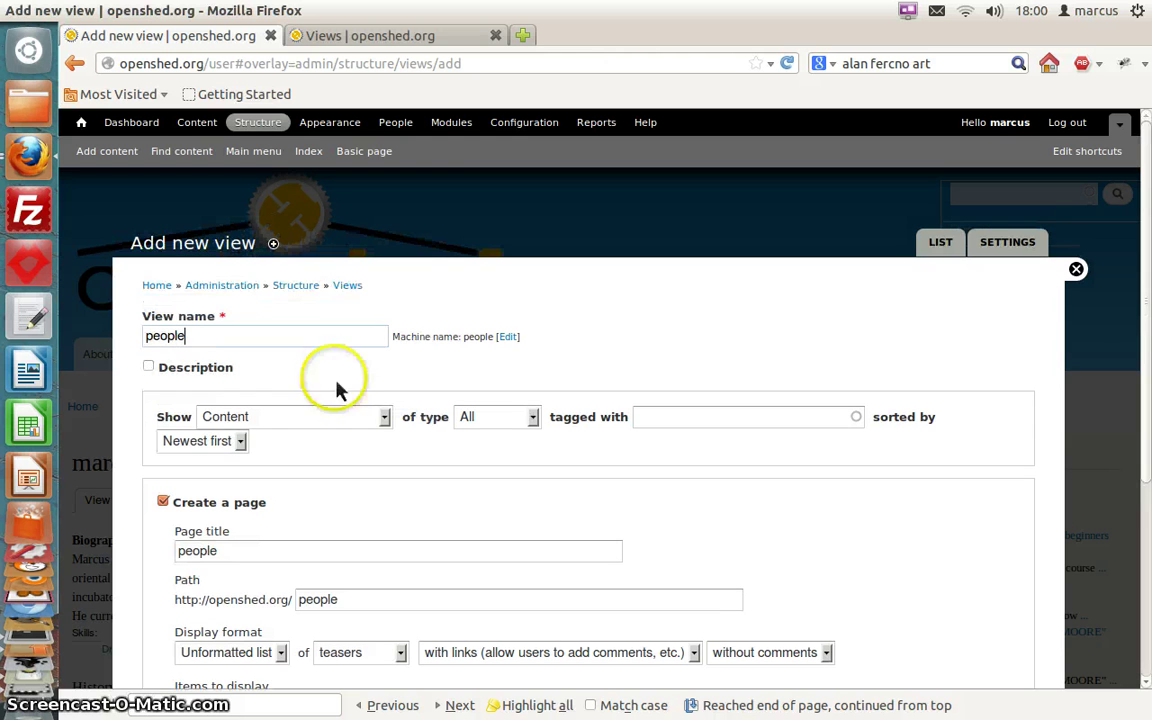
# Make the view show Users, keeping the sort at Newest first
pyautogui.click(359, 422)
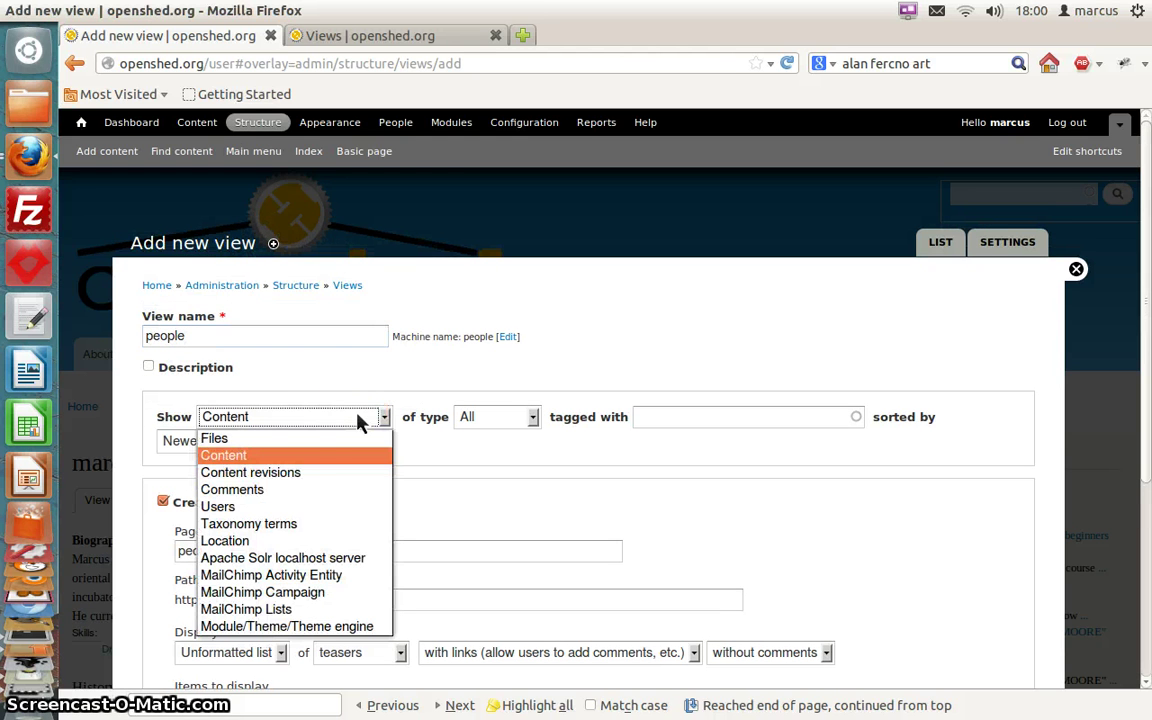
pyautogui.click(326, 507)
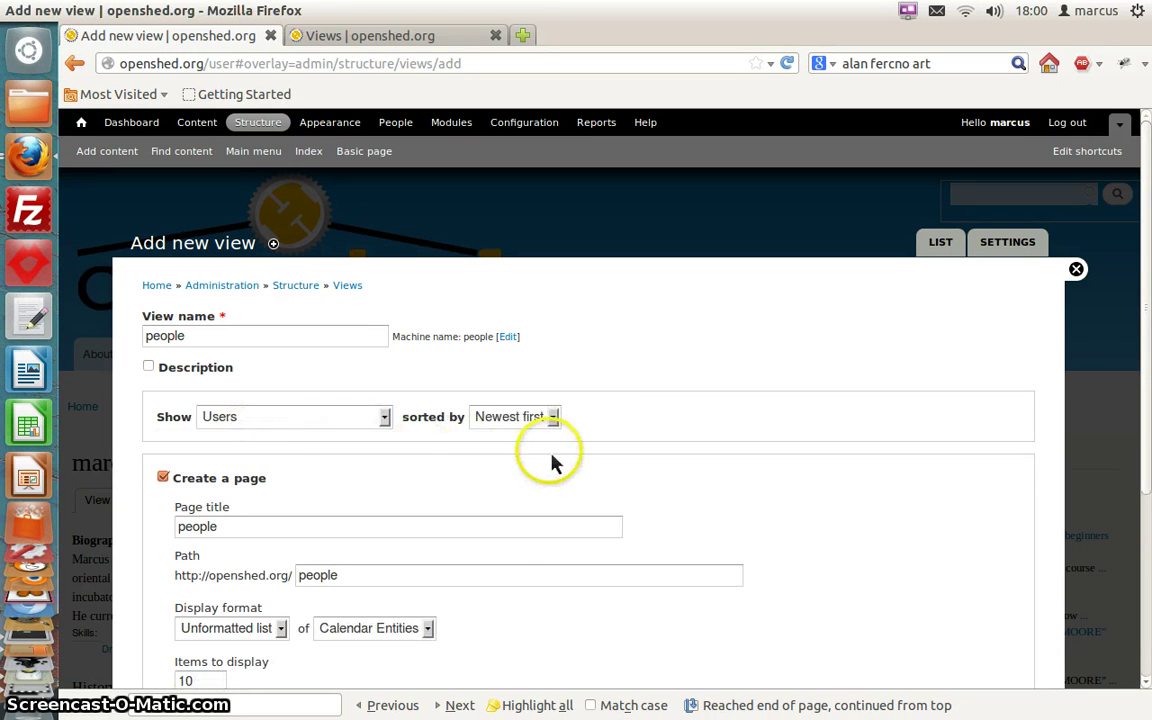
pyautogui.click(556, 420)
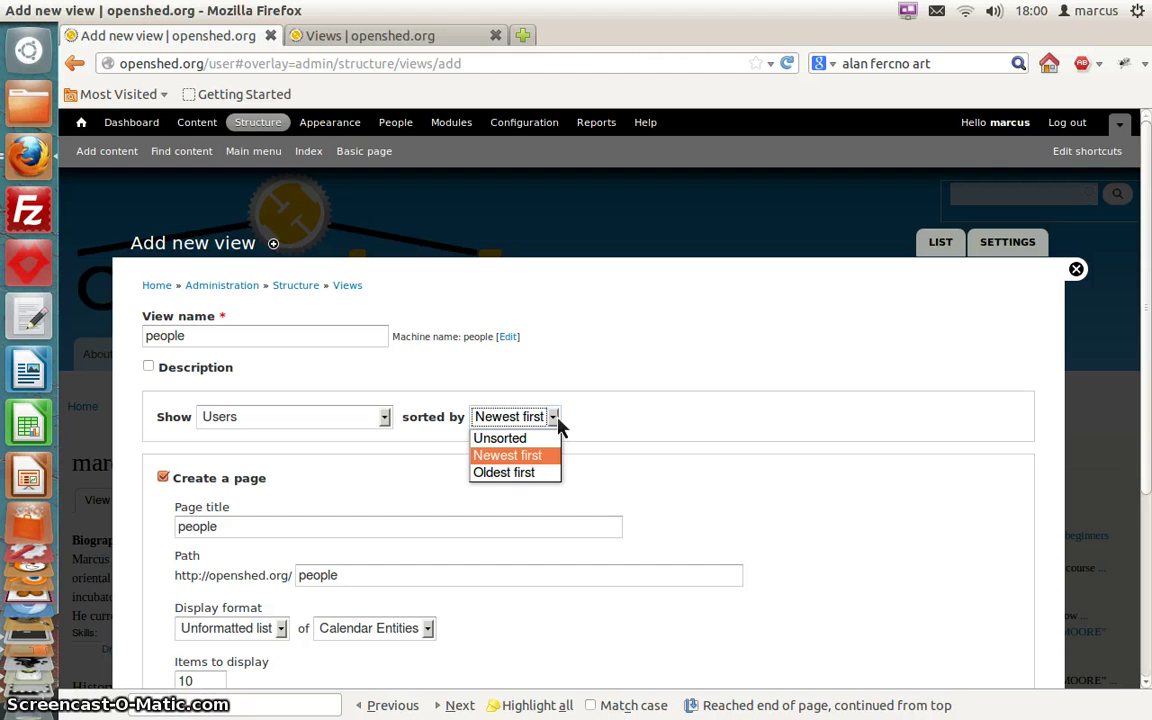
pyautogui.click(559, 425)
pyautogui.click(632, 415)
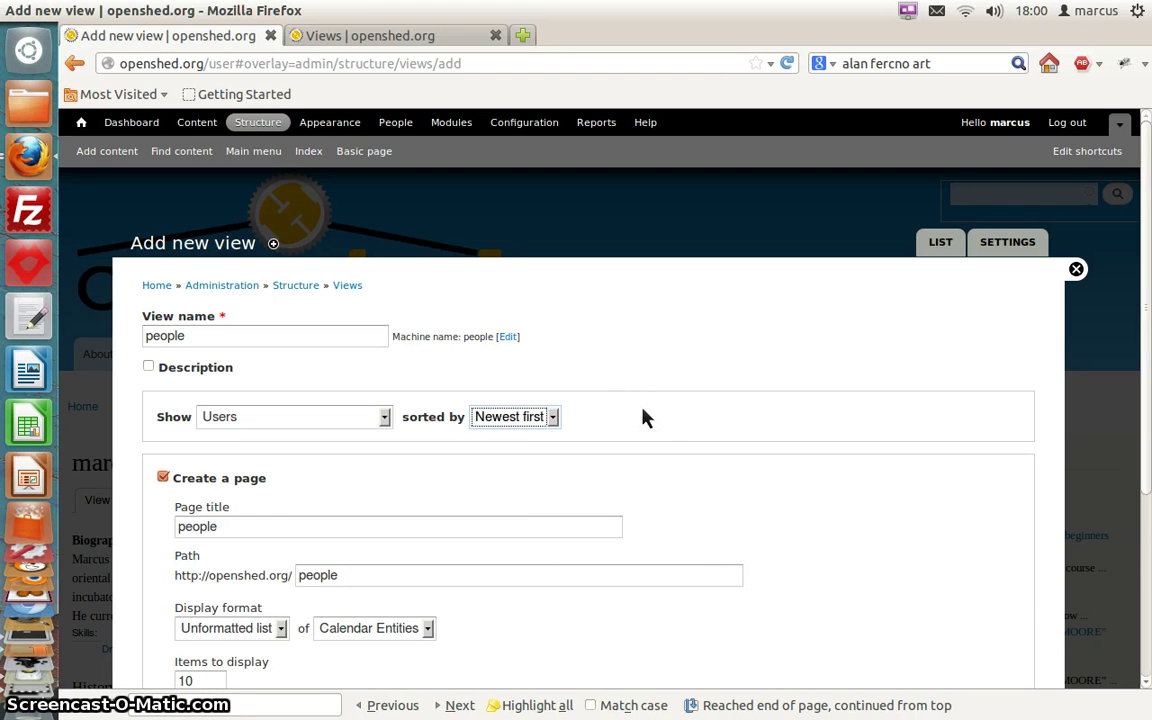
pyautogui.scroll(-1, 643, 418)
pyautogui.scroll(-3, 643, 418)
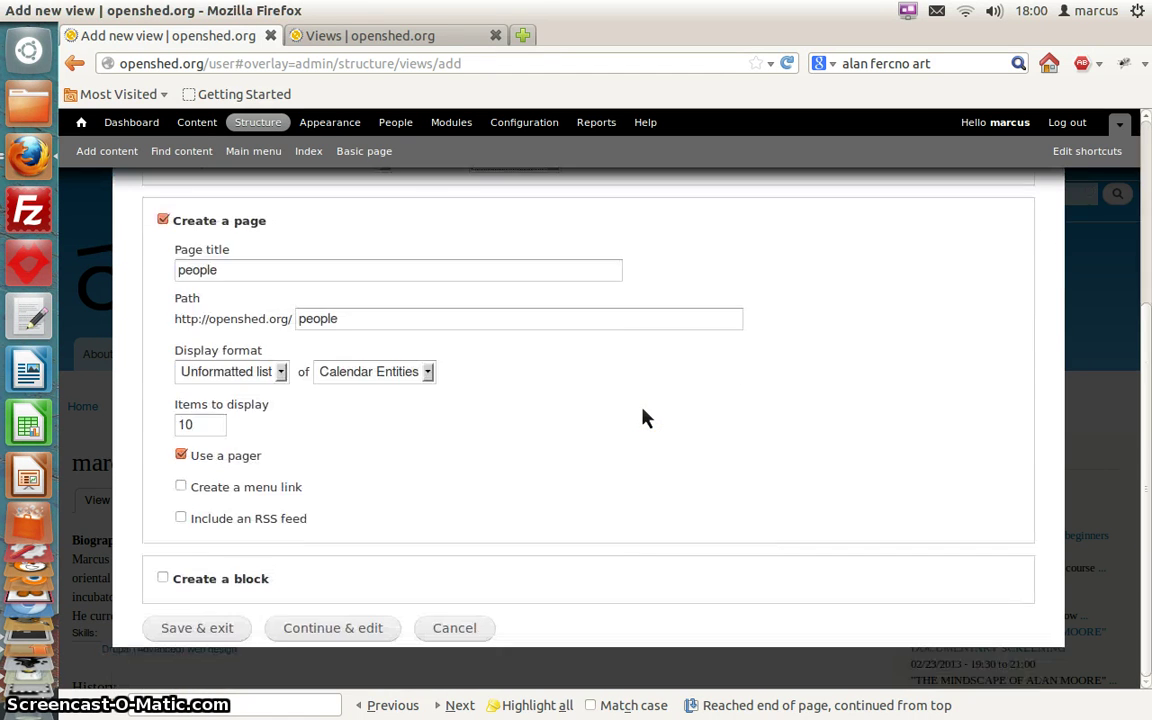
# Set the page to display 32 items per page
pyautogui.click(305, 440)
pyautogui.click(224, 428)
pyautogui.press('BackSpace')
pyautogui.write('32')
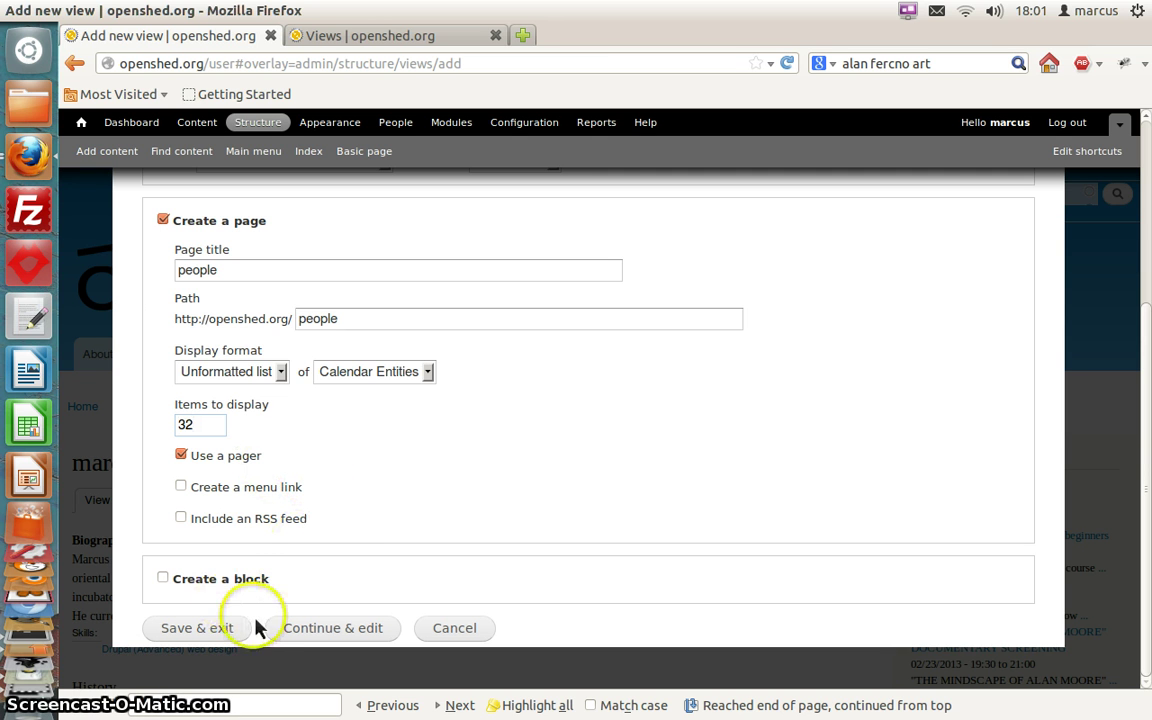
# Show each user as a Rendered entity and continue to the full view editor
pyautogui.click(222, 627)
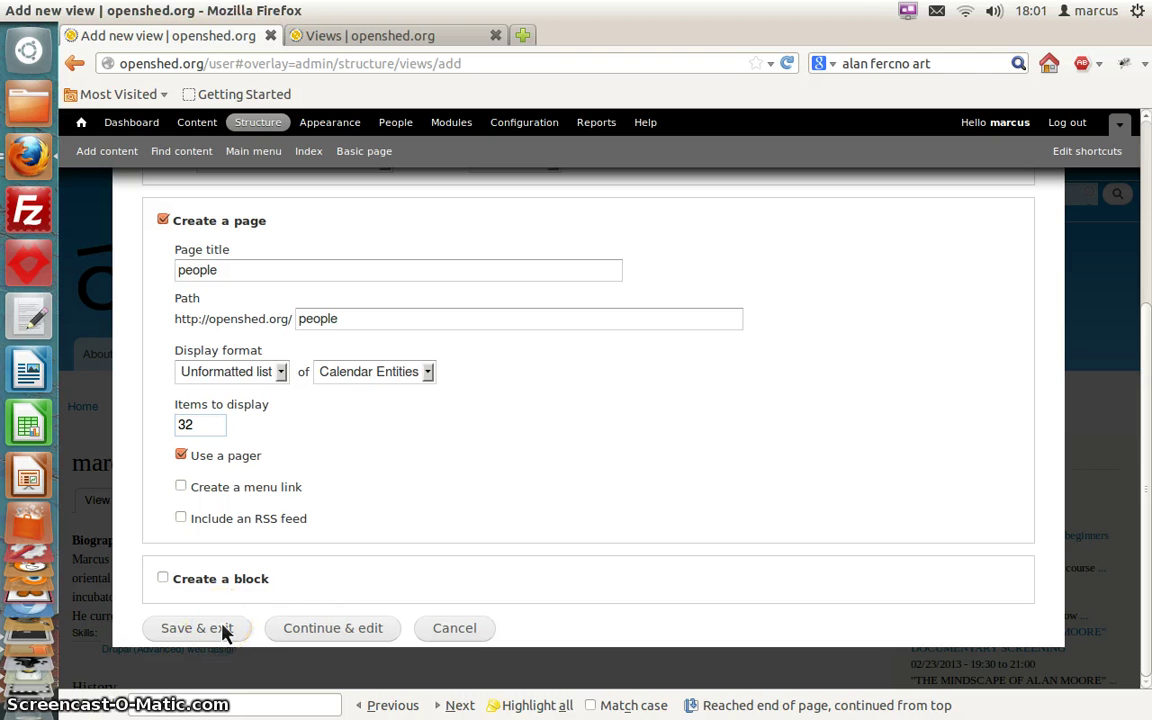
pyautogui.click(400, 385)
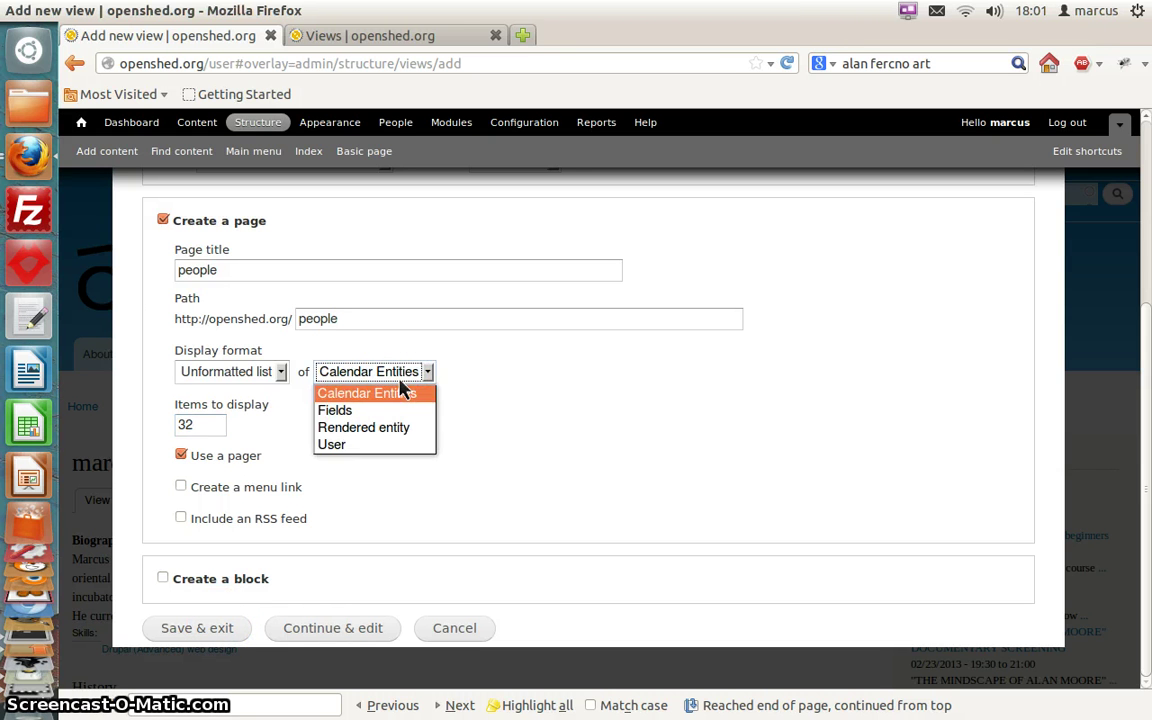
pyautogui.click(383, 437)
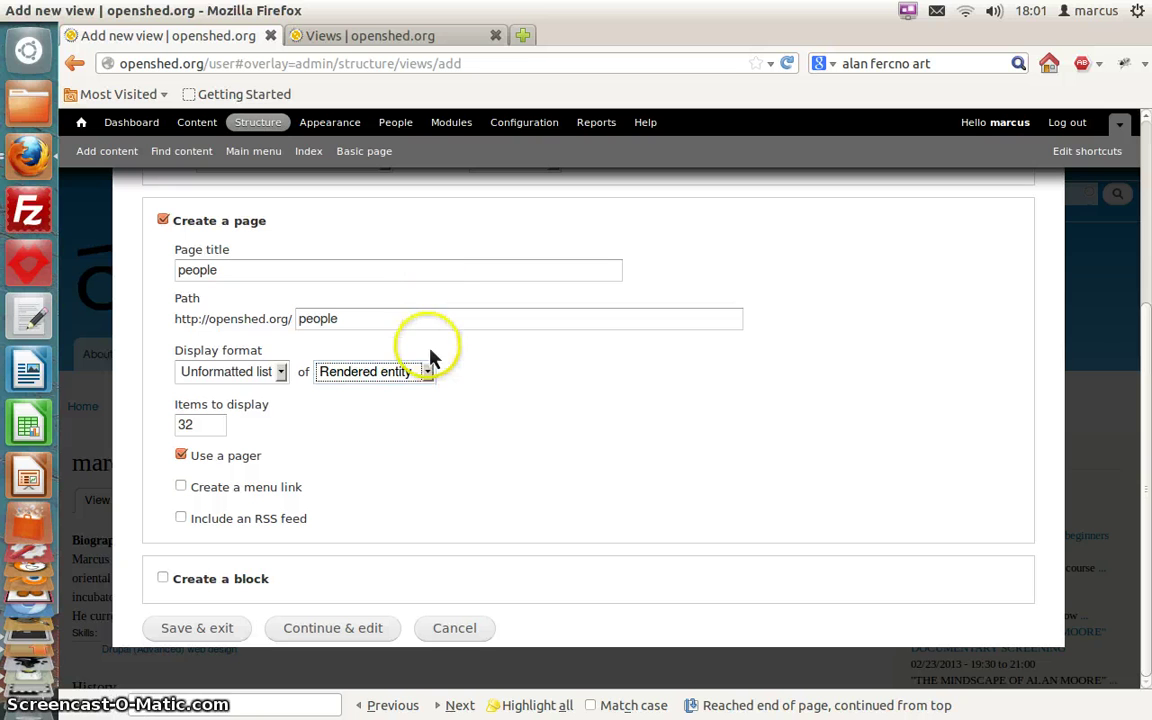
pyautogui.click(210, 628)
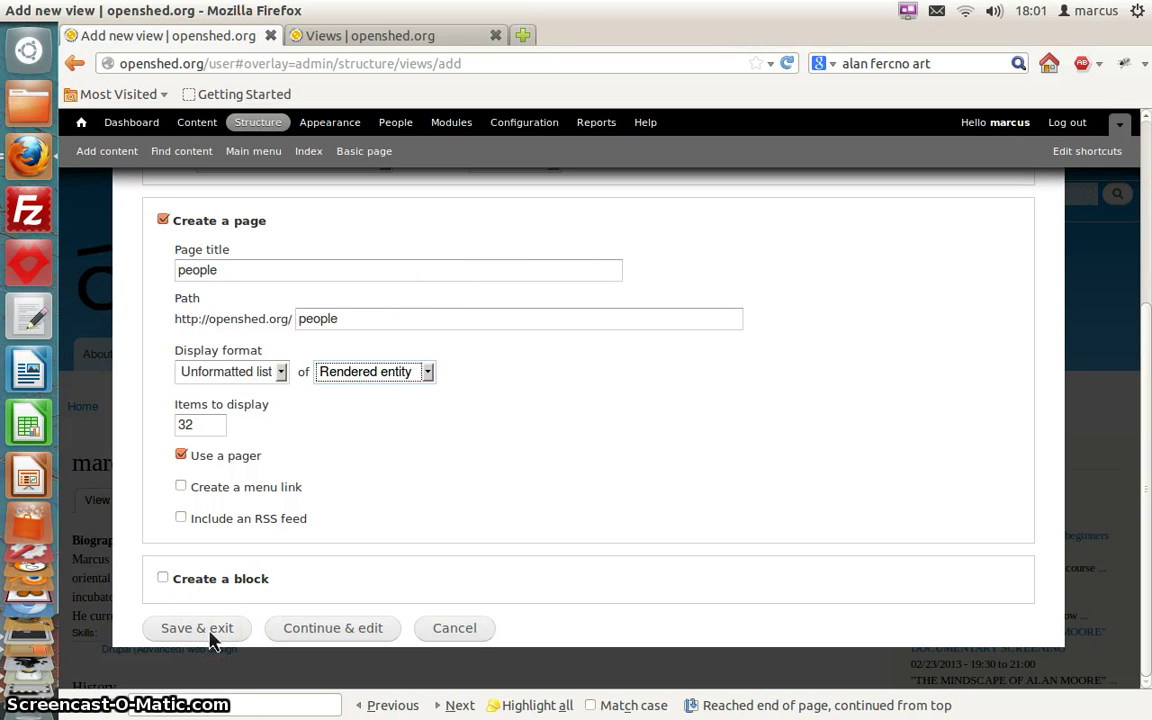
pyautogui.click(316, 643)
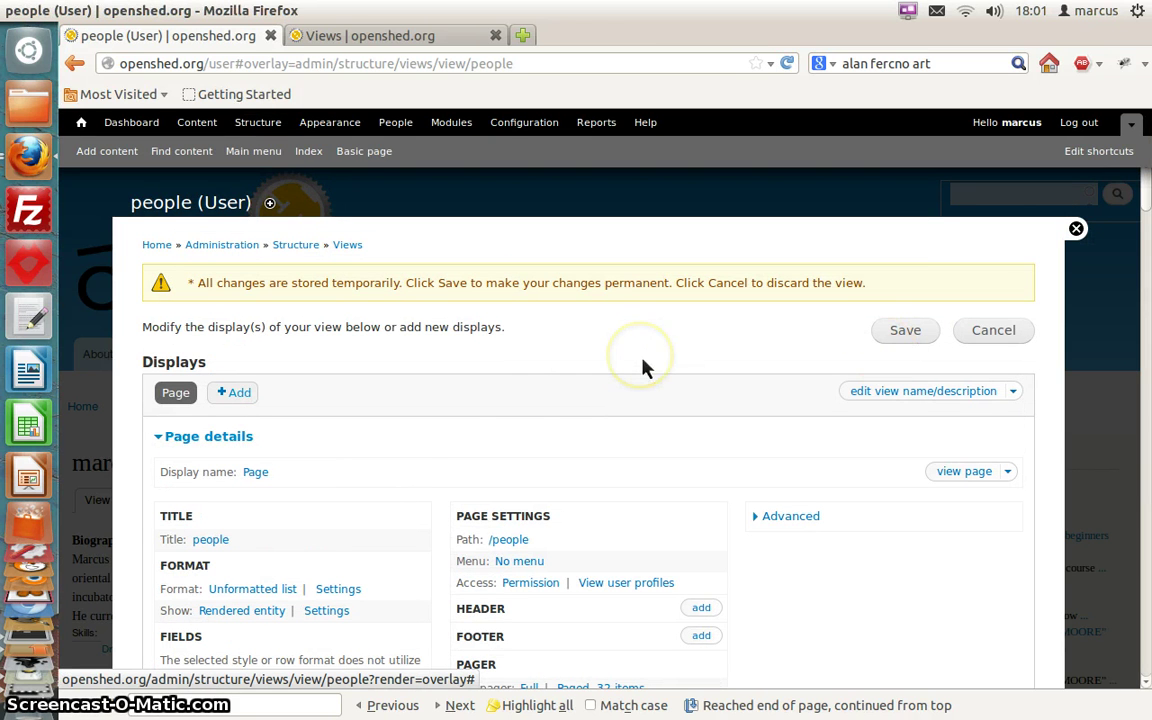
pyautogui.scroll(-15, 645, 368)
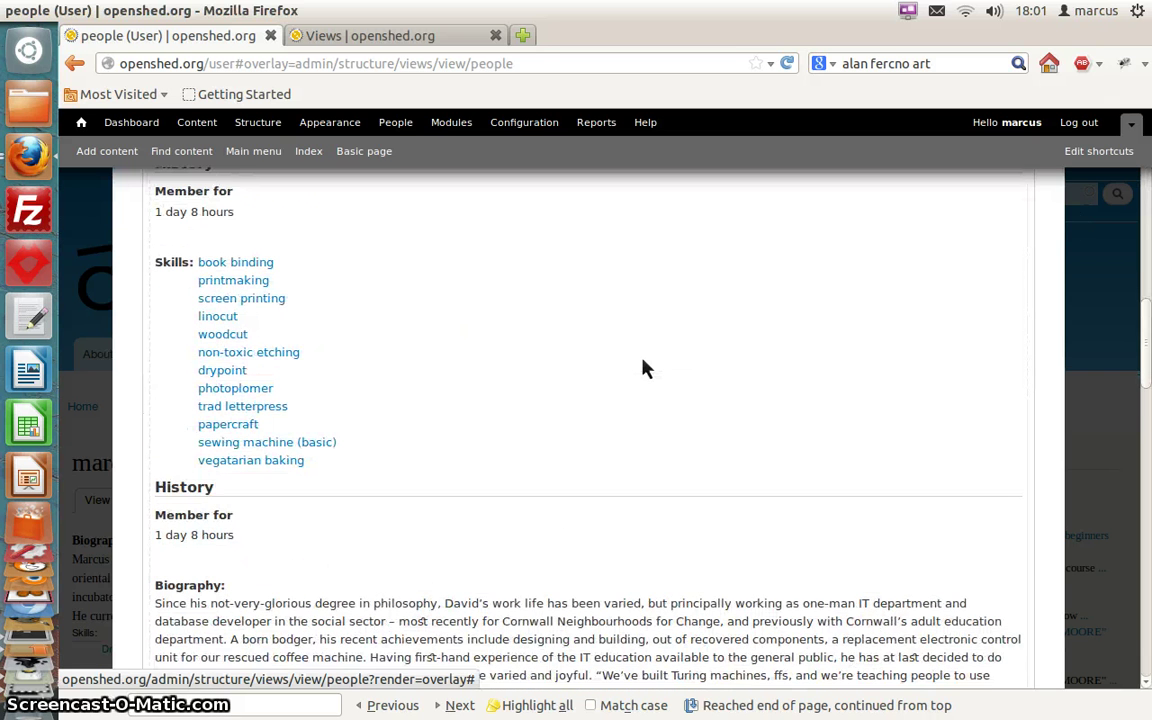
pyautogui.scroll(2, 645, 368)
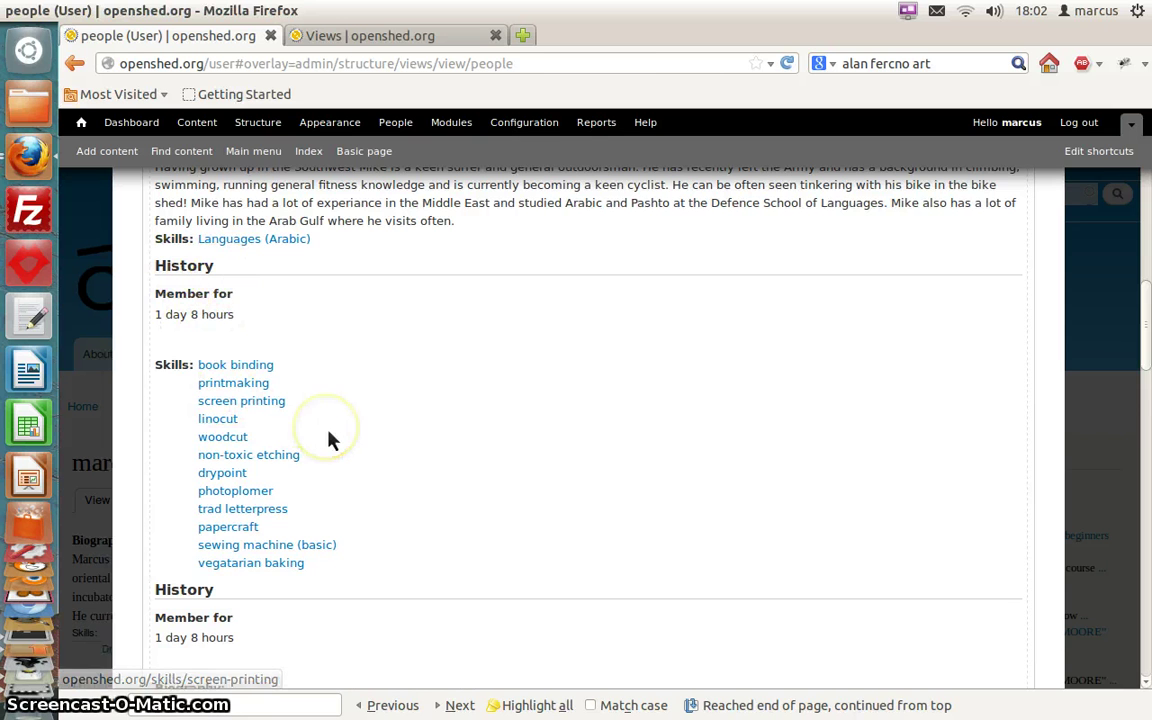
pyautogui.scroll(-4, 333, 440)
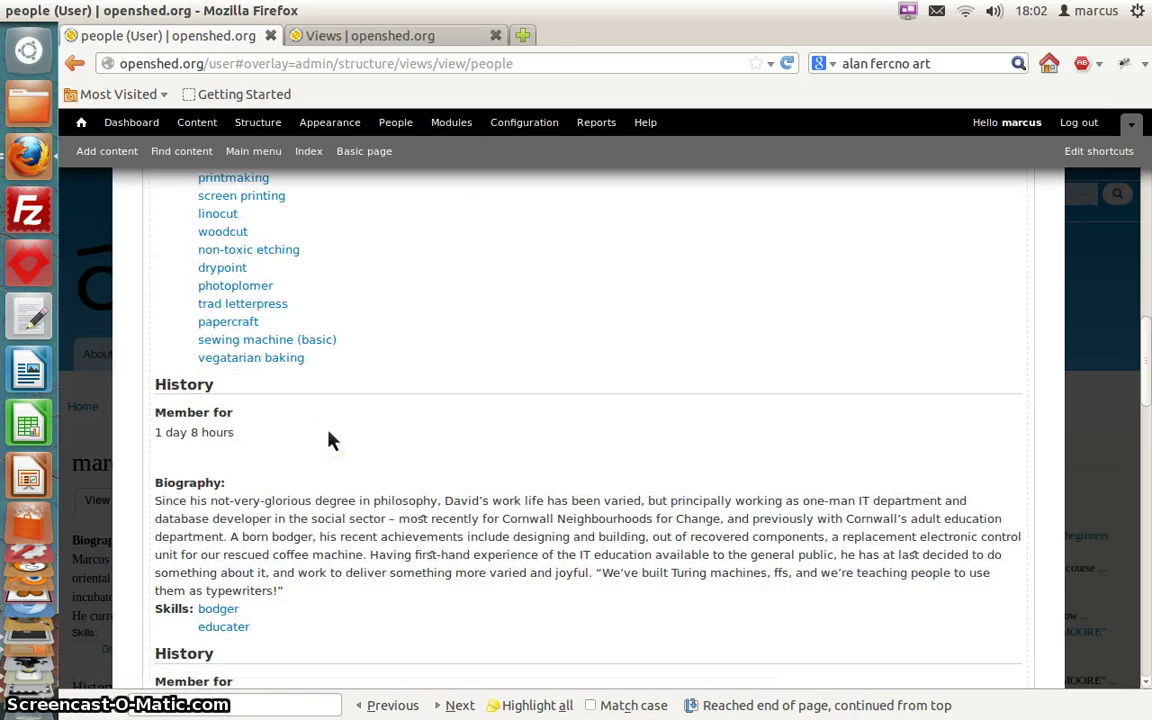
pyautogui.scroll(1, 333, 440)
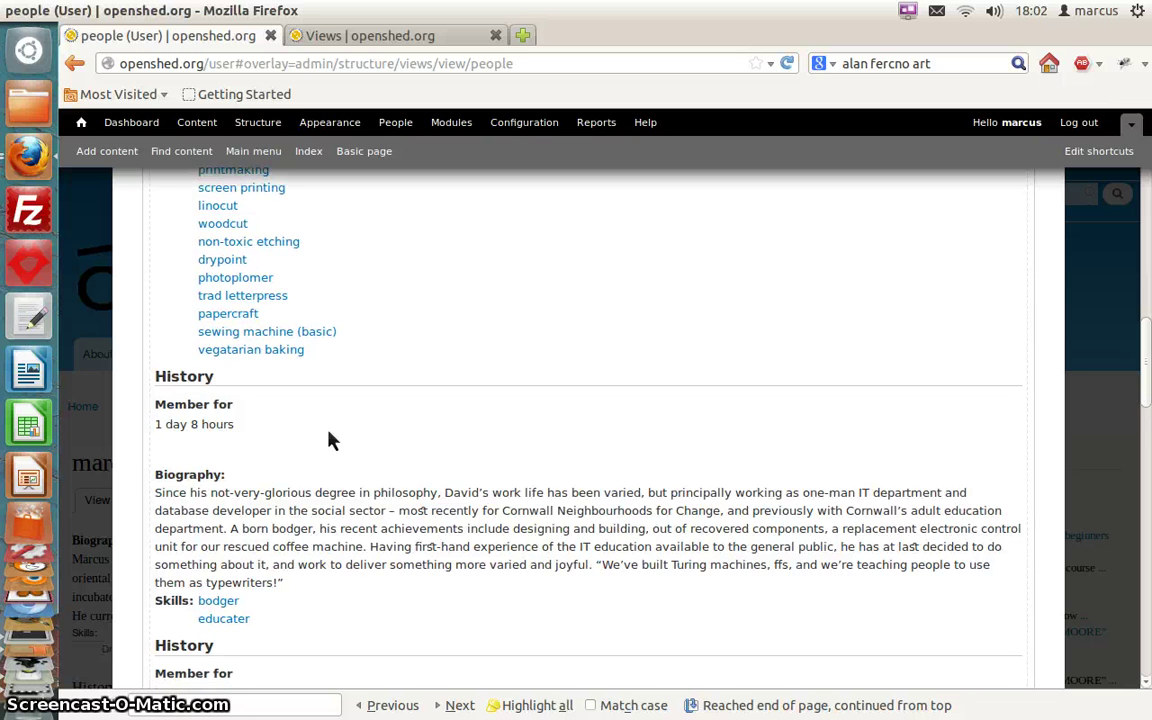
pyautogui.scroll(1, 333, 440)
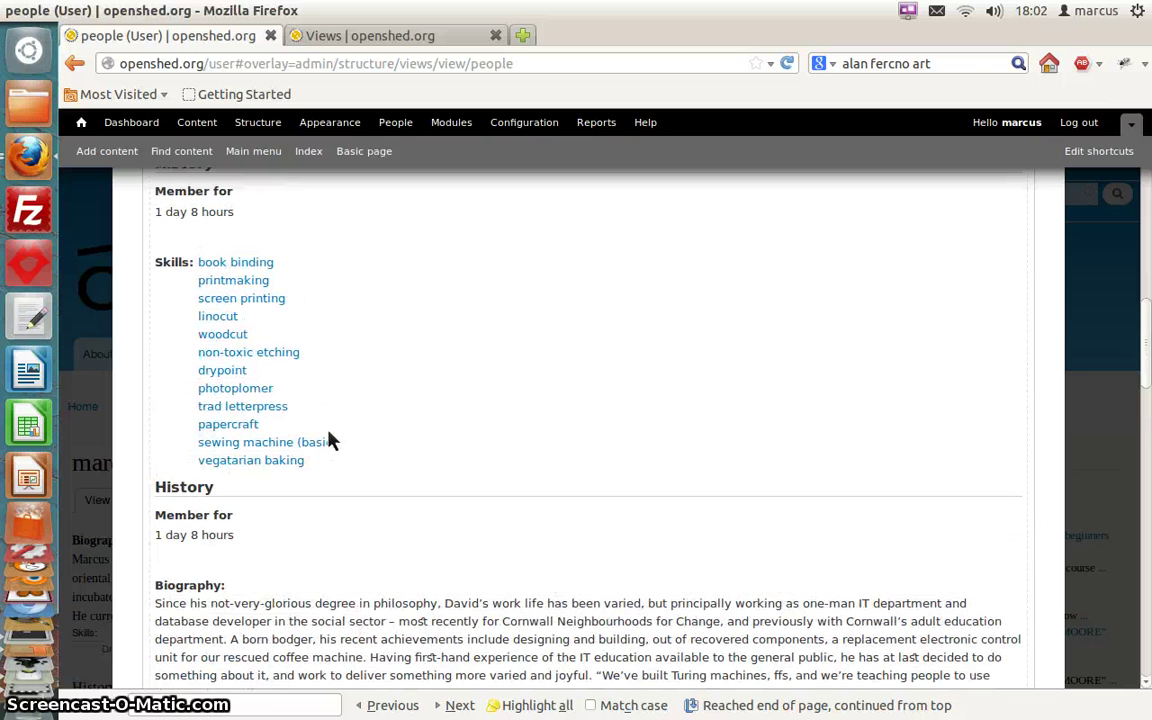
pyautogui.click(283, 263)
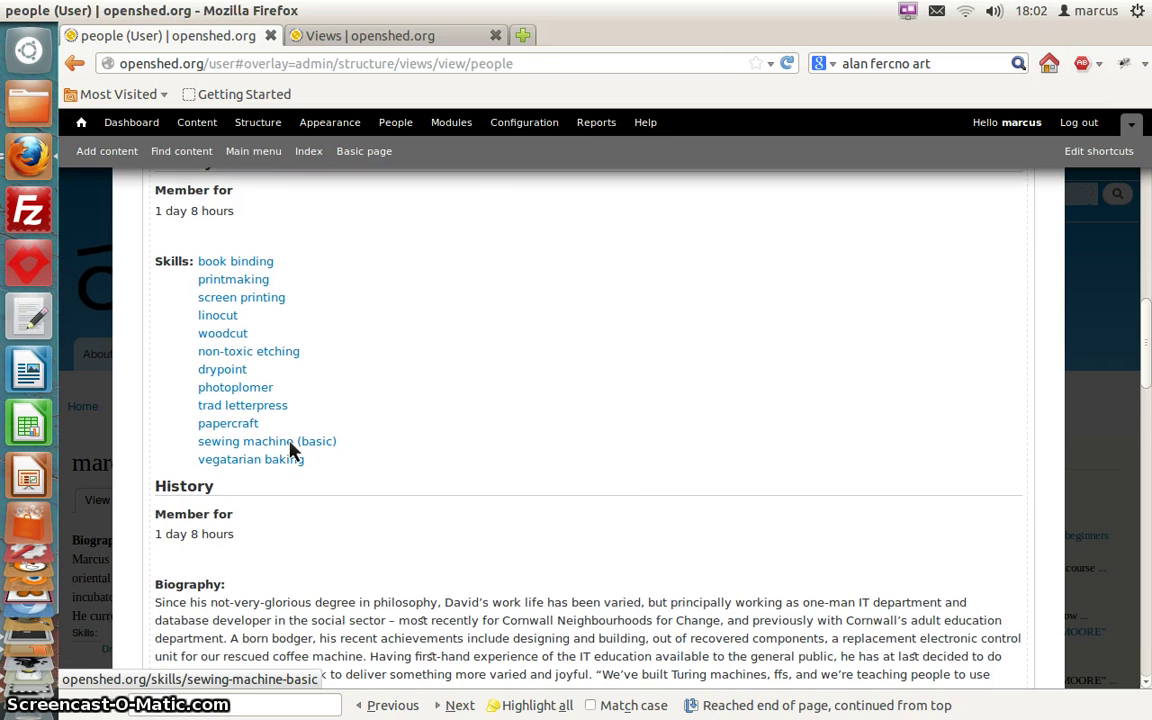
pyautogui.scroll(-5, 292, 451)
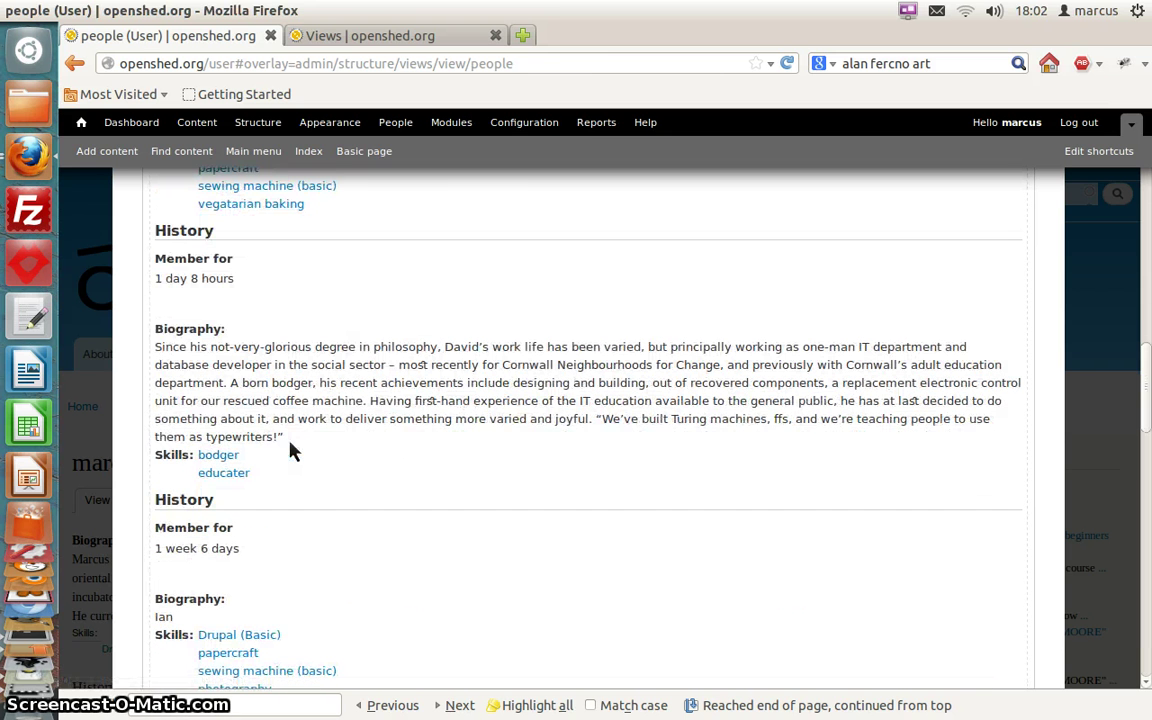
pyautogui.scroll(-5, 292, 451)
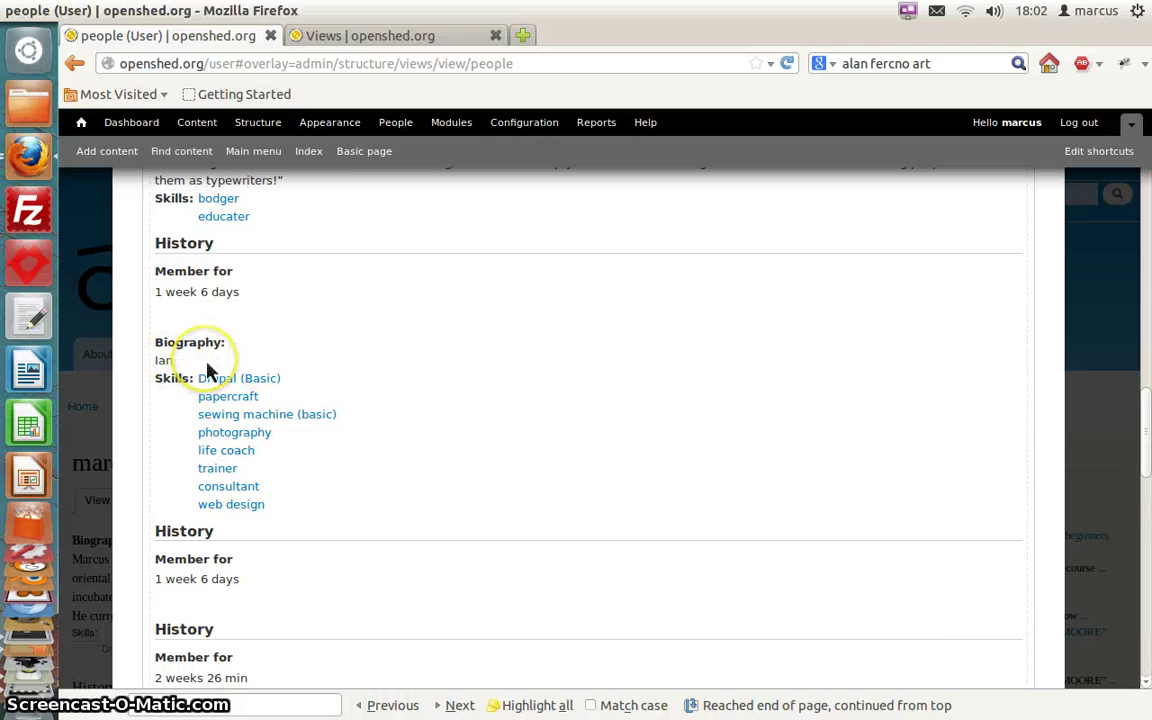
pyautogui.scroll(10, 208, 372)
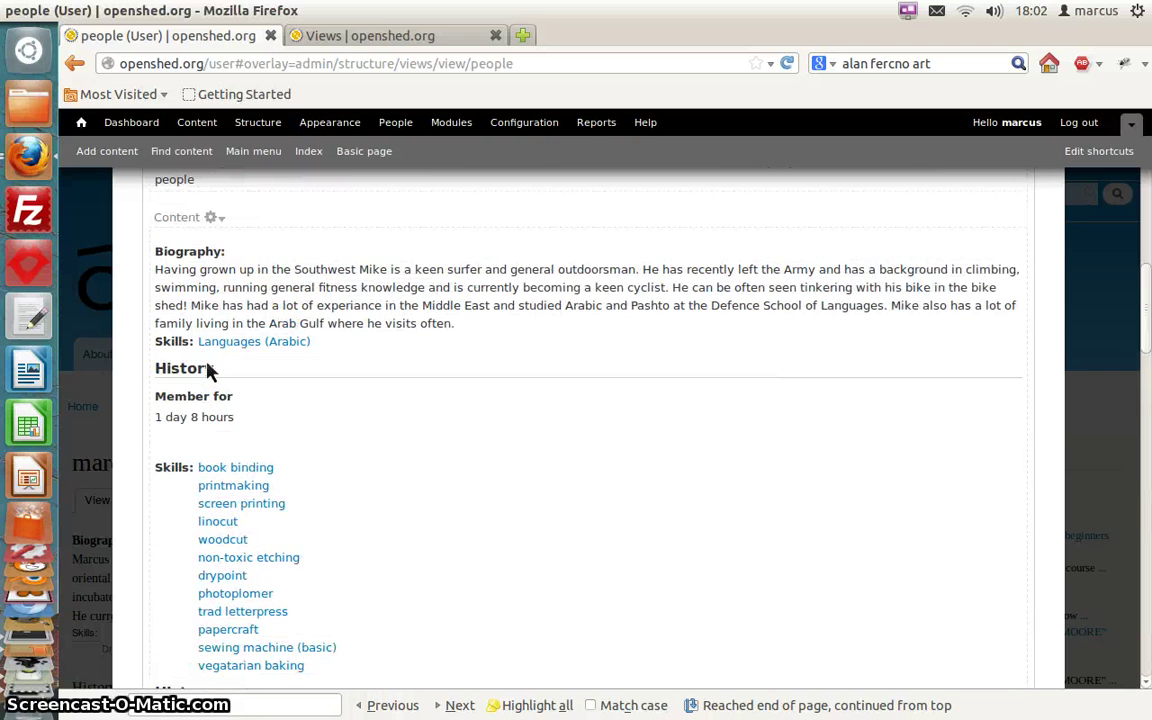
pyautogui.scroll(4, 208, 370)
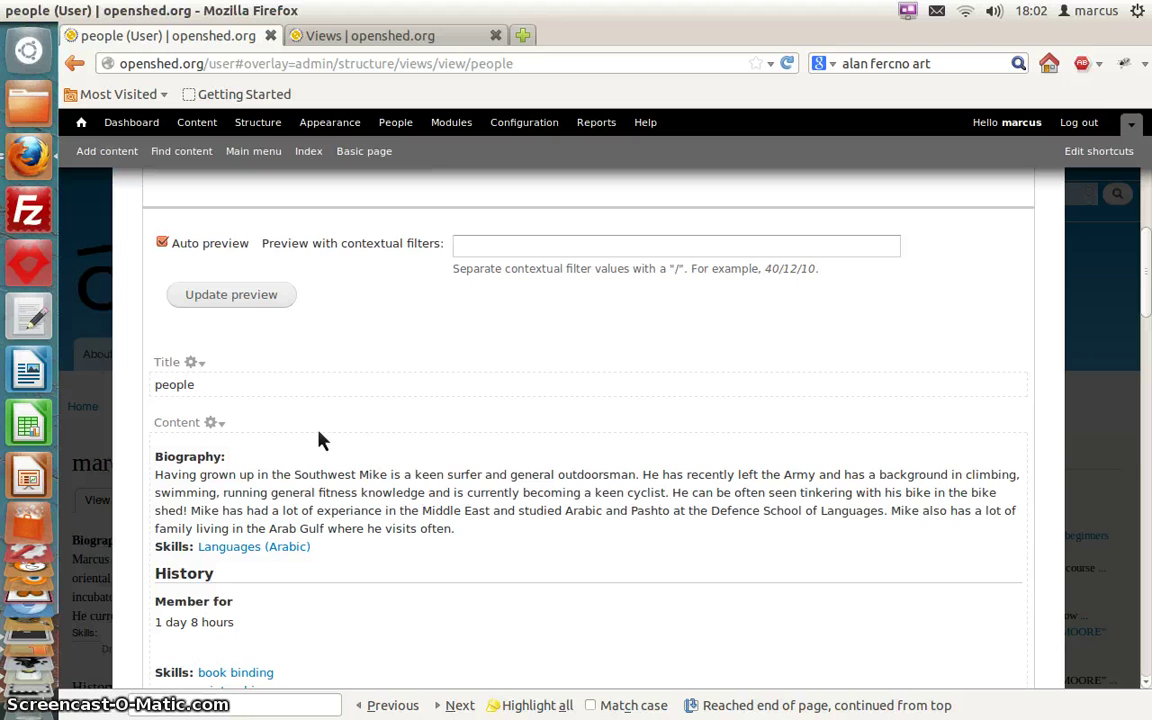
pyautogui.scroll(2, 320, 440)
pyautogui.scroll(2, 320, 440)
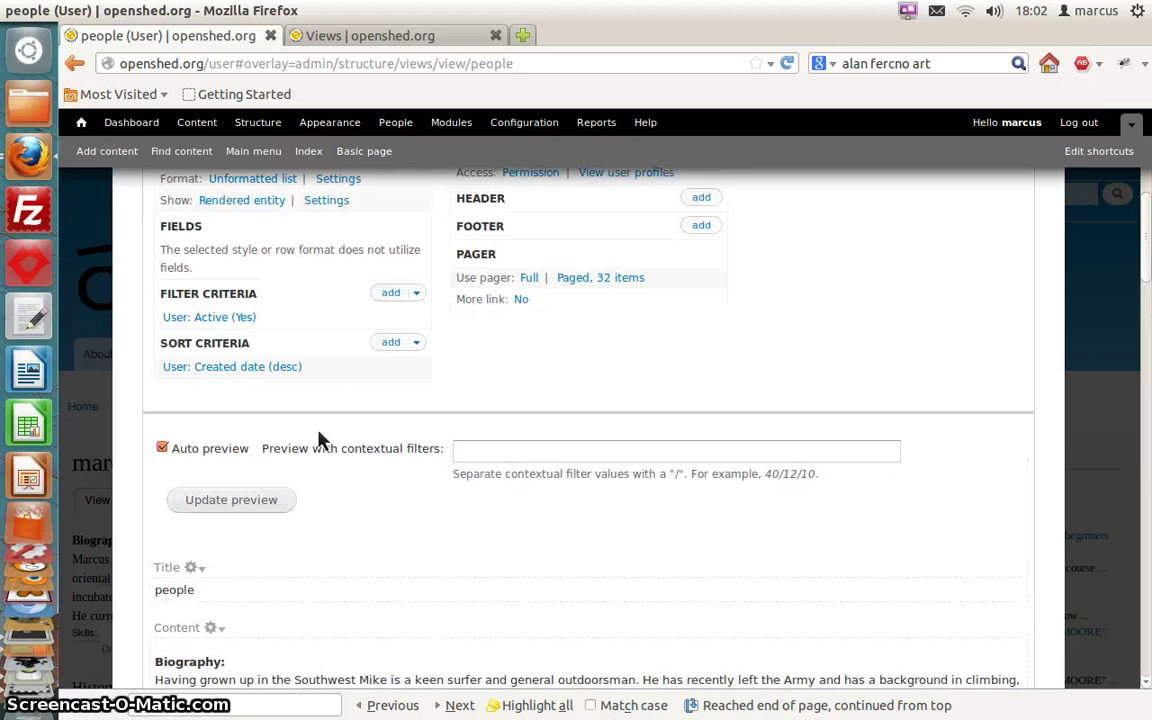
pyautogui.scroll(-20, 320, 440)
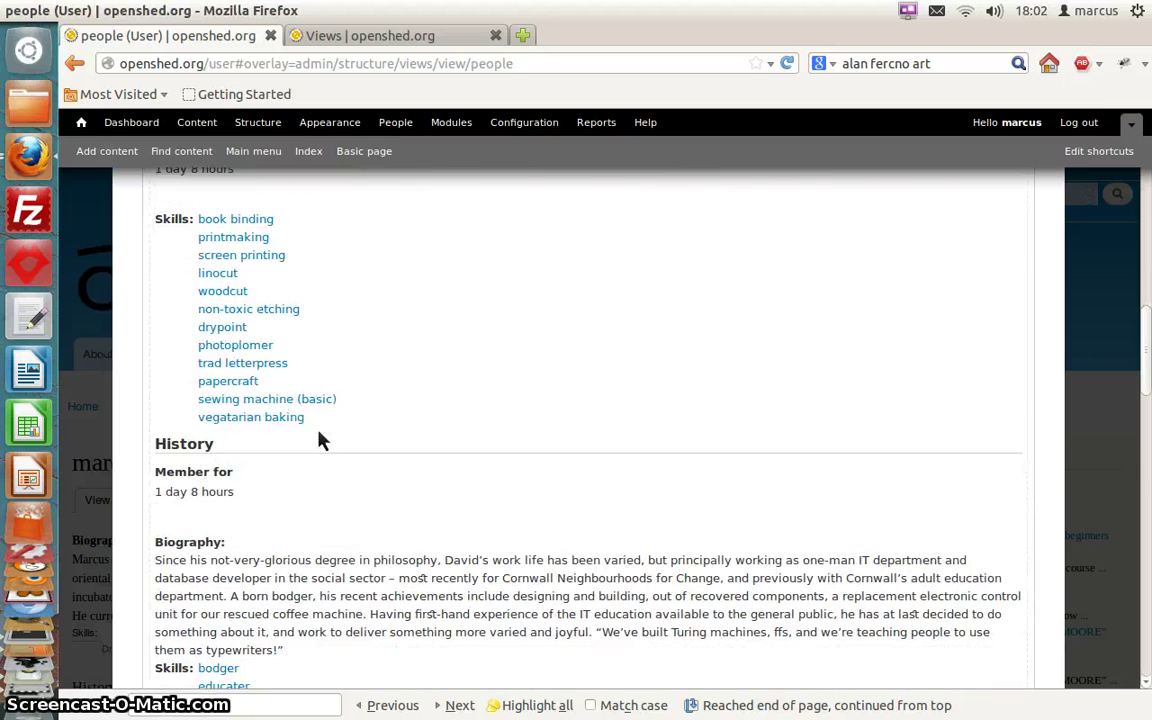
pyautogui.scroll(20, 320, 440)
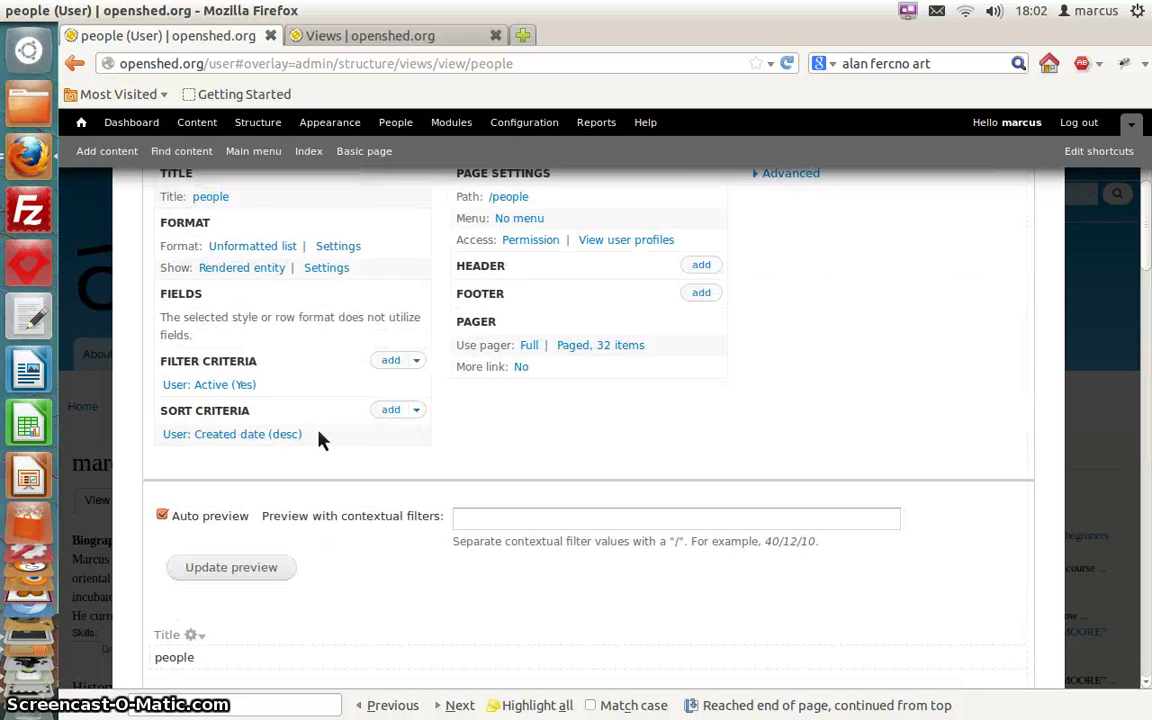
pyautogui.scroll(-2, 320, 440)
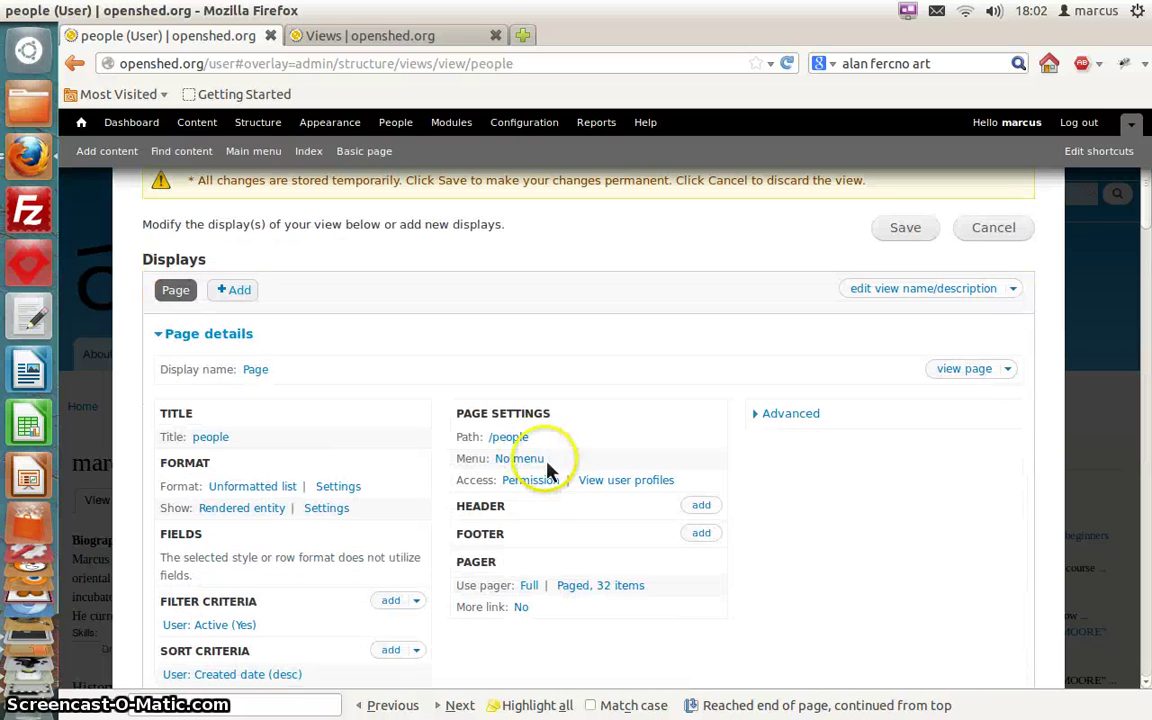
# Add a normal menu entry titled 'People' in the Main menu for the page
pyautogui.click(528, 462)
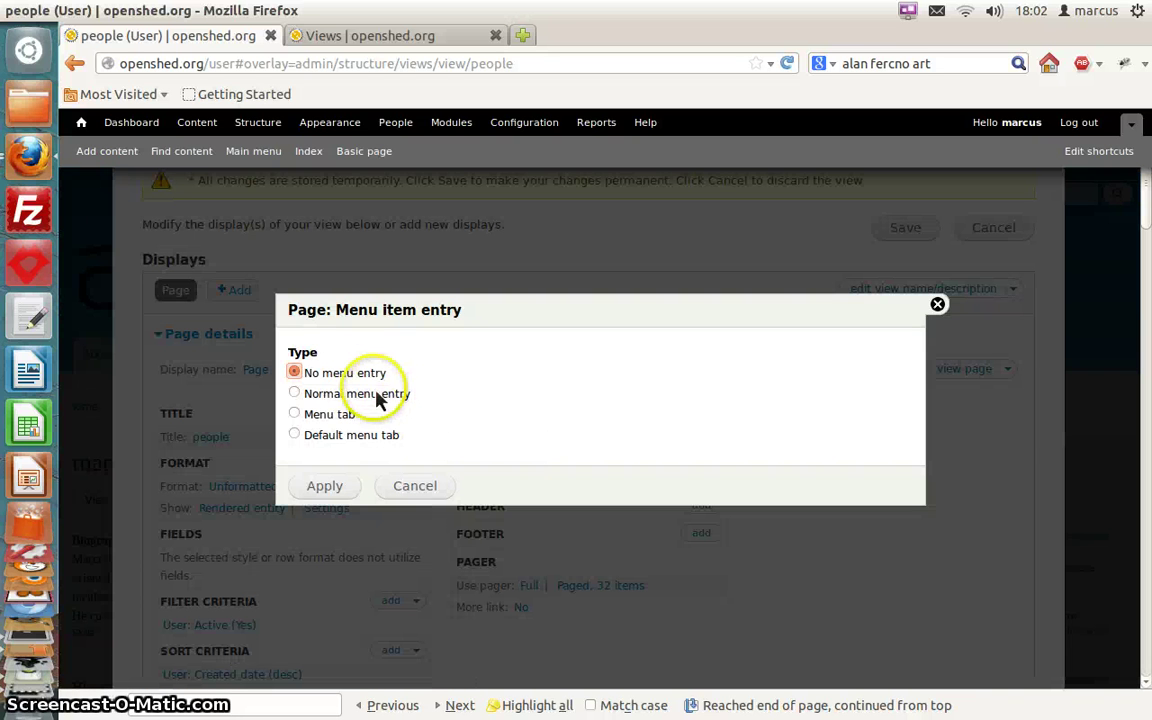
pyautogui.click(308, 395)
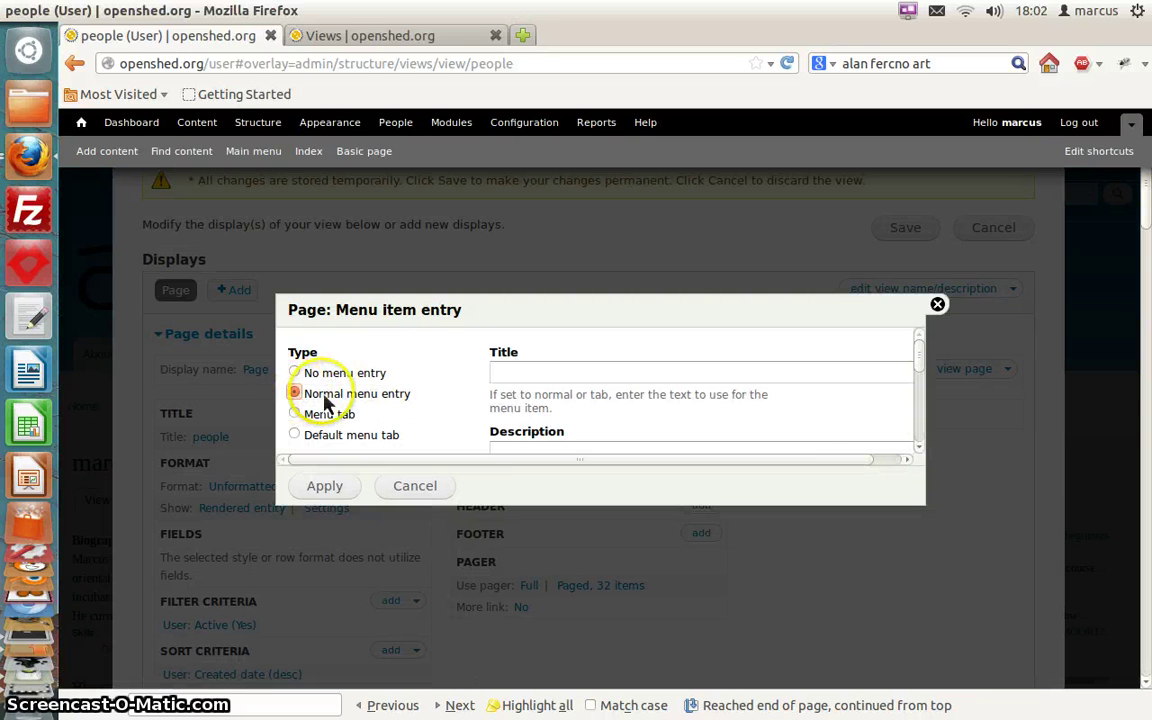
pyautogui.scroll(-3, 812, 428)
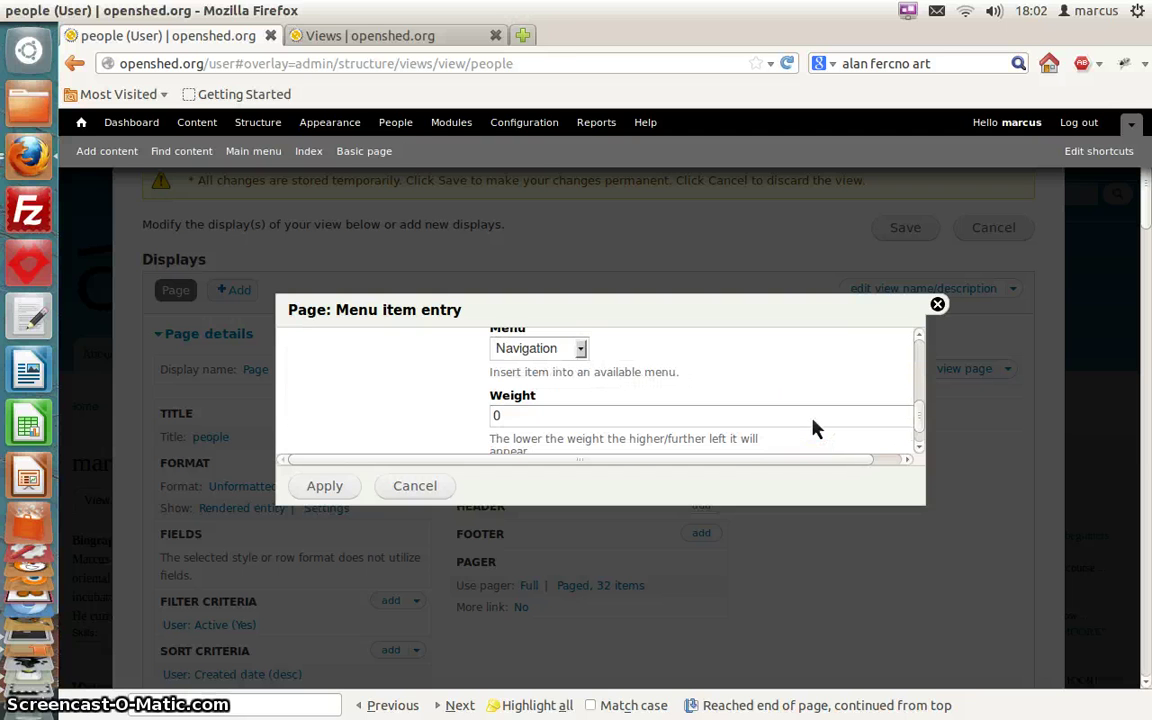
pyautogui.scroll(3, 812, 428)
pyautogui.click(620, 373)
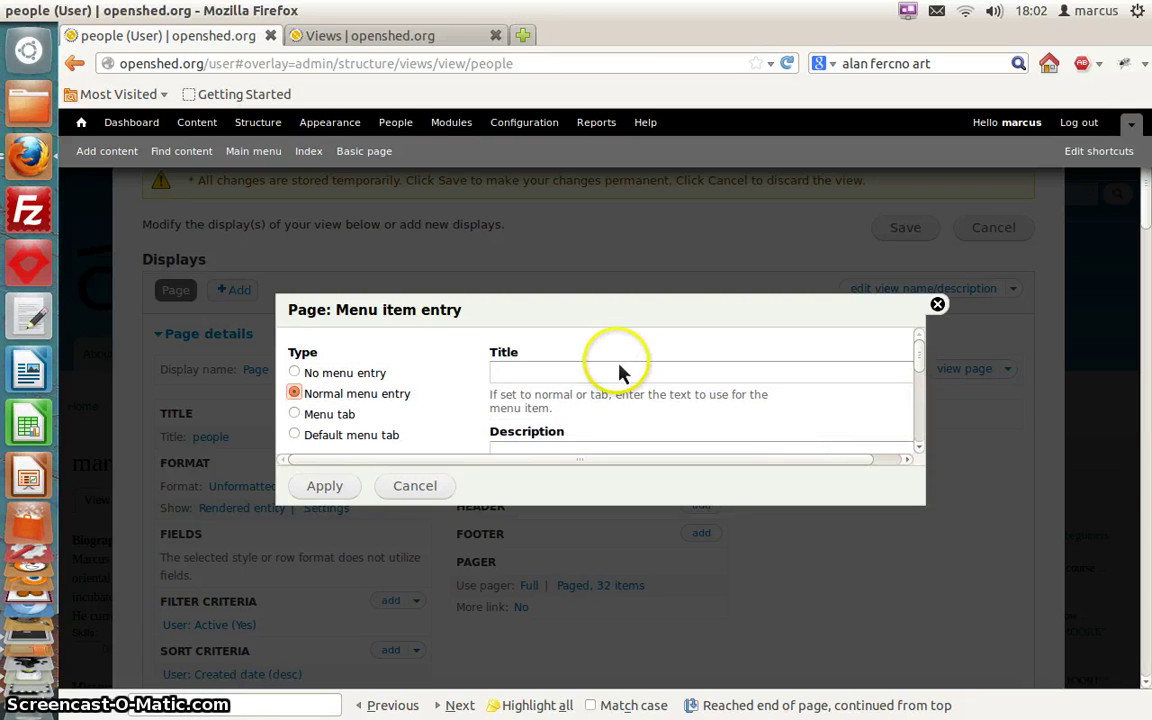
pyautogui.click(615, 372)
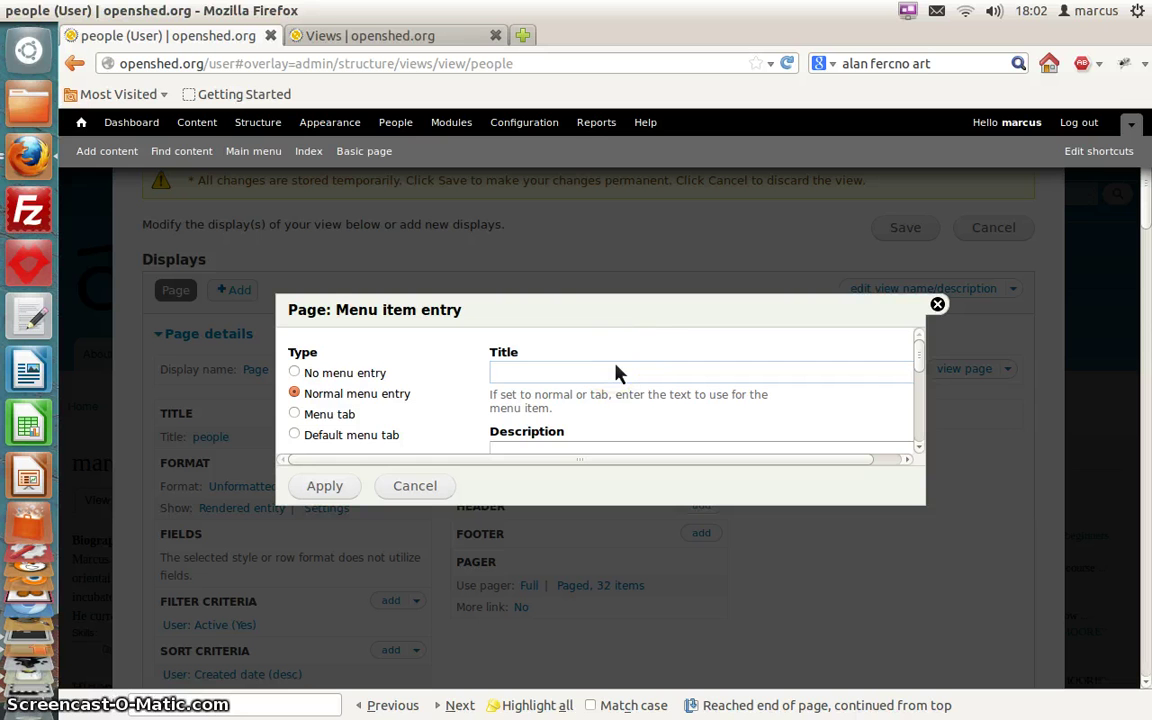
pyautogui.write('People')
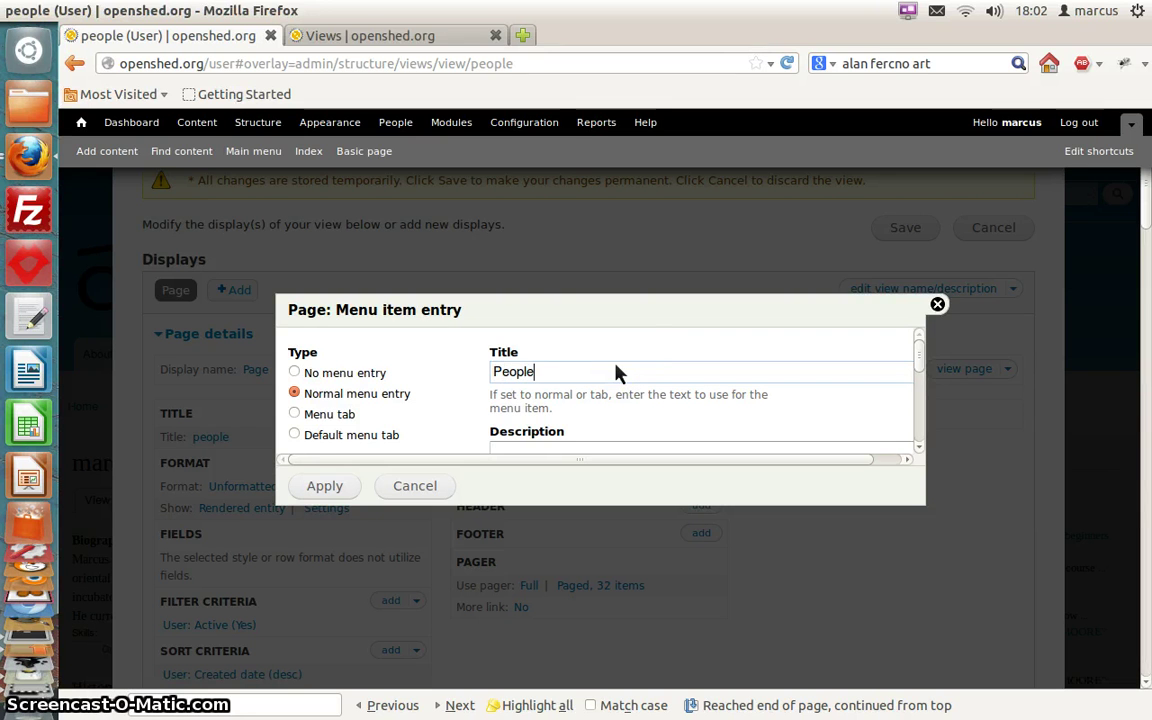
pyautogui.scroll(-2, 615, 372)
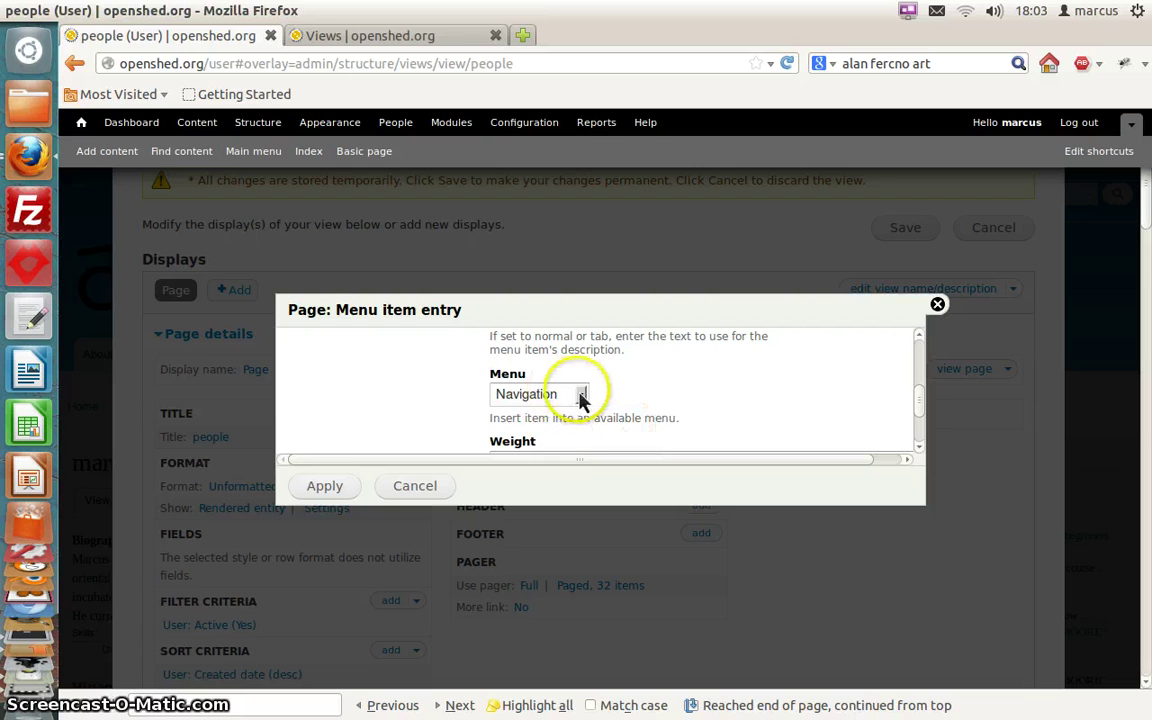
pyautogui.click(586, 394)
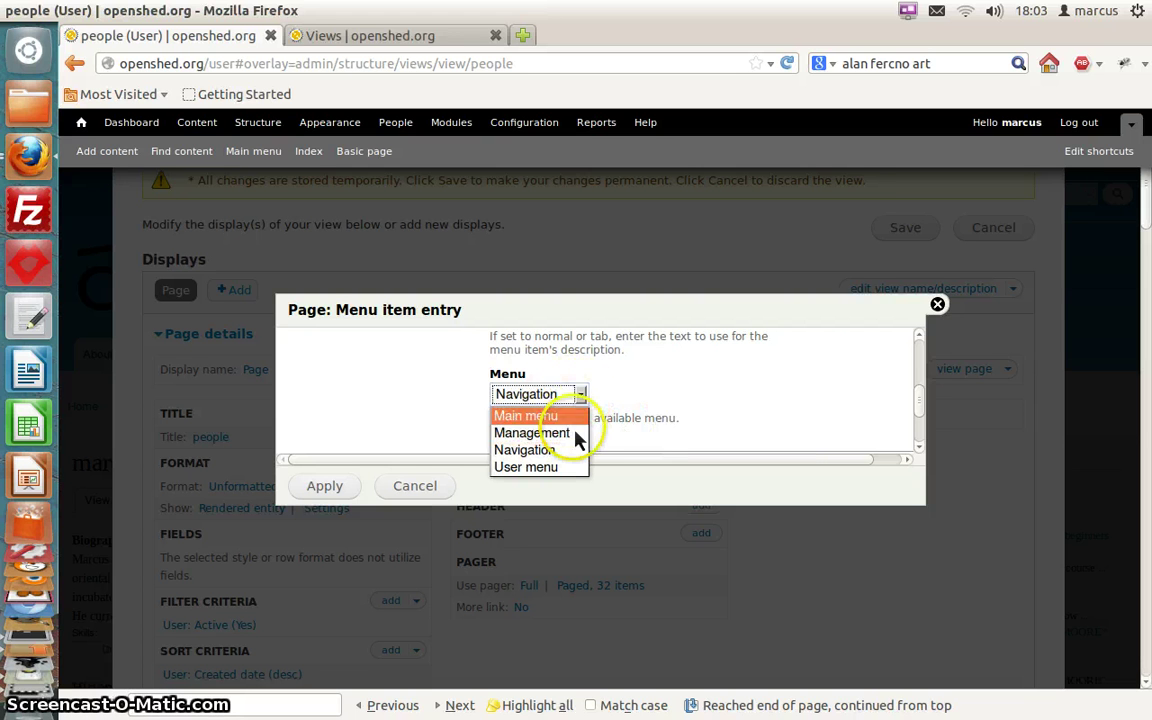
pyautogui.click(567, 423)
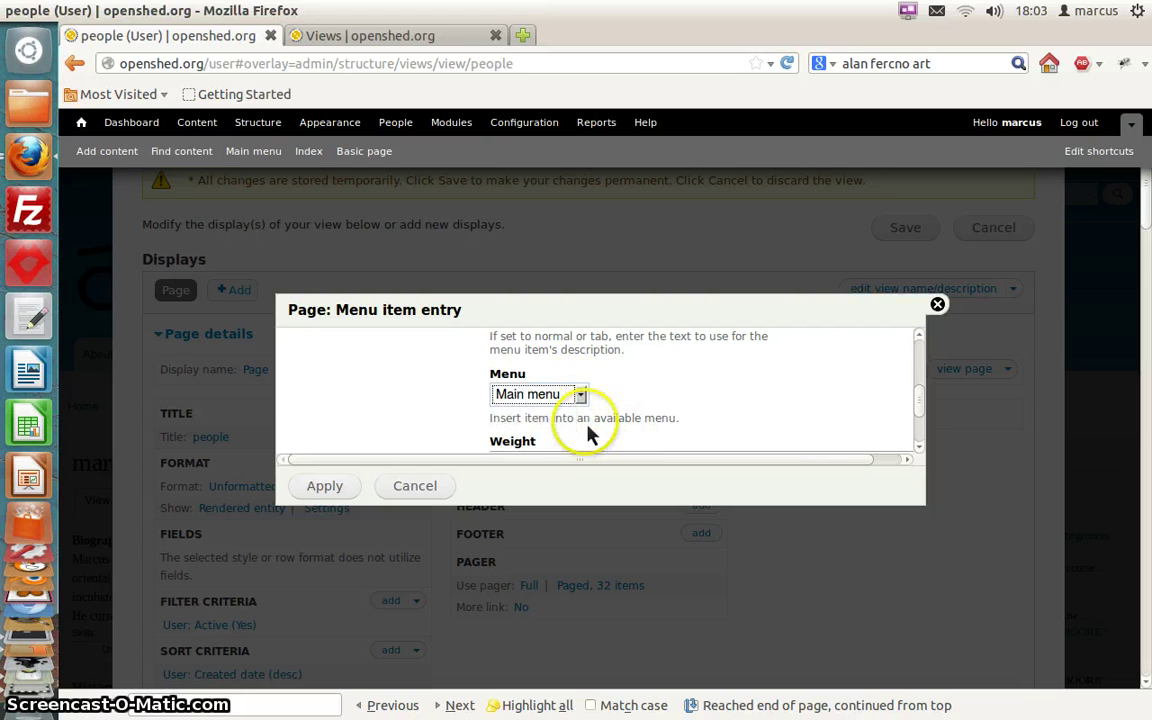
pyautogui.moveTo(926, 412); pyautogui.dragTo(926, 458)
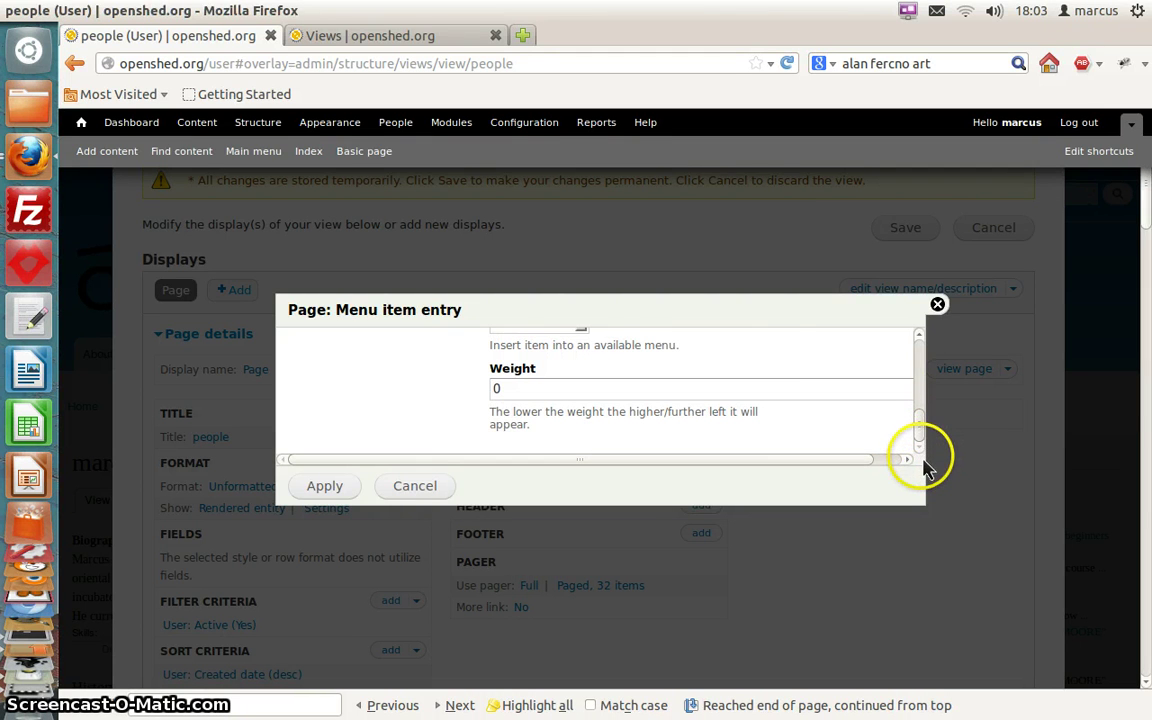
pyautogui.click(324, 490)
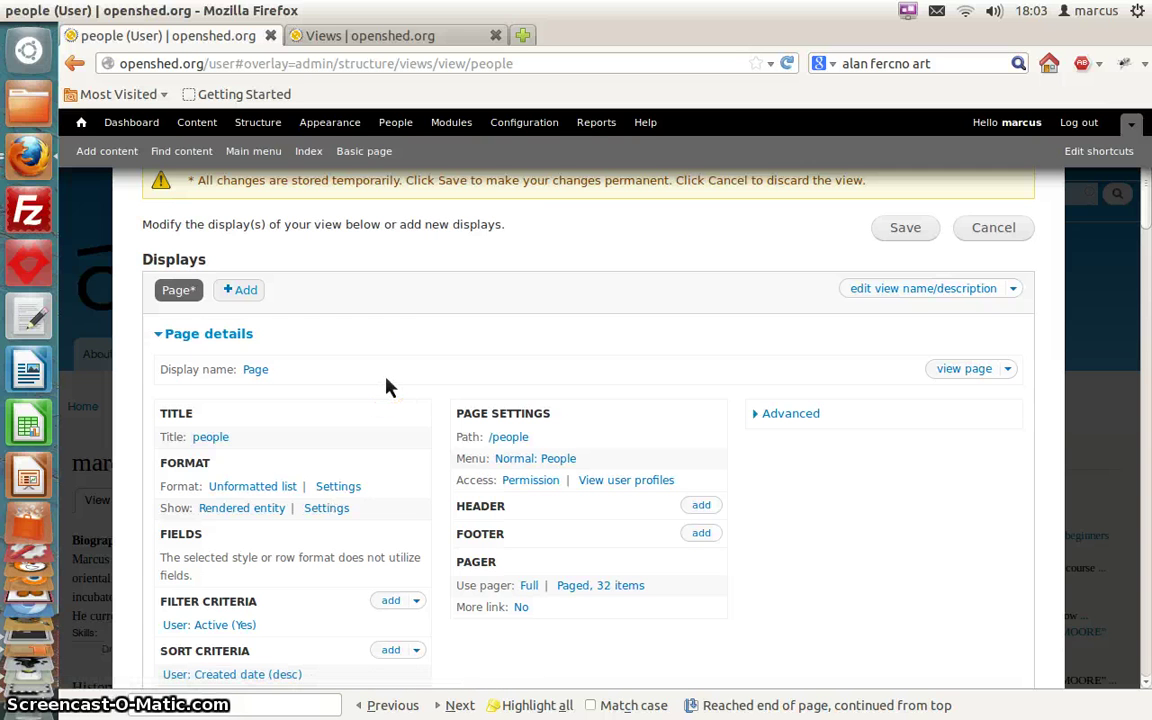
# Check the preview, save the people view, and close the Views overlay
pyautogui.scroll(-5, 389, 387)
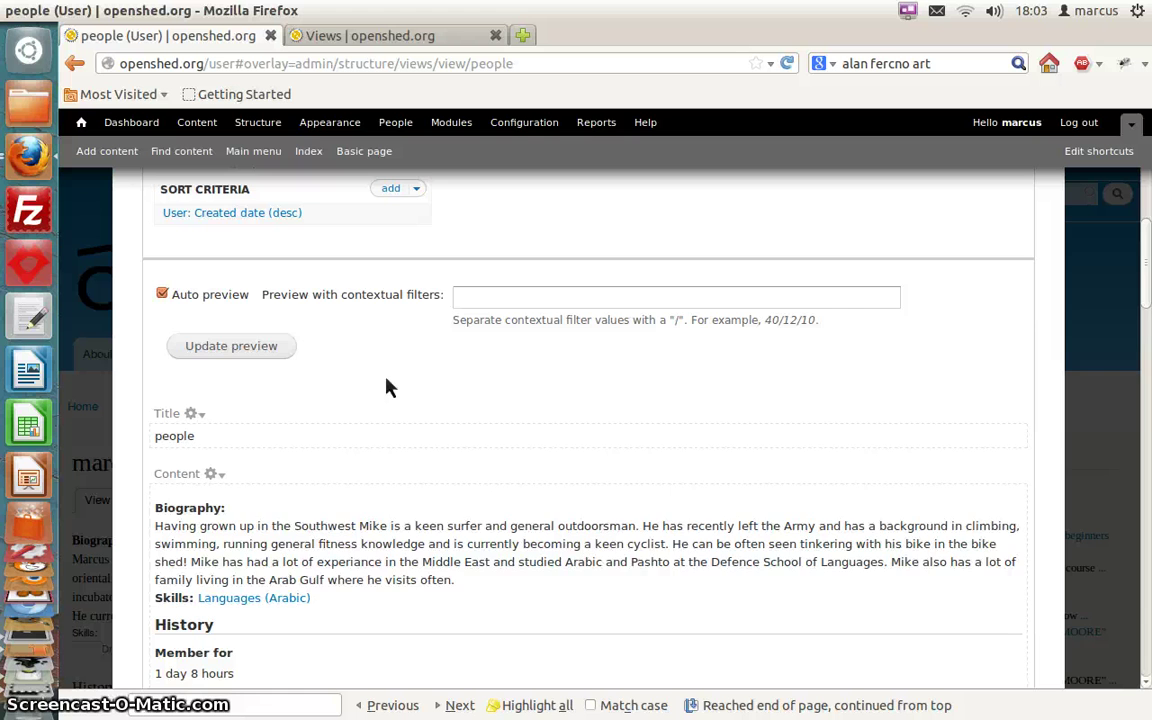
pyautogui.scroll(-5, 389, 387)
pyautogui.scroll(-10, 389, 387)
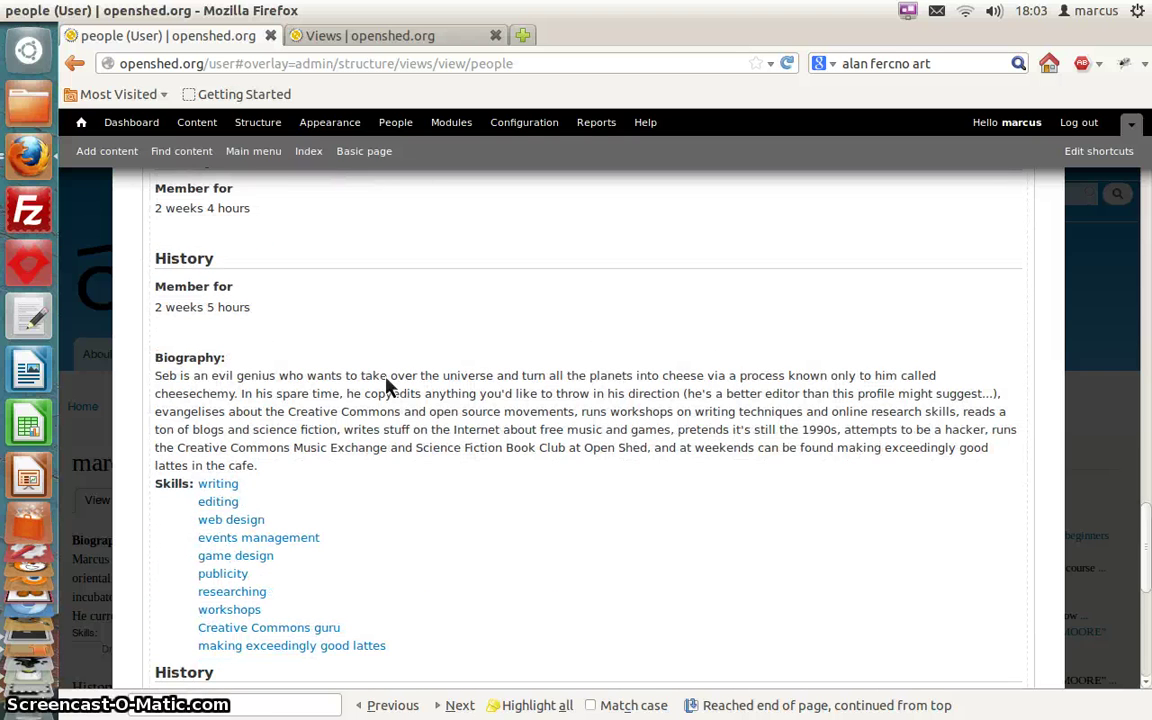
pyautogui.scroll(-5, 389, 387)
pyautogui.scroll(20, 389, 387)
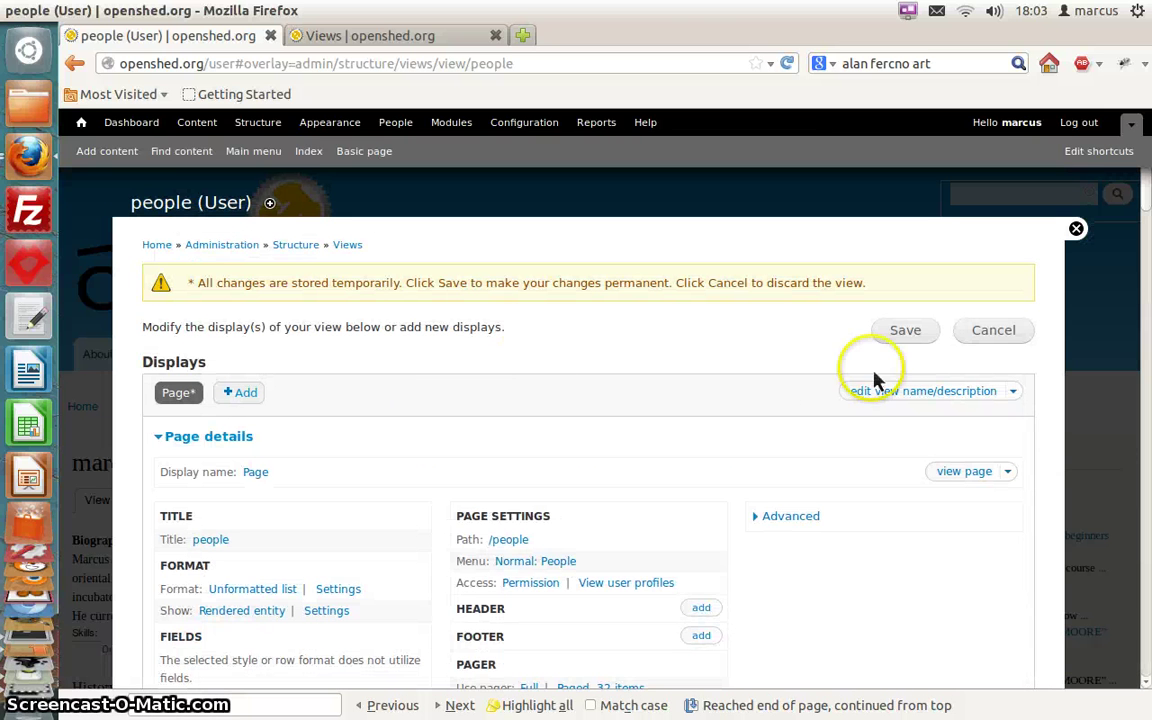
pyautogui.click(908, 334)
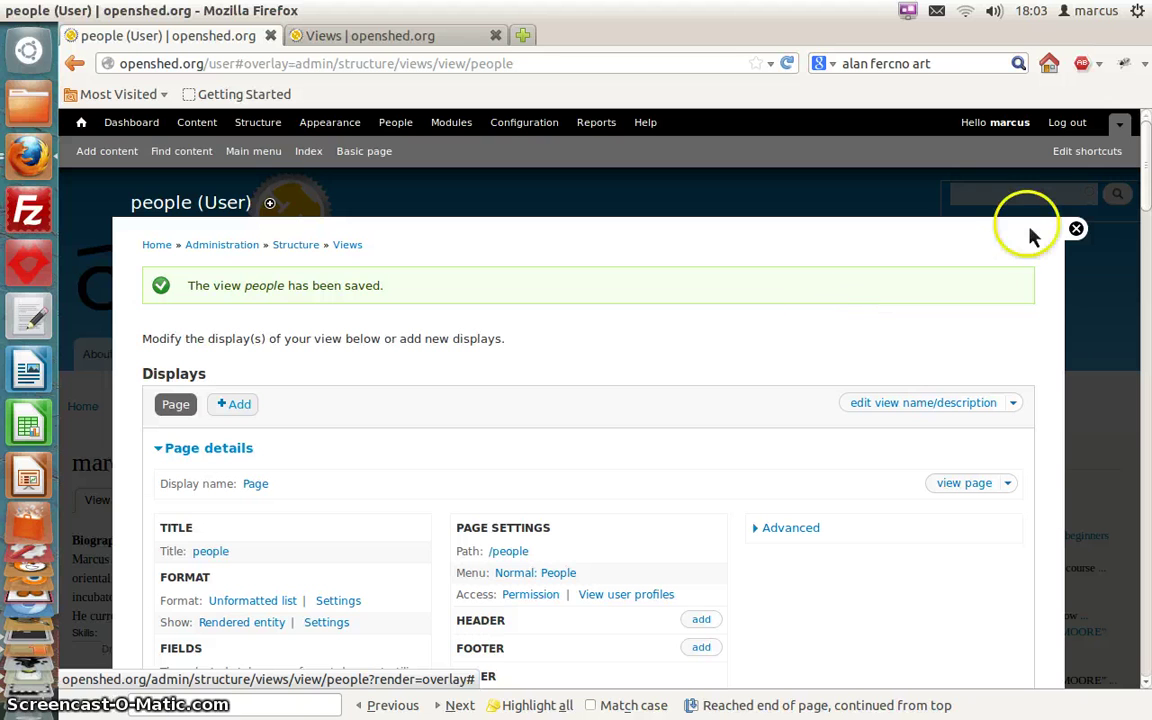
pyautogui.click(1077, 229)
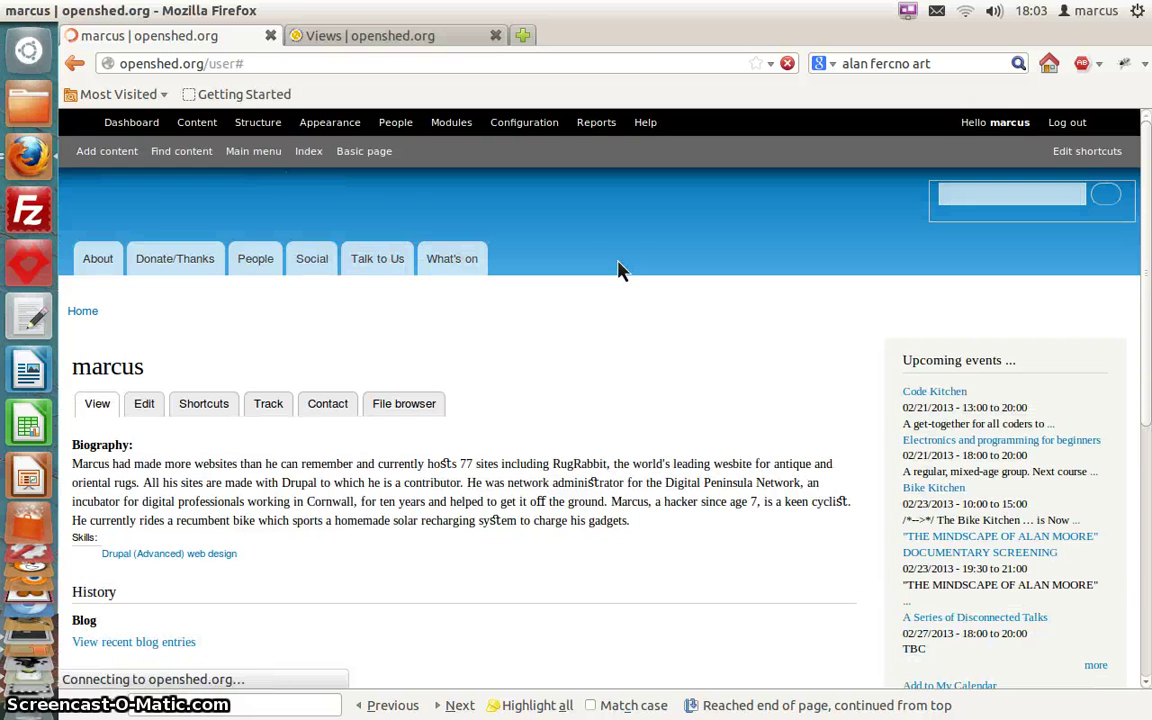
# Open the new People page and scroll through users' biographies, skills and history
pyautogui.click(506, 418)
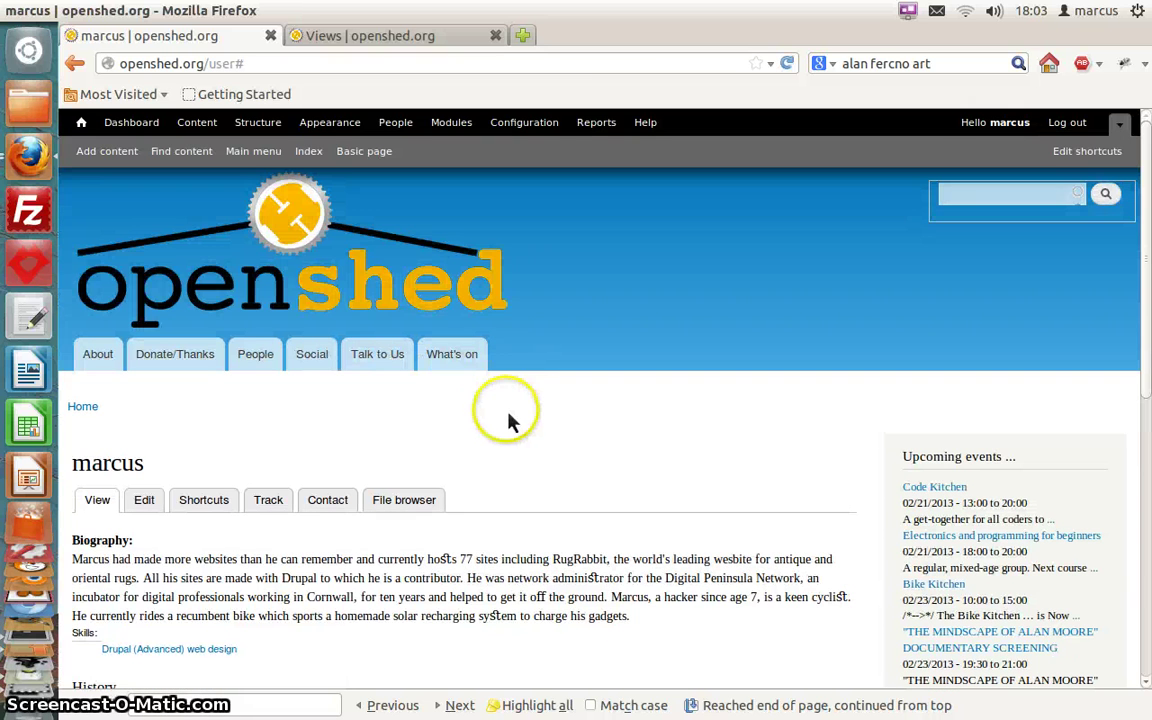
pyautogui.click(266, 366)
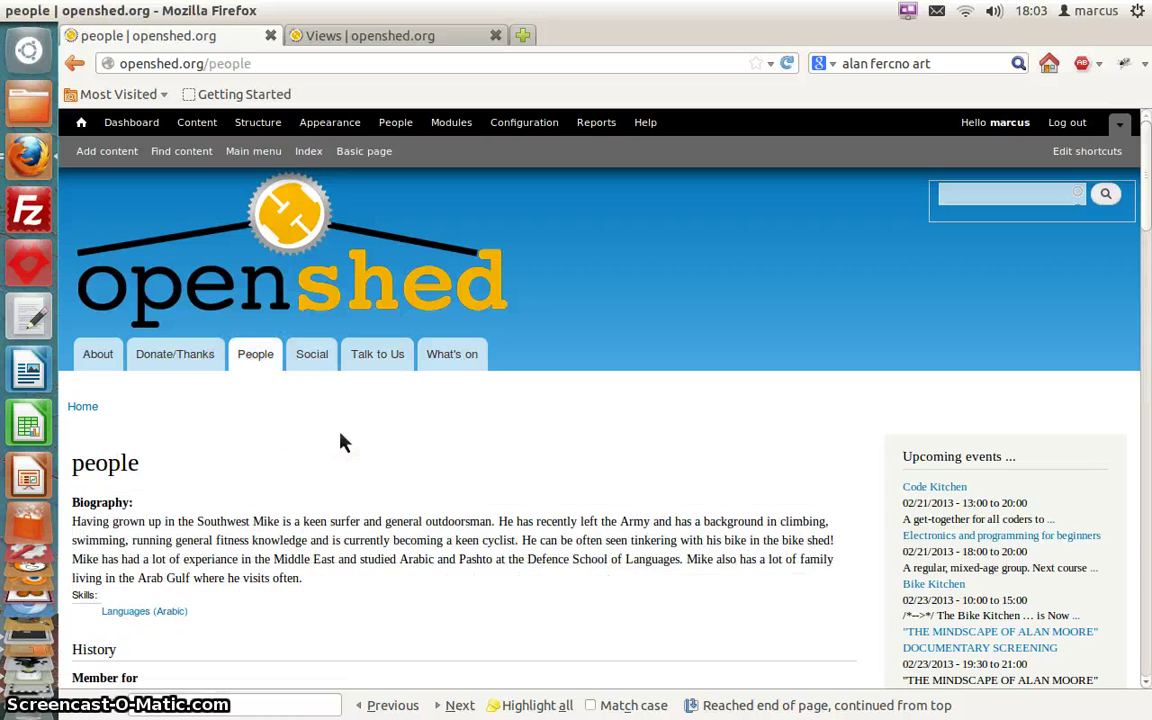
pyautogui.scroll(-5, 340, 442)
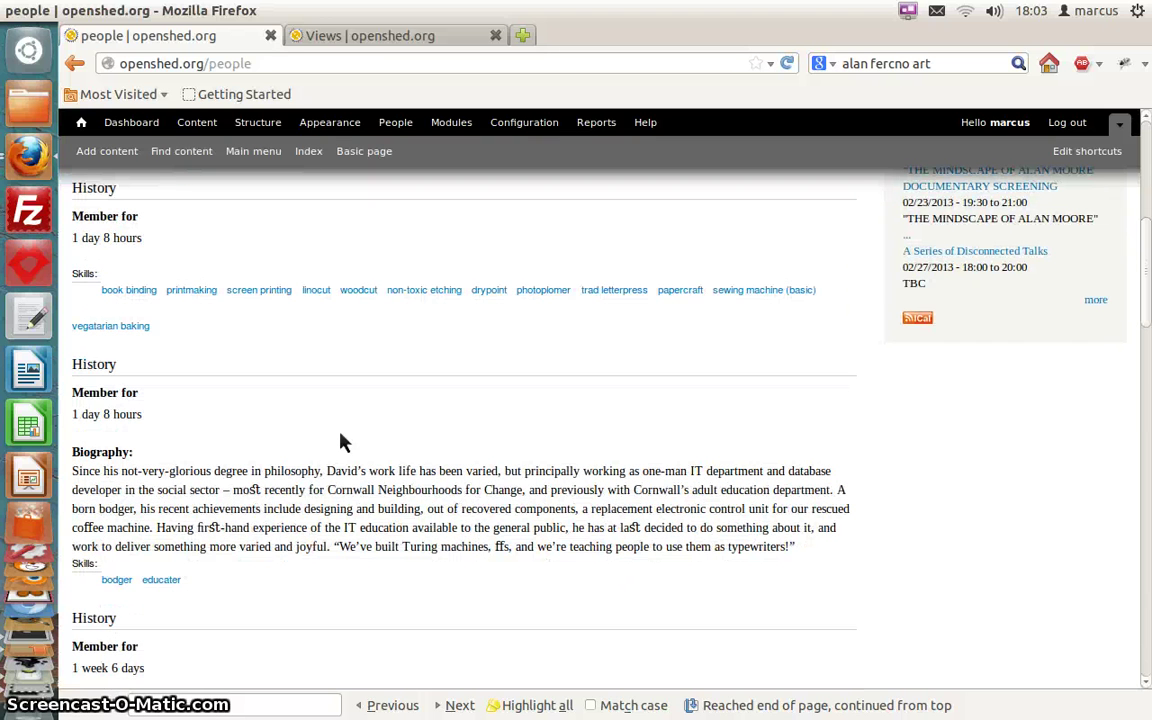
pyautogui.scroll(-6, 340, 442)
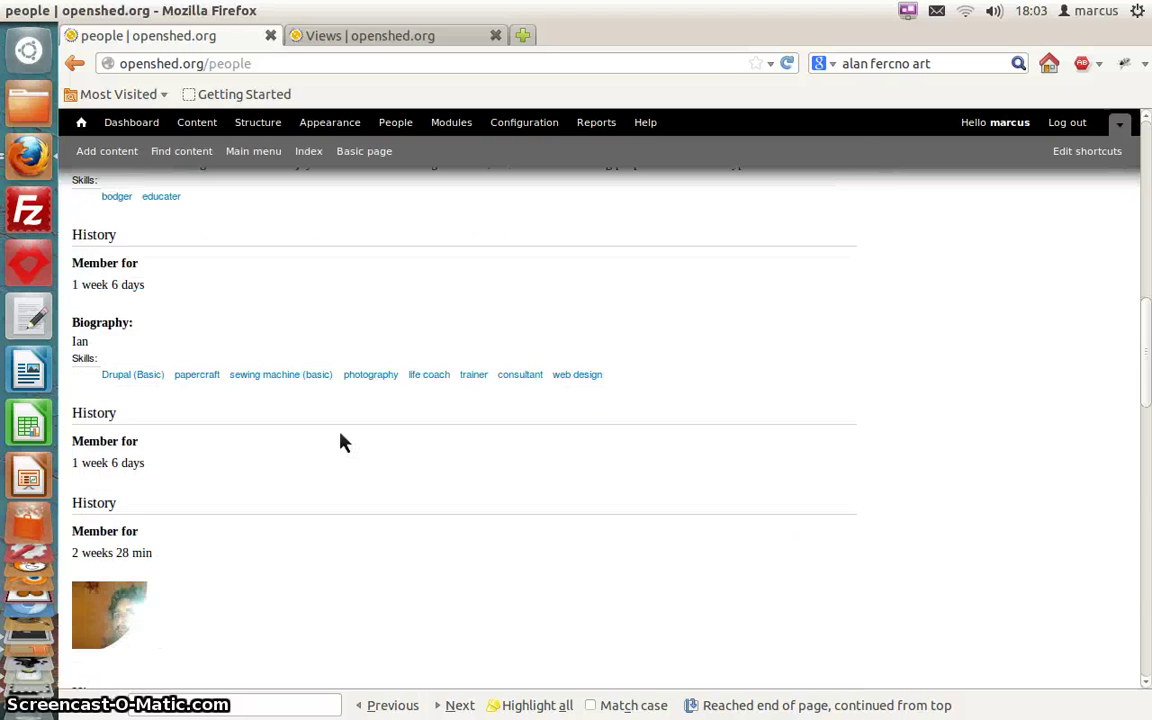
pyautogui.scroll(-6, 340, 442)
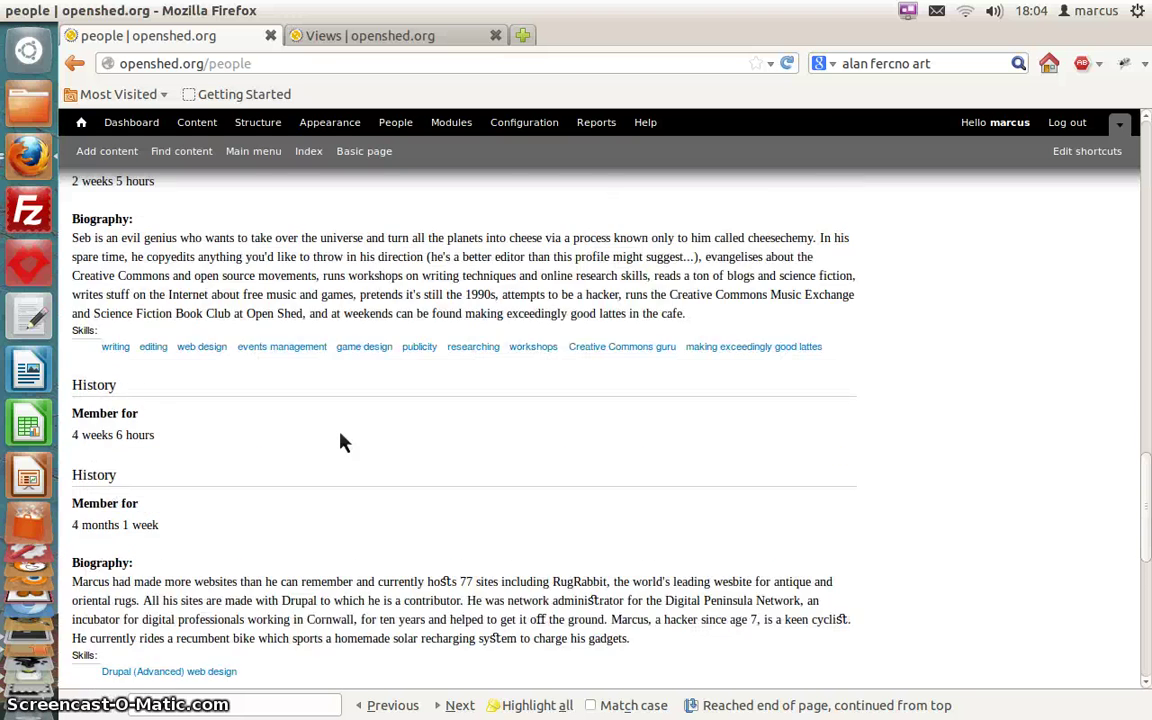
pyautogui.scroll(4, 340, 442)
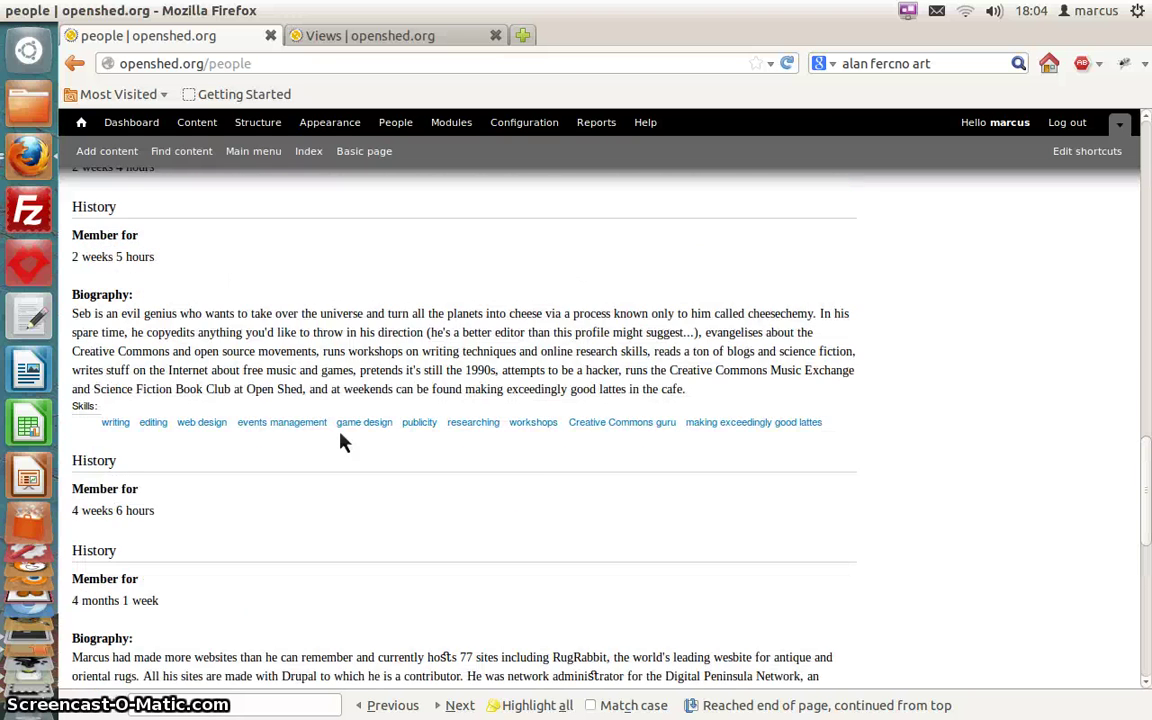
pyautogui.scroll(-1, 340, 442)
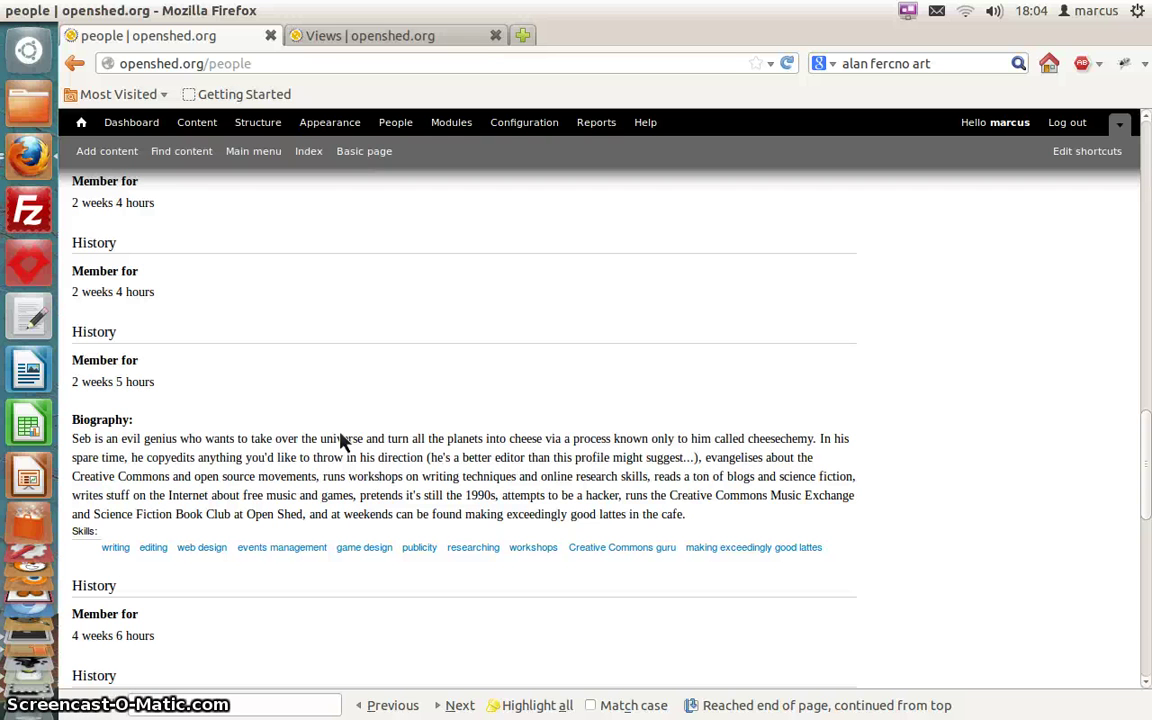
pyautogui.scroll(-5, 340, 442)
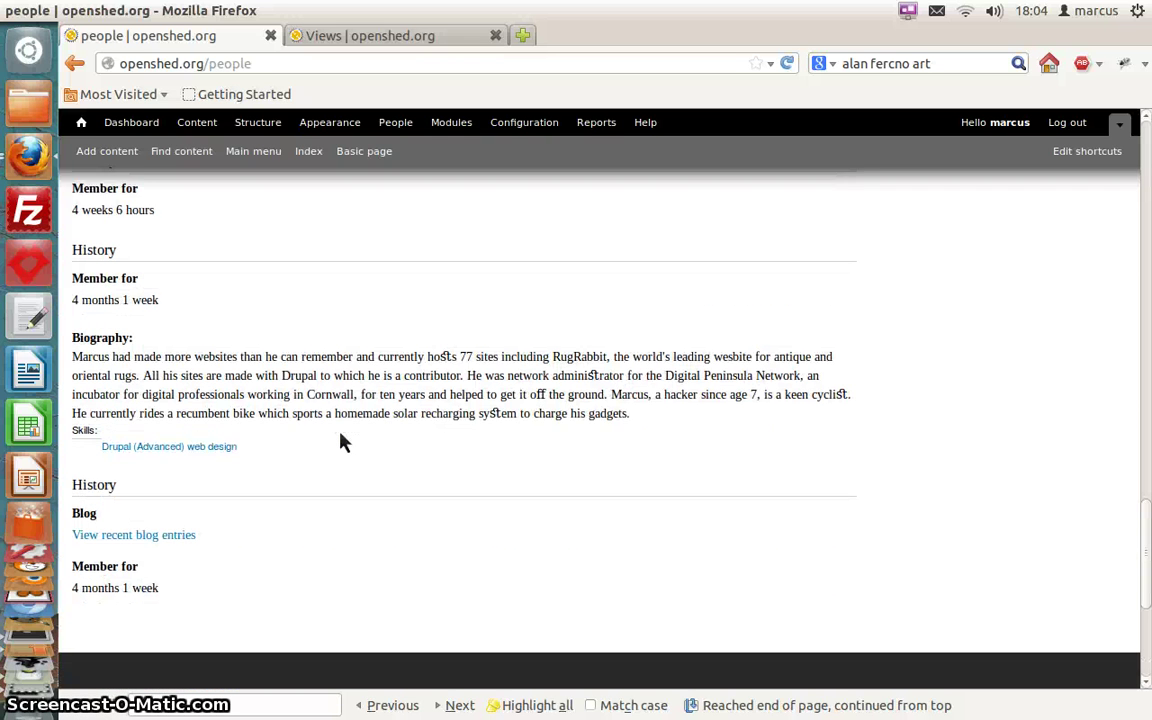
pyautogui.scroll(20, 340, 442)
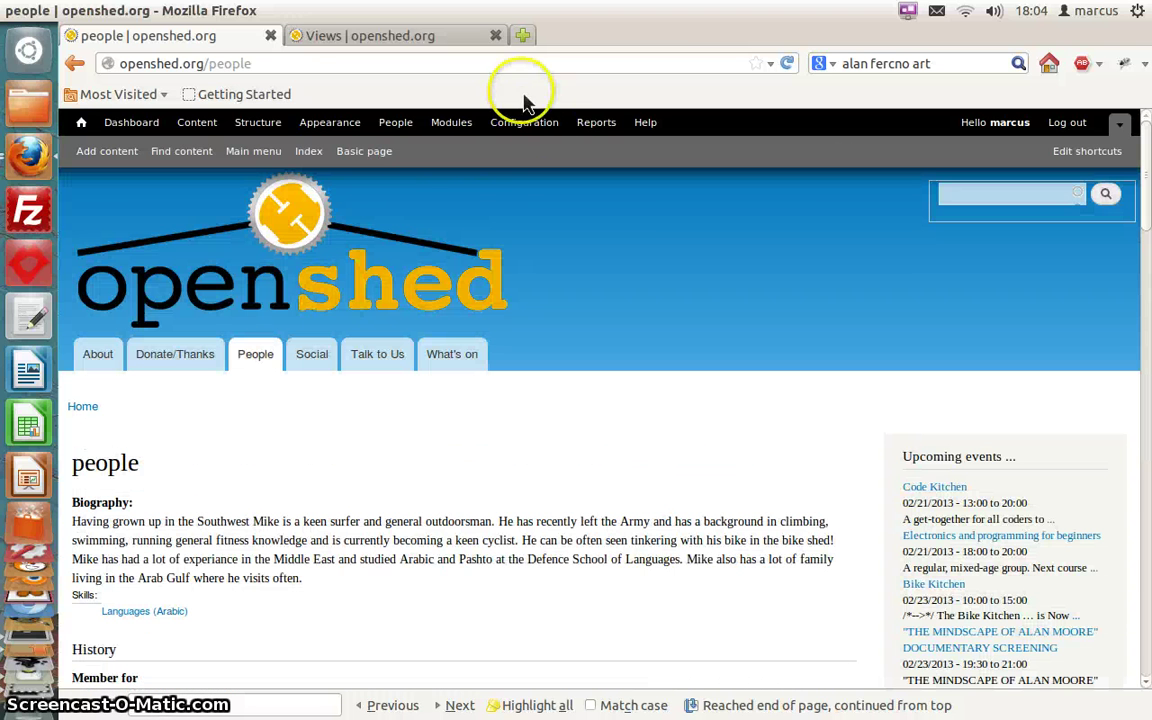
# From the Configuration overview, open Account settings under People
pyautogui.click(517, 136)
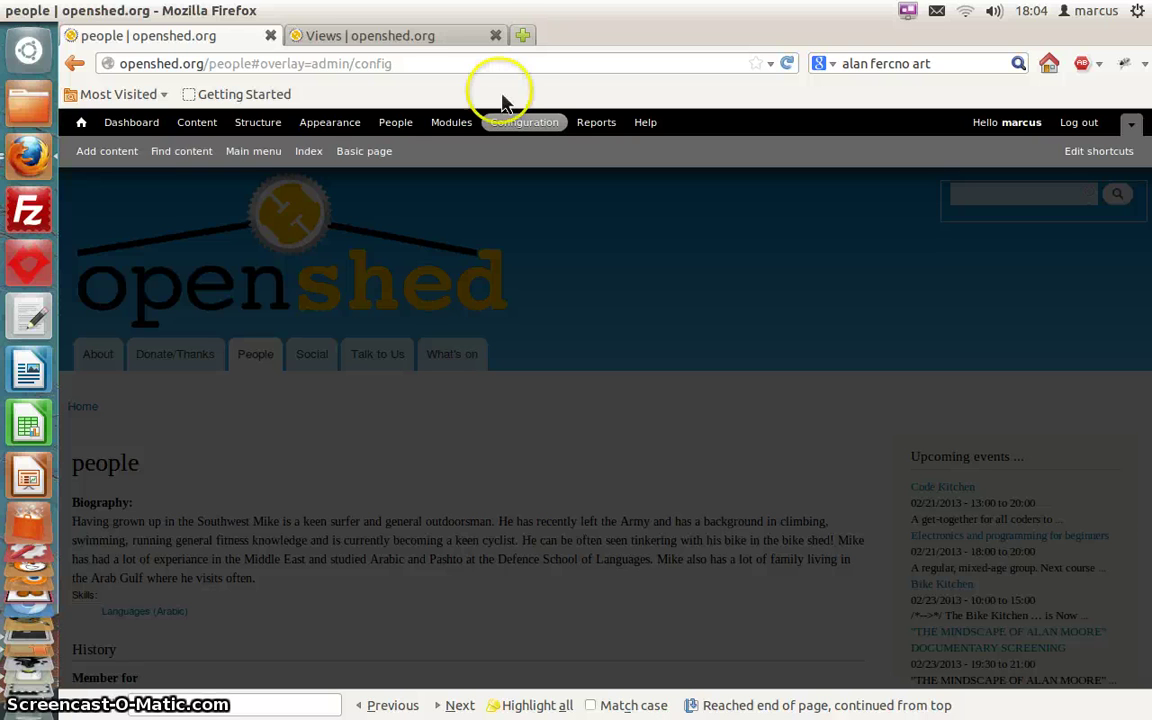
pyautogui.click(495, 35)
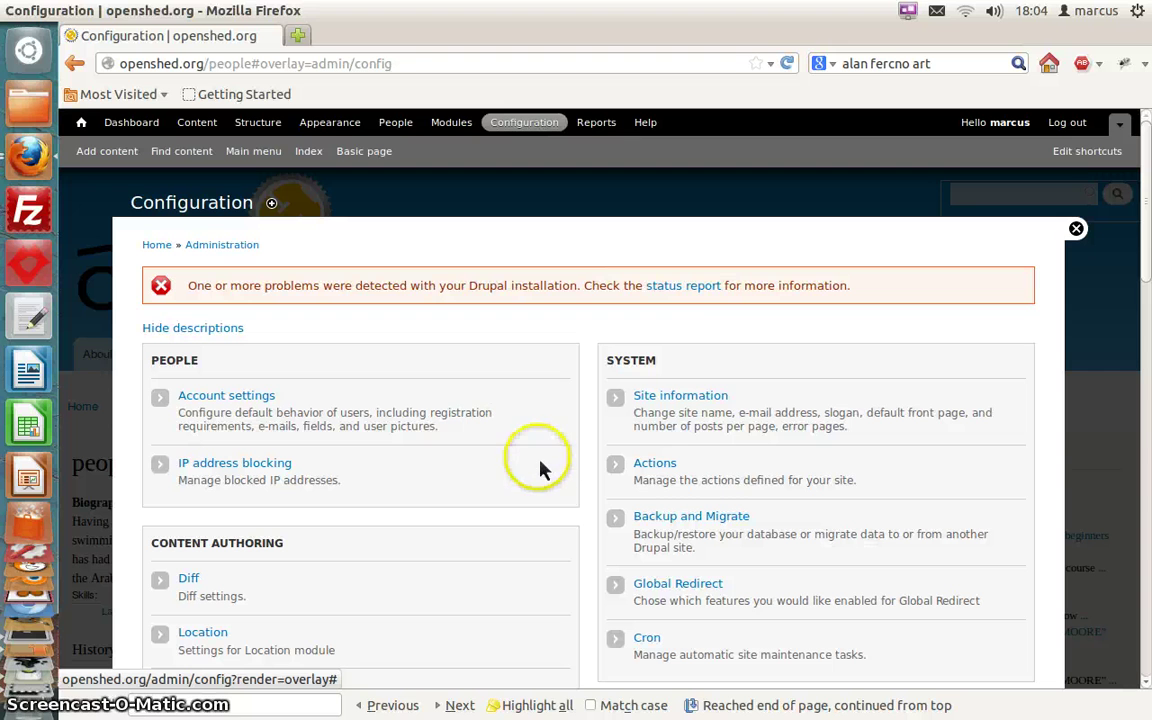
pyautogui.rightClick(690, 298)
pyautogui.press('Escape')
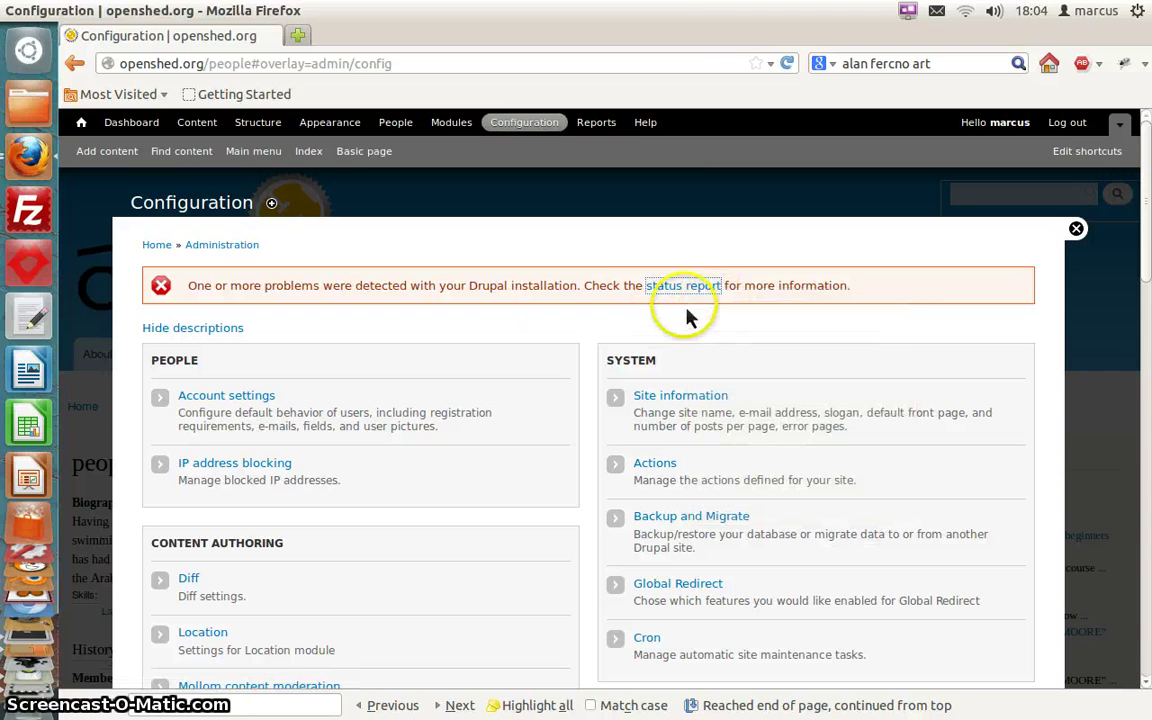
pyautogui.scroll(-1, 559, 333)
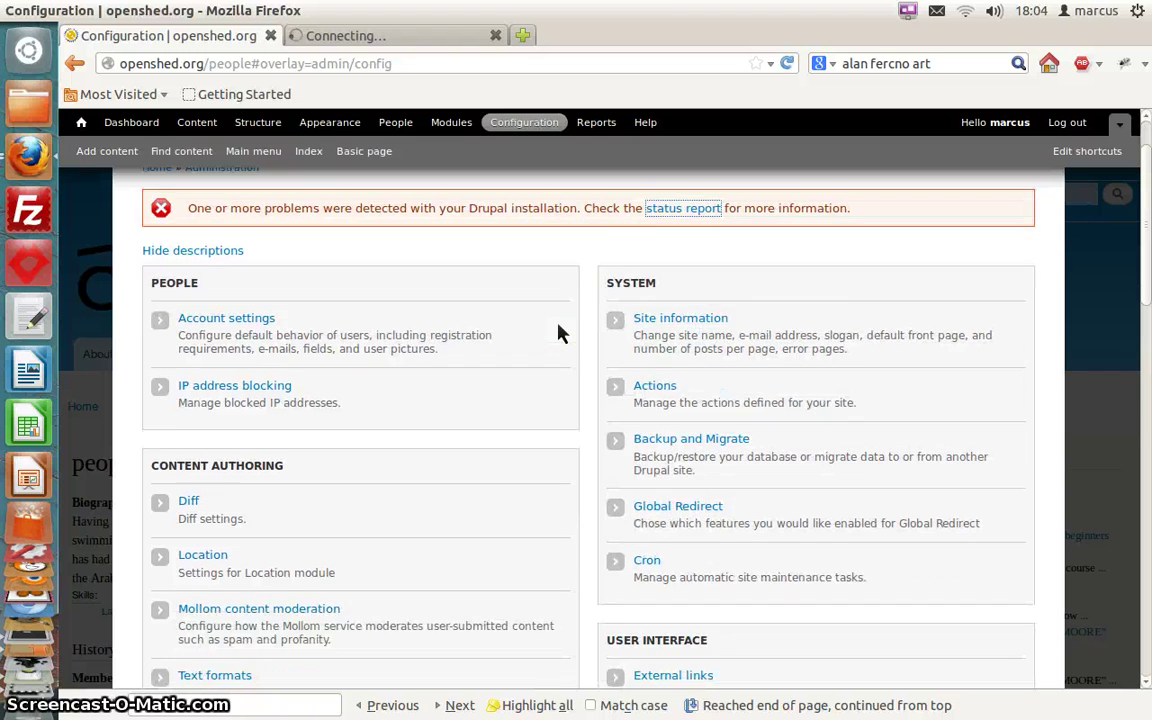
pyautogui.scroll(-4, 559, 333)
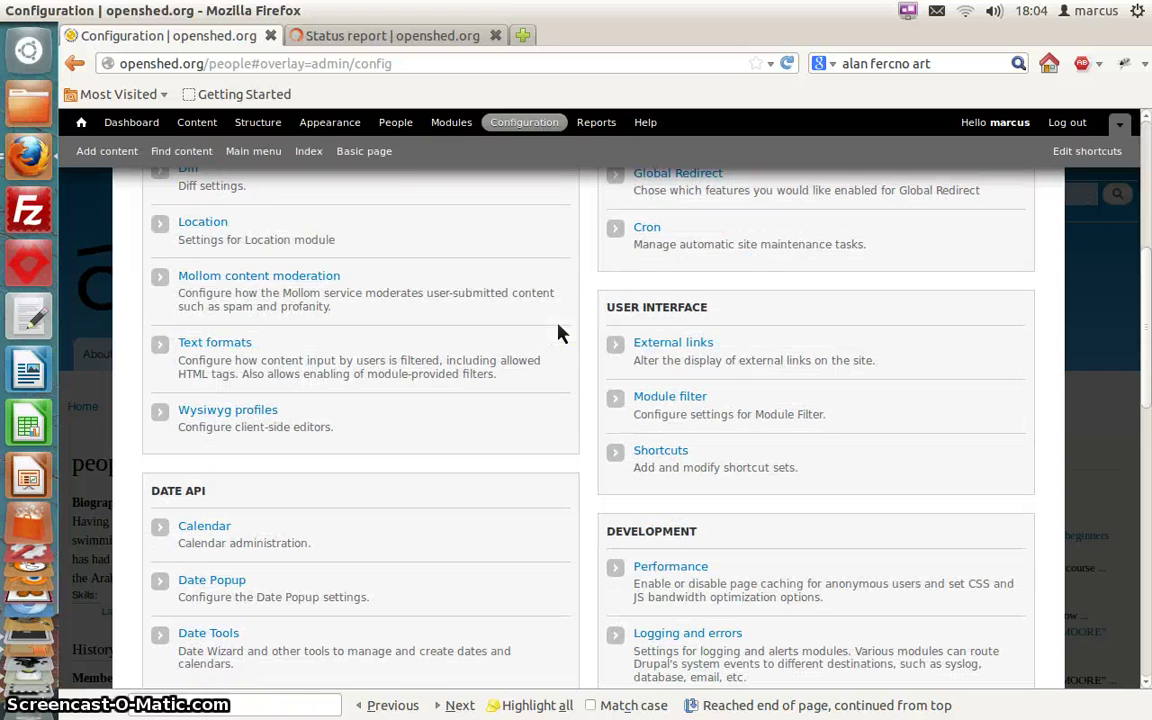
pyautogui.scroll(3, 558, 330)
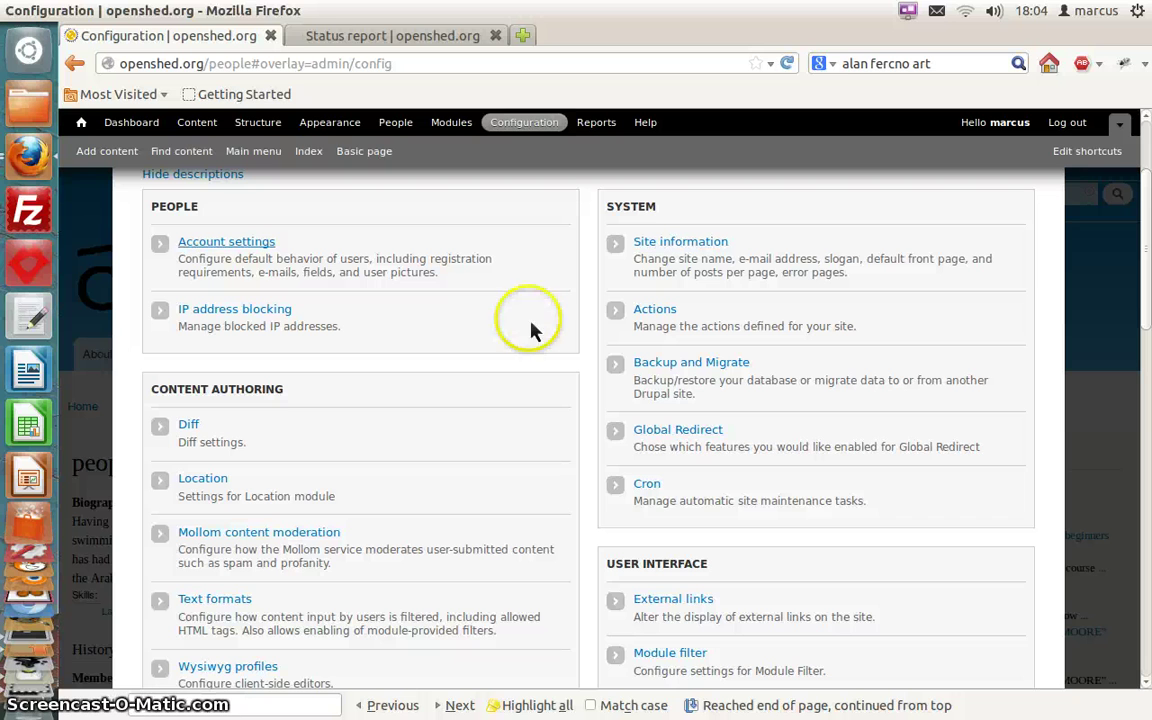
pyautogui.click(252, 246)
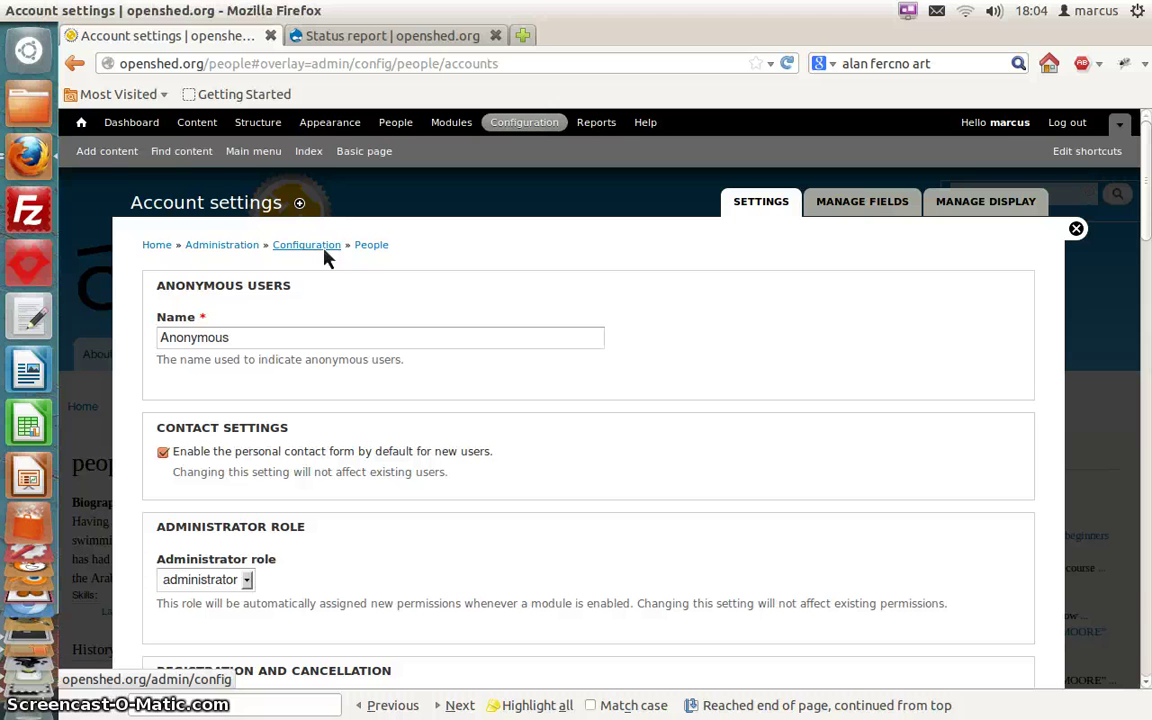
# Switch Account settings to Manage fields to list user fields like Skills and Biography
pyautogui.scroll(-3, 305, 405)
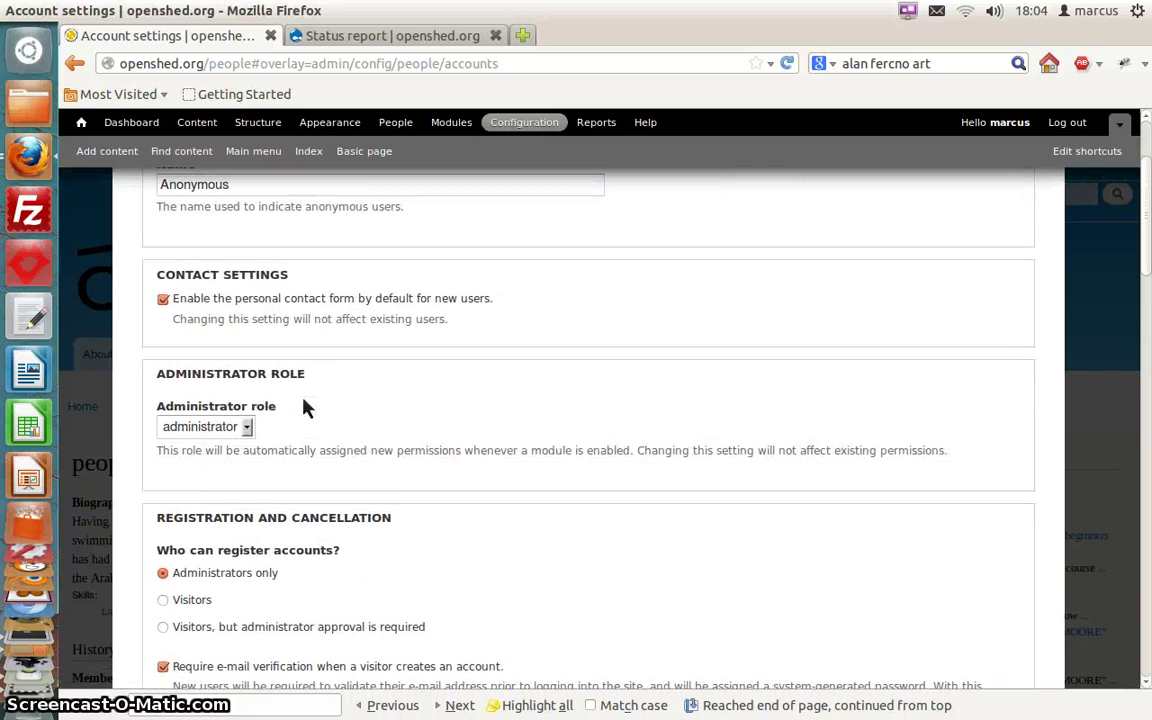
pyautogui.scroll(3, 303, 406)
pyautogui.click(495, 342)
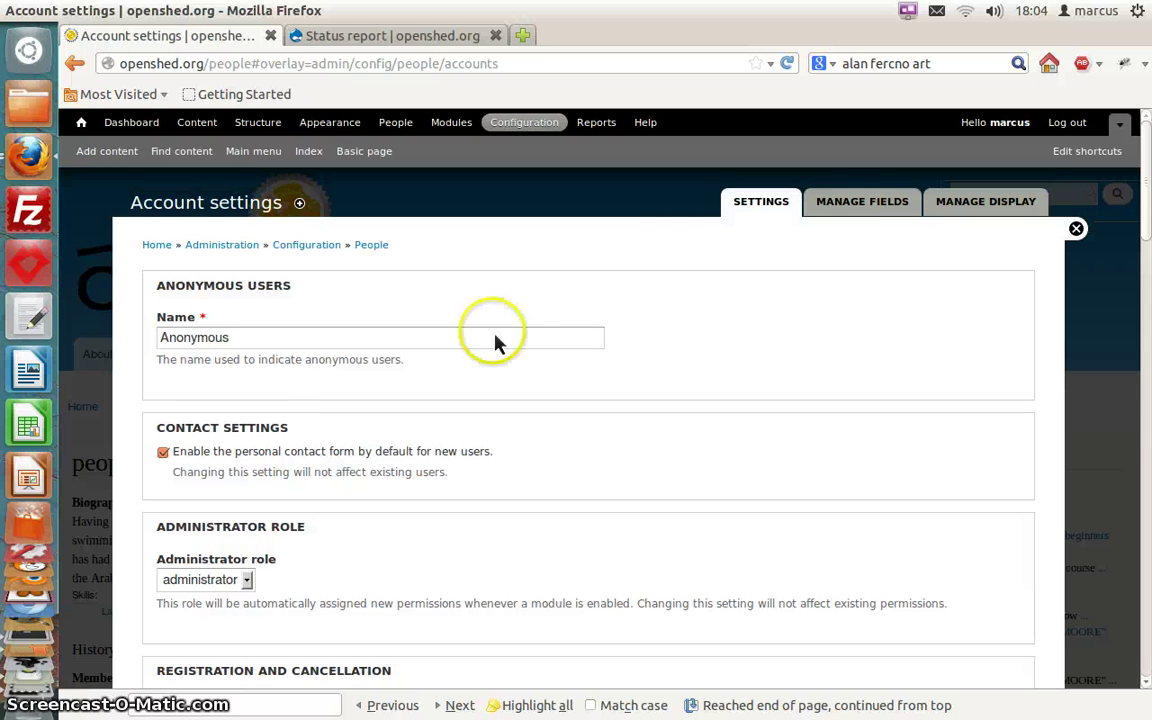
pyautogui.click(864, 212)
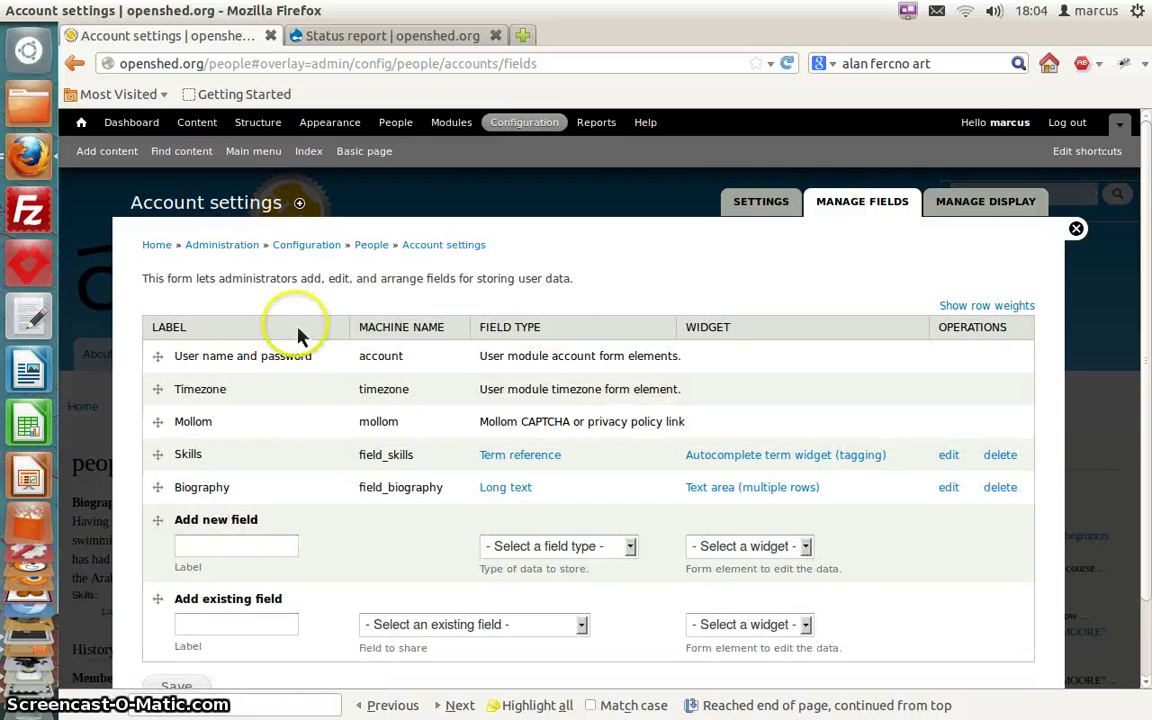
# Add a Text field 'Name' with a Text field widget, placed below user name and password
pyautogui.scroll(-1, 270, 300)
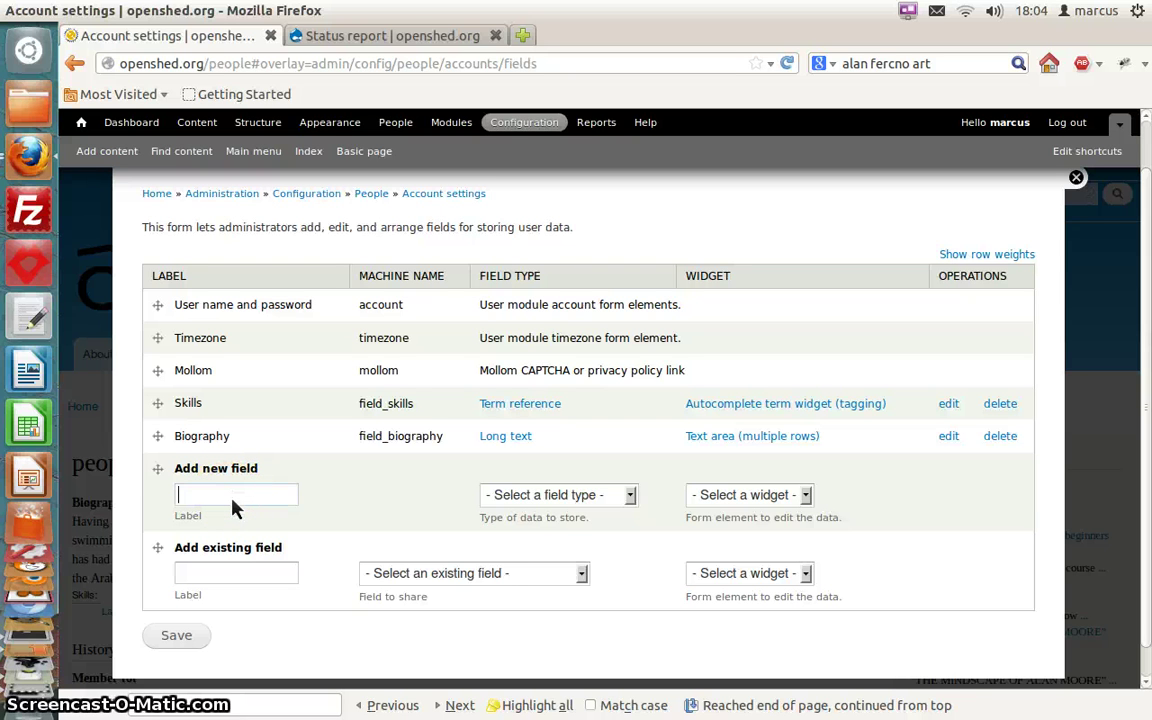
pyautogui.write('Name')
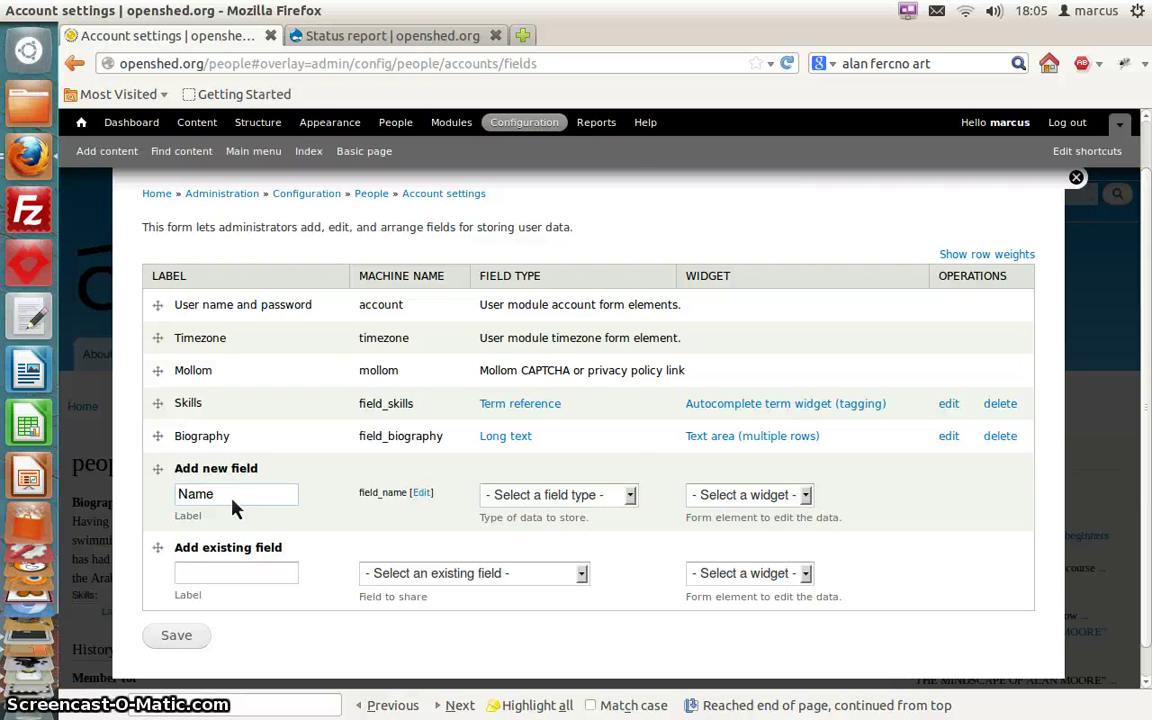
pyautogui.click(632, 499)
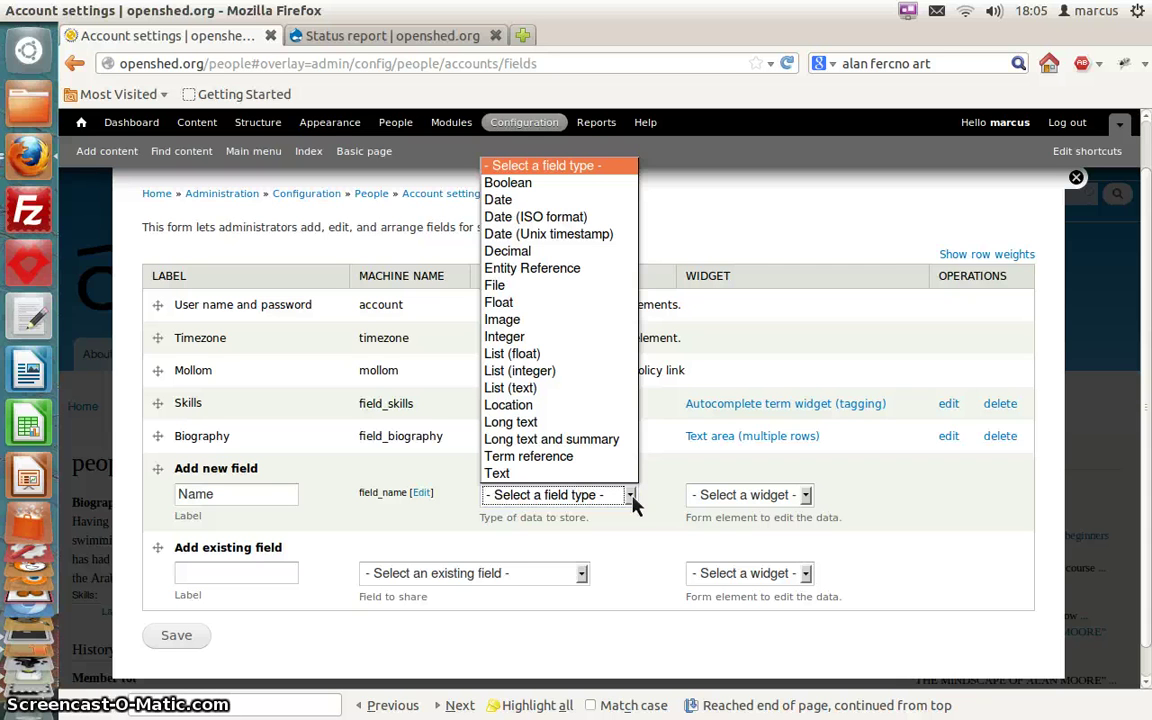
pyautogui.click(624, 496)
pyautogui.click(520, 472)
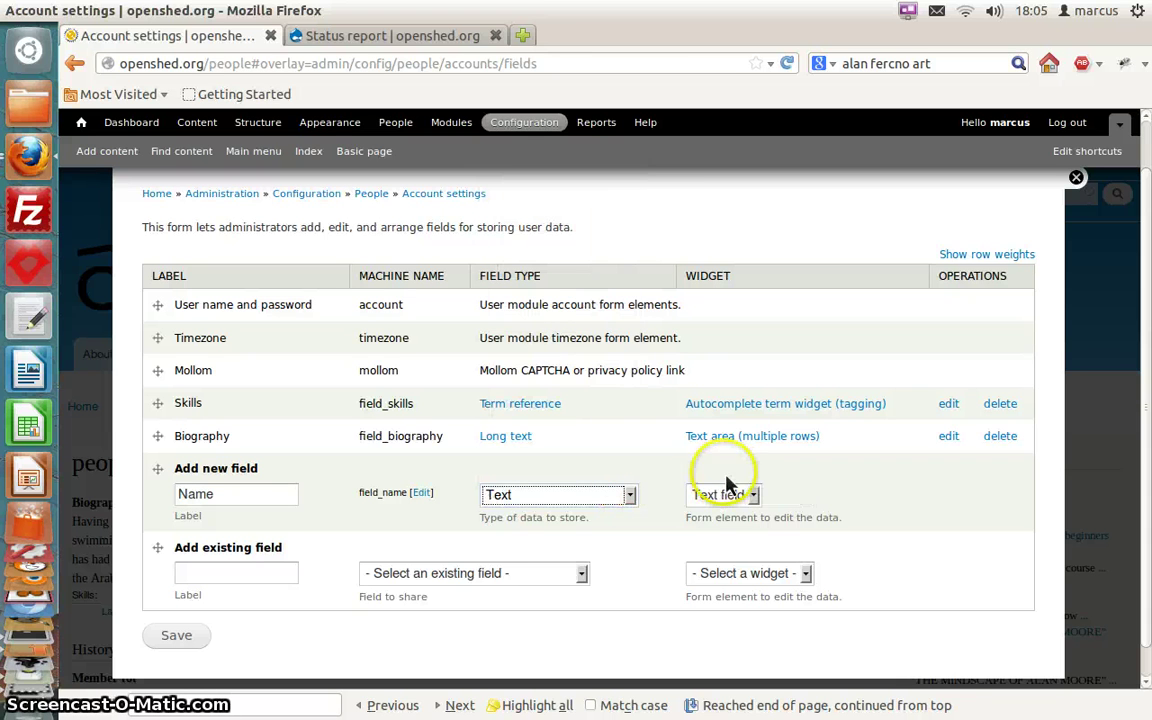
pyautogui.click(755, 496)
pyautogui.click(780, 504)
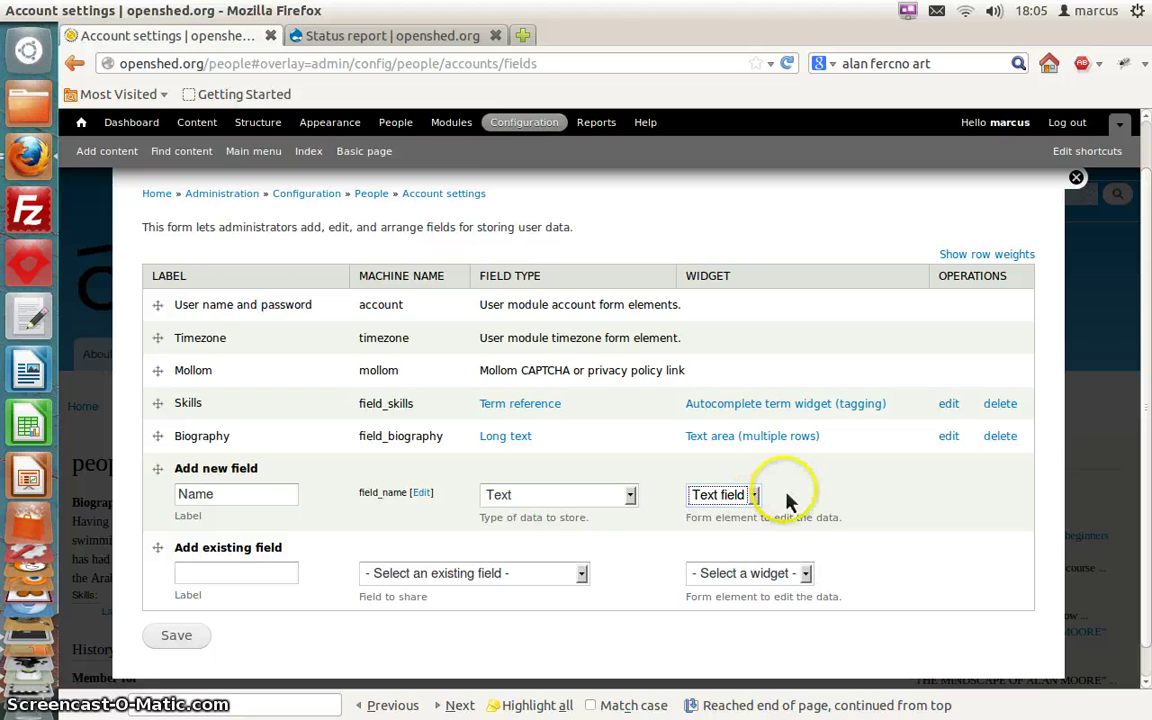
pyautogui.scroll(-1, 560, 530)
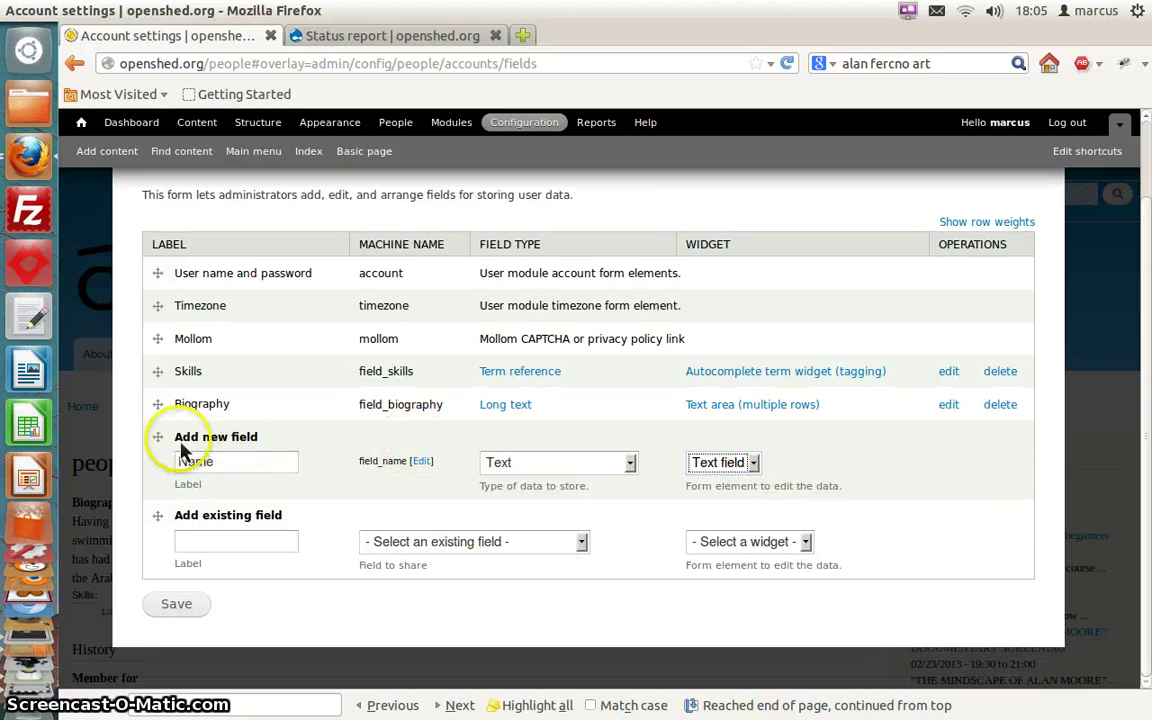
pyautogui.moveTo(156, 444); pyautogui.dragTo(147, 303)
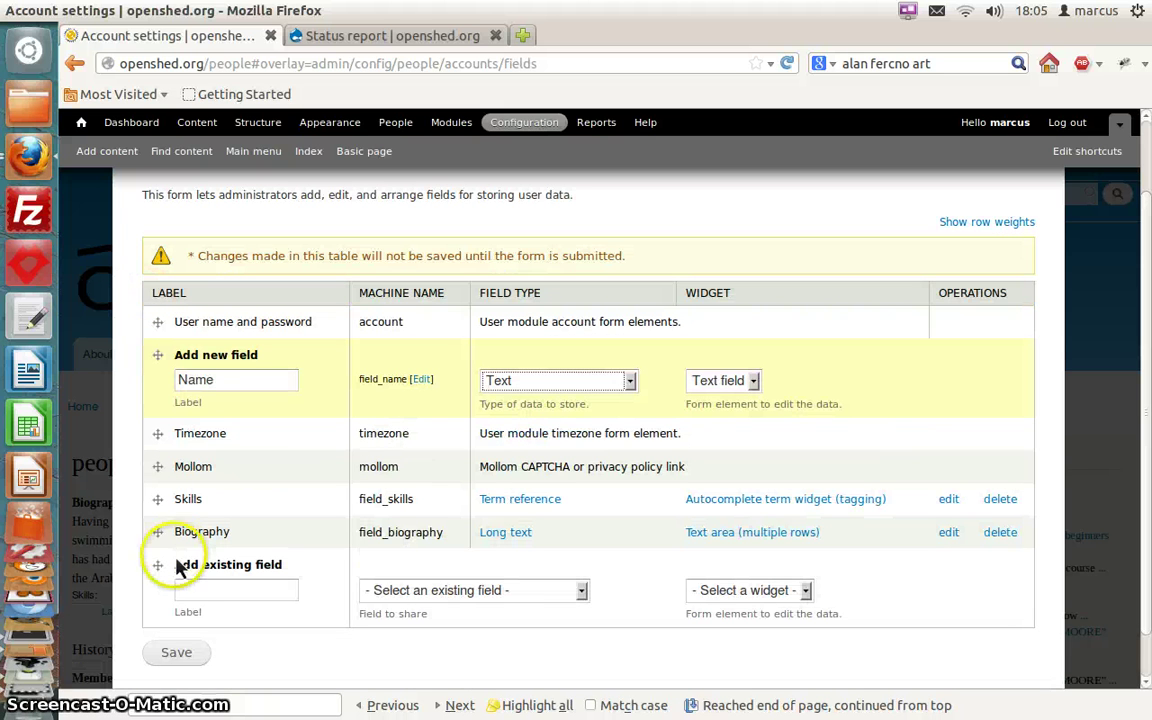
pyautogui.click(182, 656)
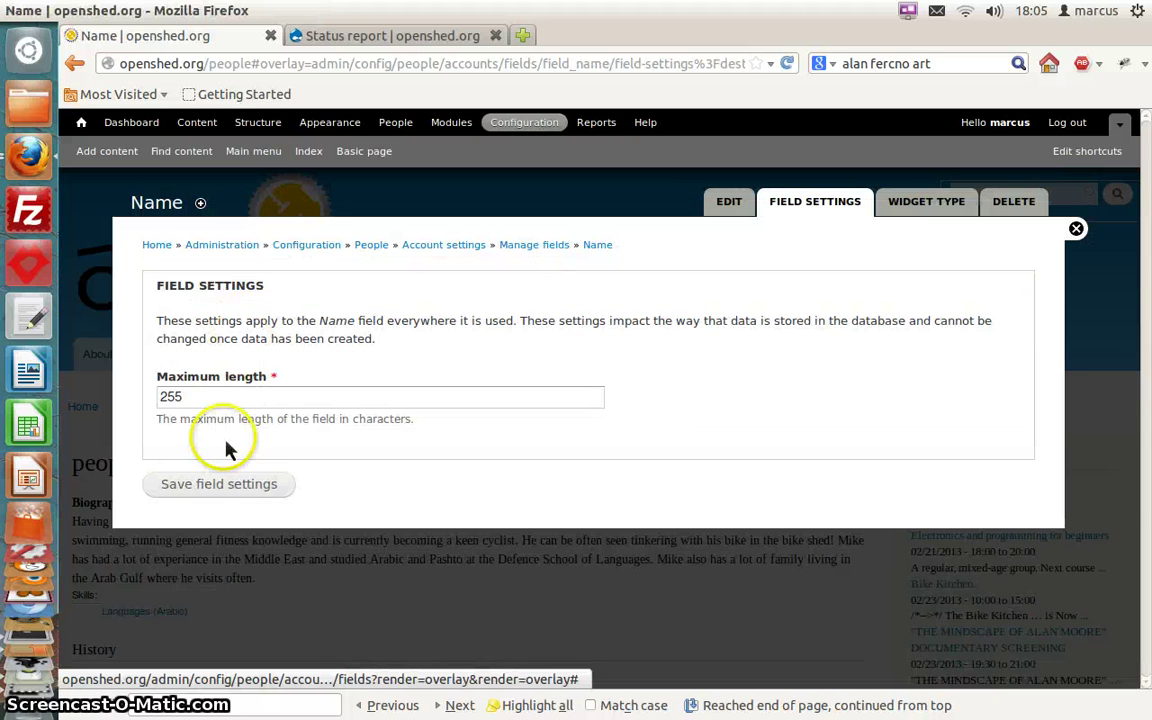
# Keep the 255-character maximum, mark Name as required, and save its settings
pyautogui.click(230, 486)
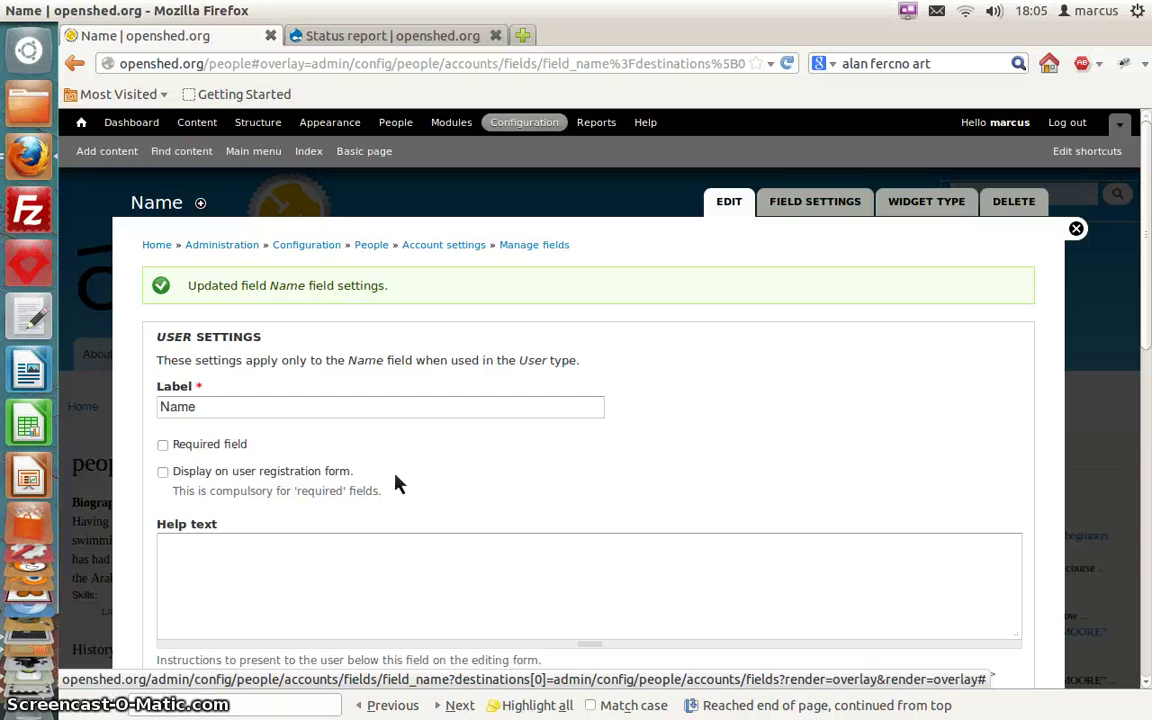
pyautogui.click(487, 483)
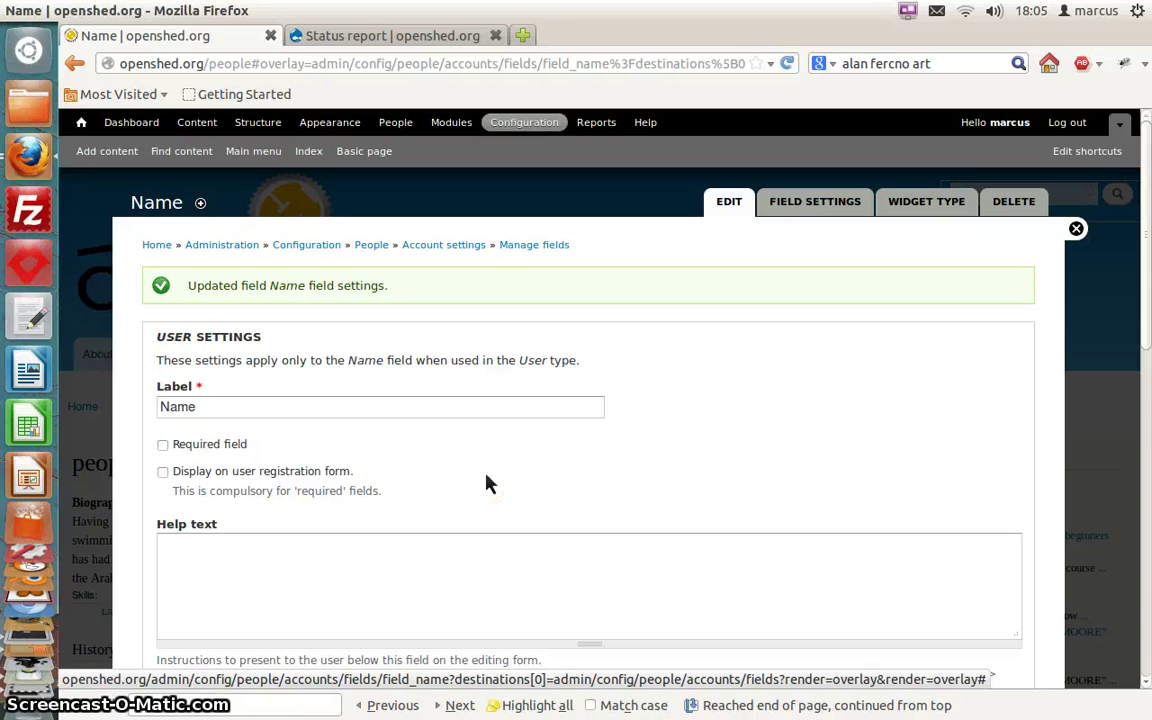
pyautogui.click(163, 444)
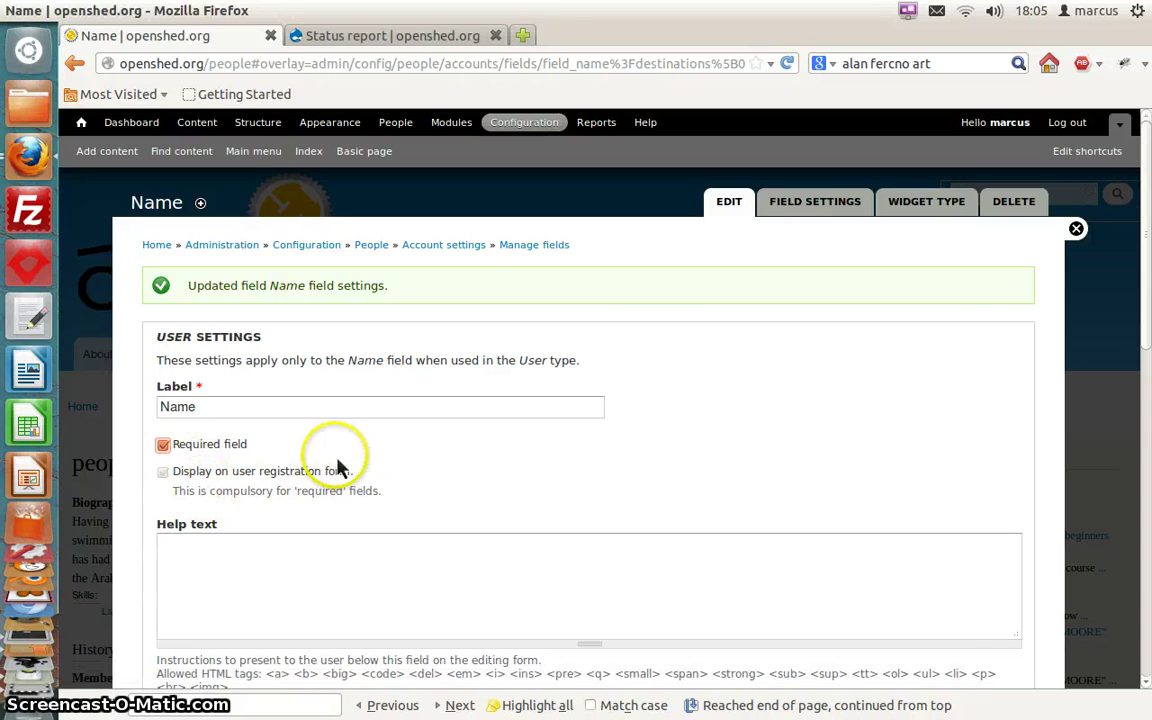
pyautogui.scroll(-1, 300, 470)
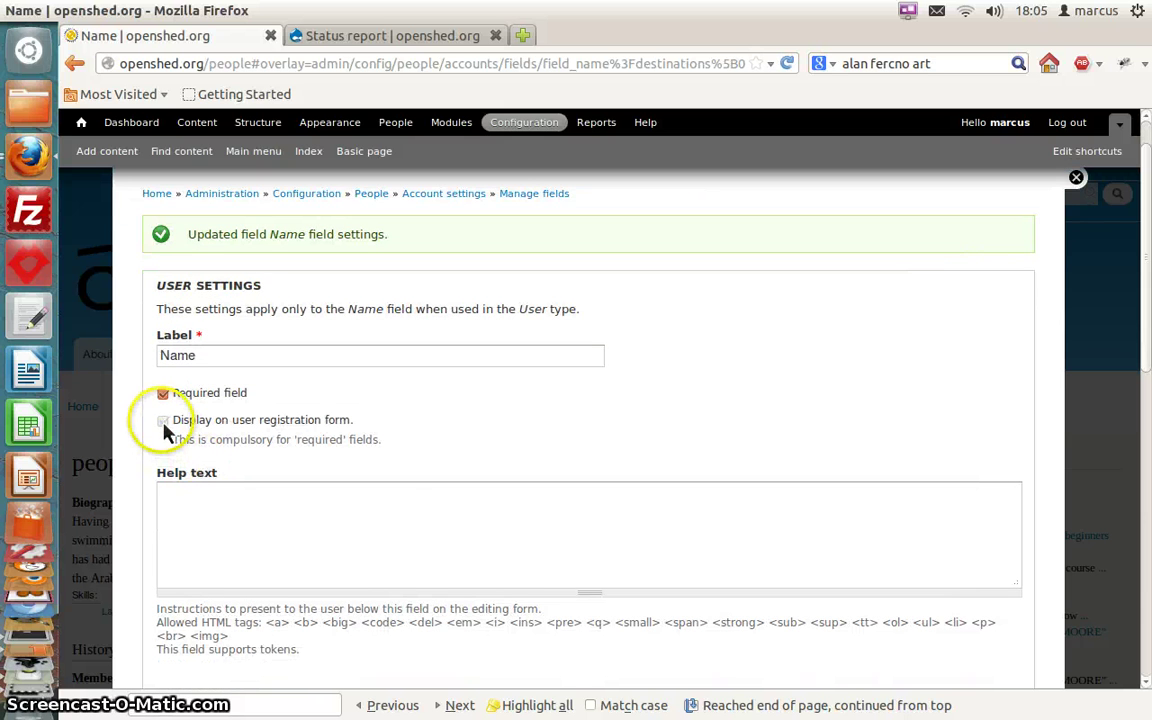
pyautogui.scroll(-8, 415, 418)
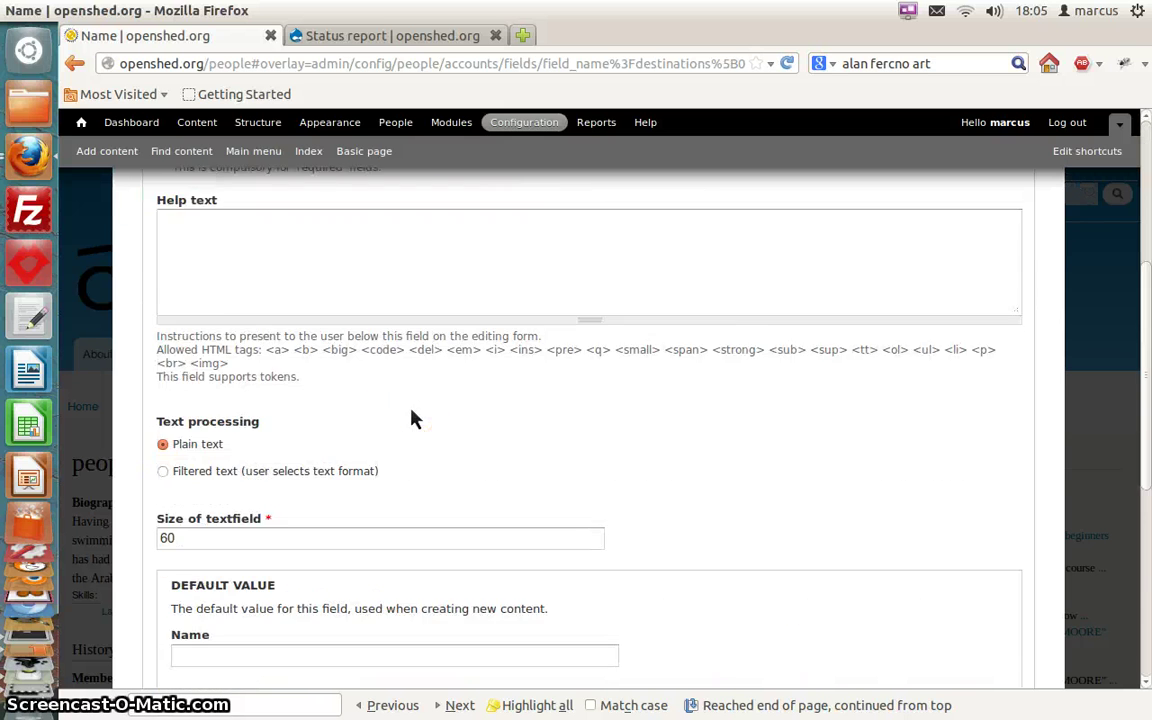
pyautogui.scroll(-4, 413, 418)
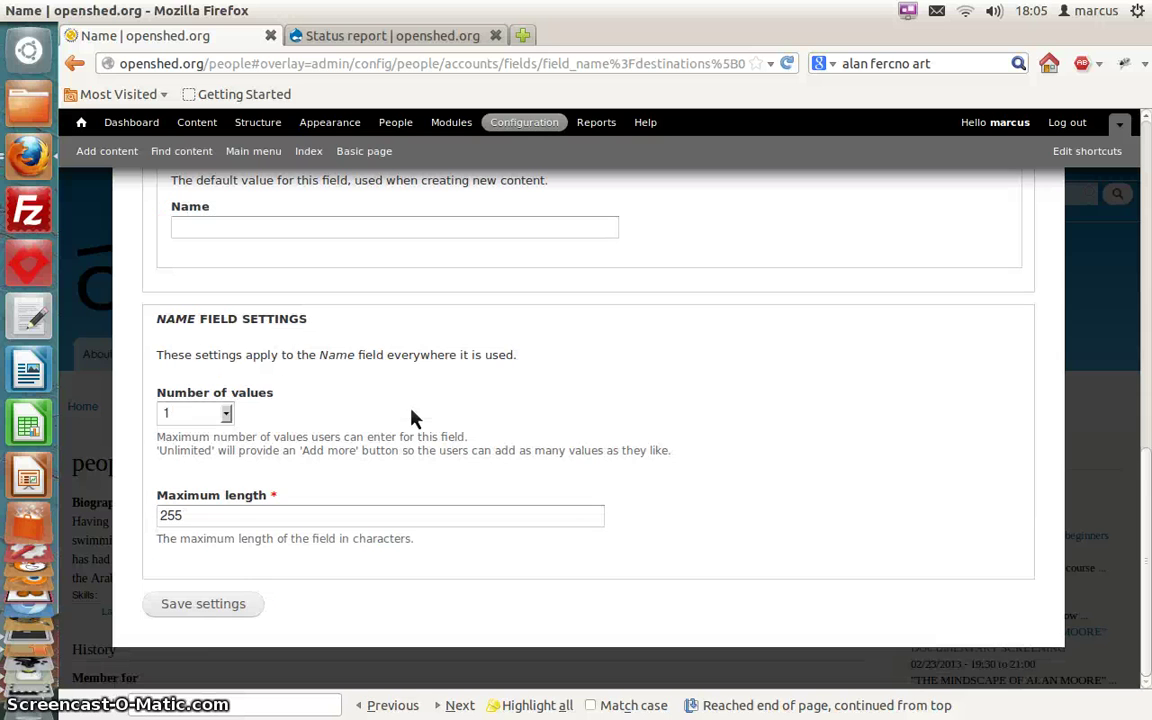
pyautogui.click(206, 608)
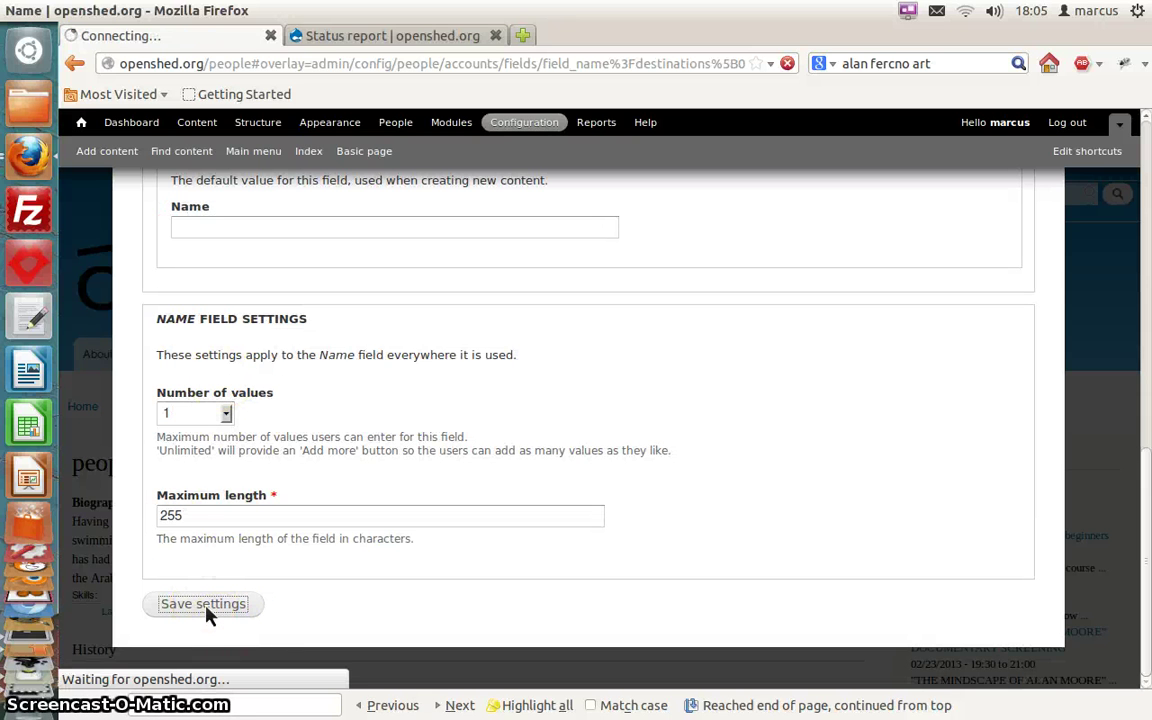
pyautogui.click(408, 345)
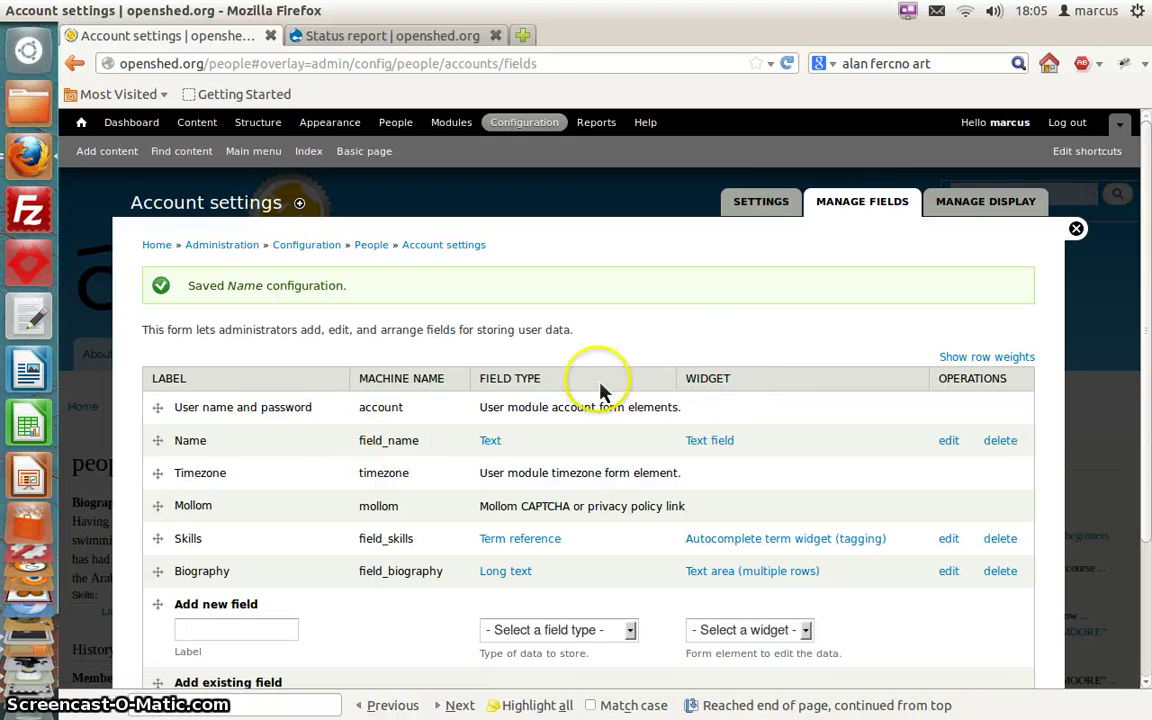
# Keep Skills shown as links, and move Name to the top with a hidden label and plain-text format
pyautogui.click(984, 206)
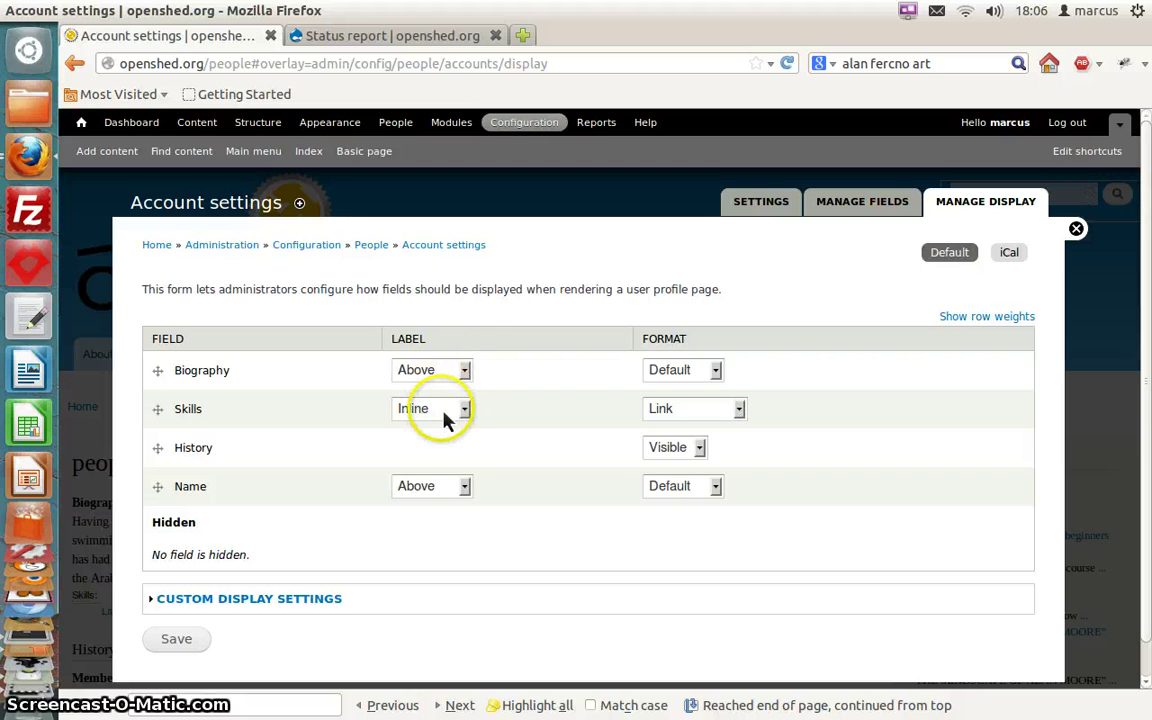
pyautogui.click(697, 410)
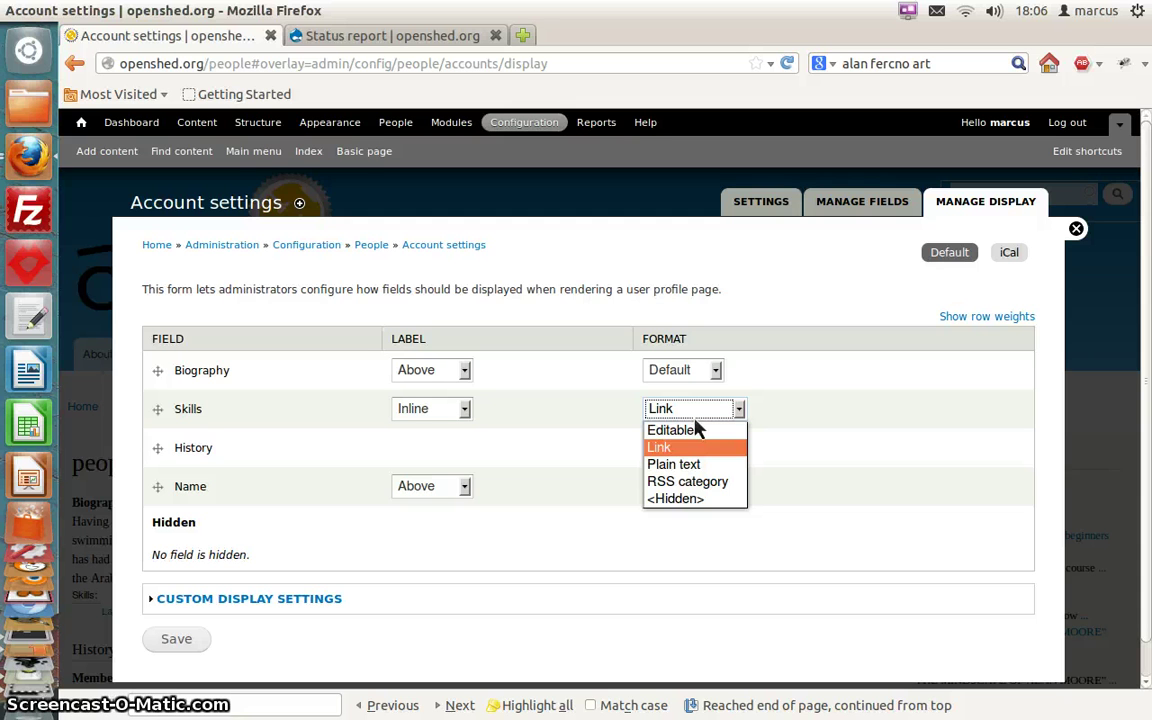
pyautogui.click(698, 420)
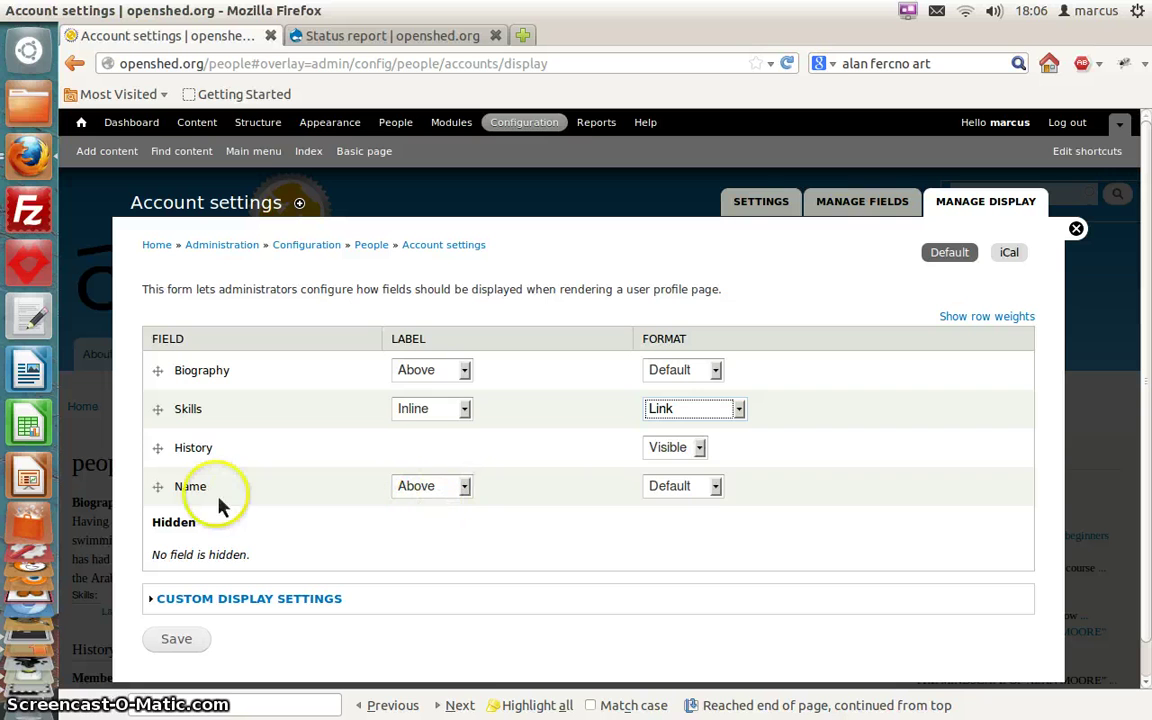
pyautogui.moveTo(158, 487); pyautogui.dragTo(150, 372)
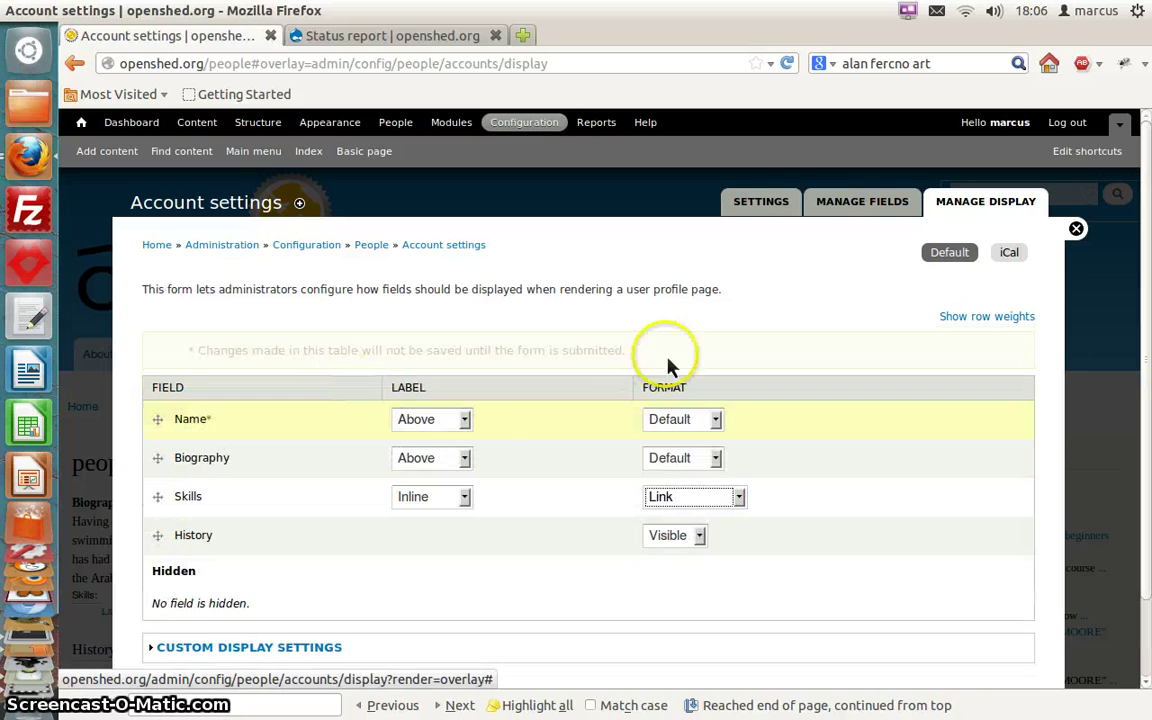
pyautogui.click(464, 422)
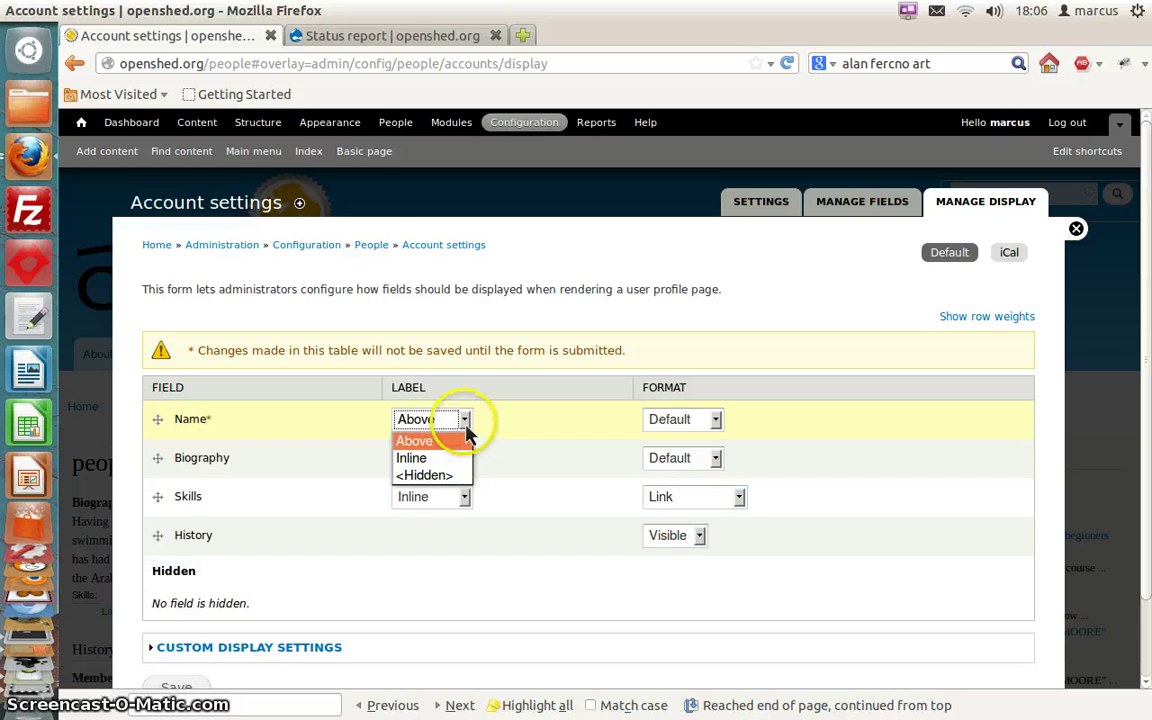
pyautogui.click(440, 476)
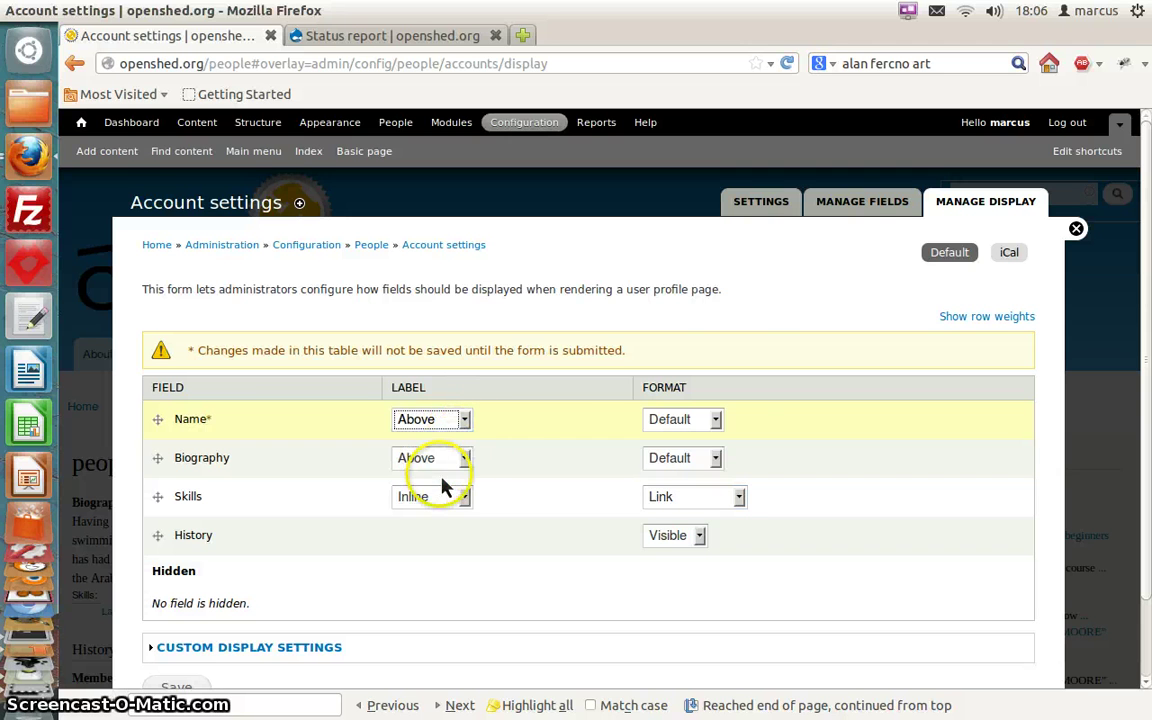
pyautogui.click(715, 421)
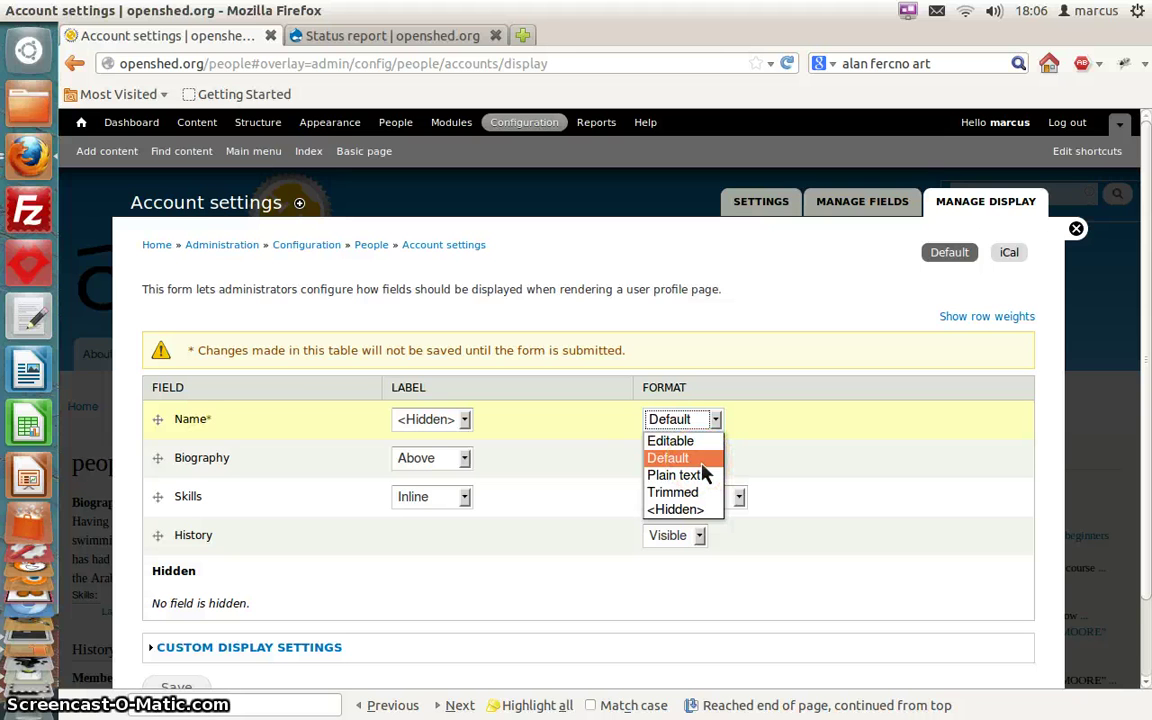
pyautogui.click(706, 476)
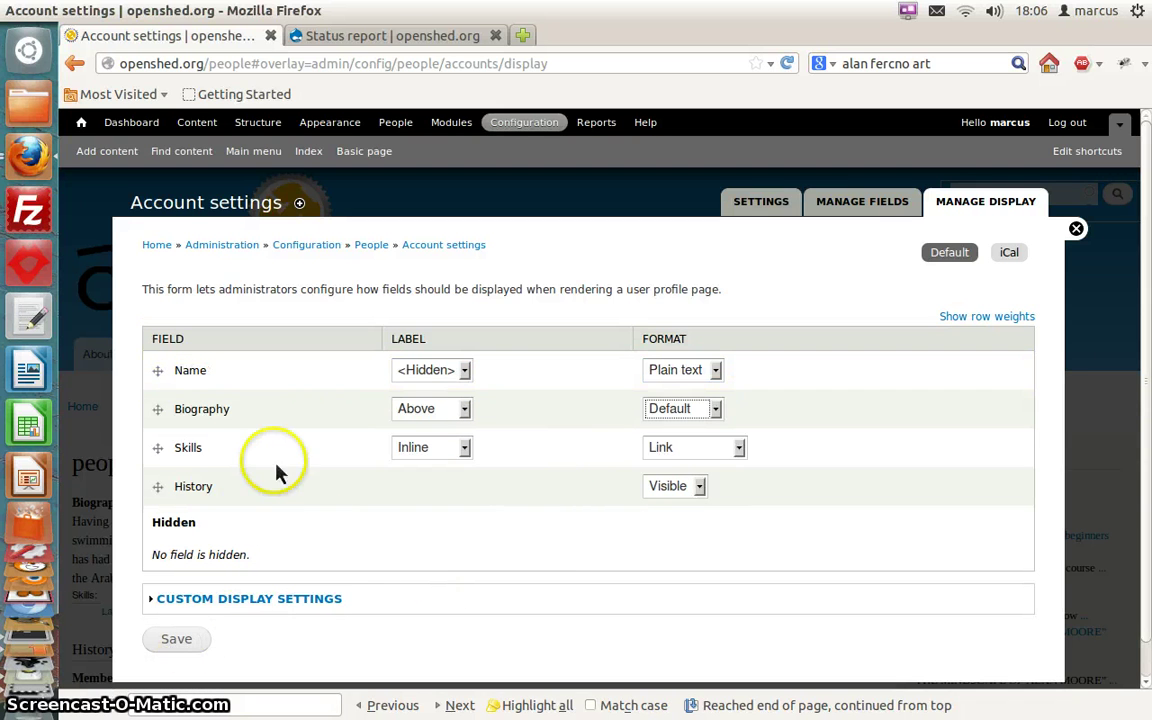
# Drag History into the hidden area and save the profile display settings
pyautogui.click(162, 506)
pyautogui.moveTo(163, 508); pyautogui.dragTo(147, 518)
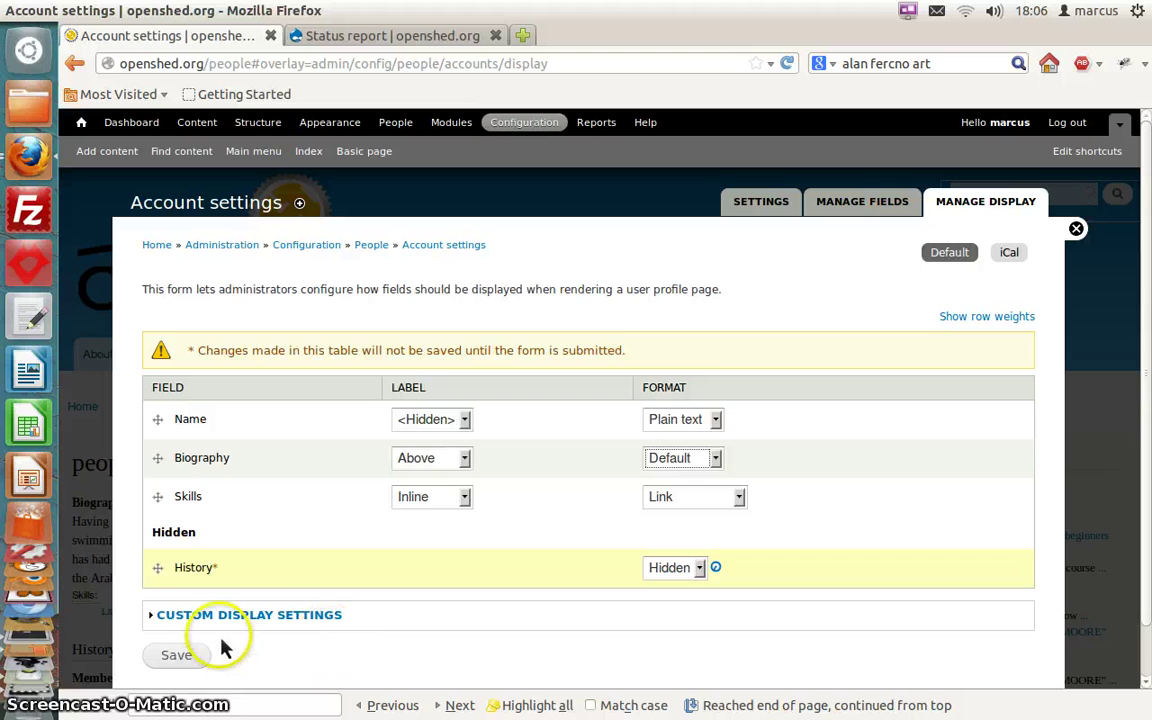
pyautogui.click(182, 655)
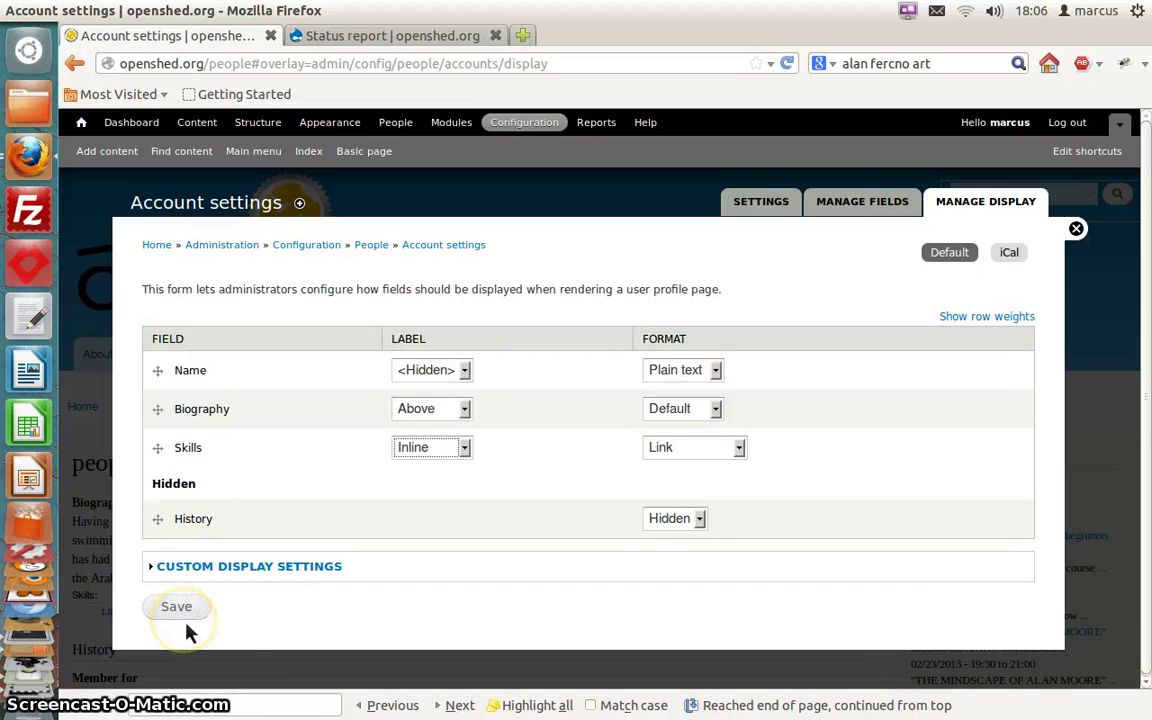
pyautogui.click(167, 624)
pyautogui.click(180, 612)
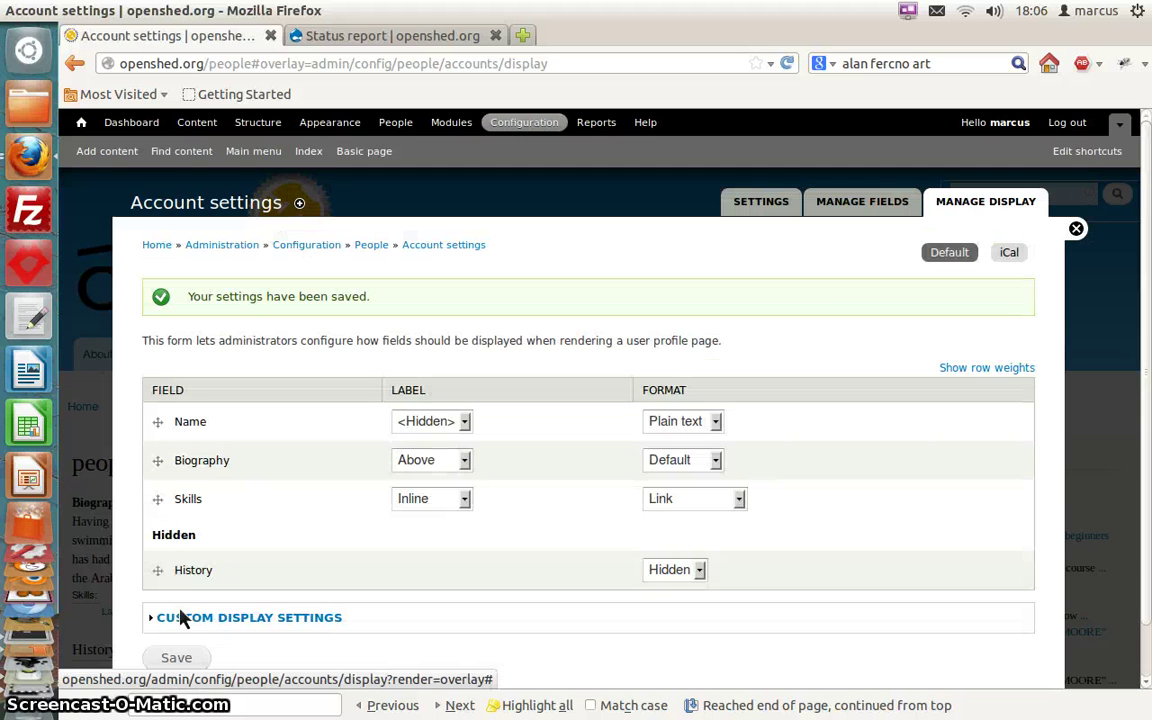
# Close account settings and open the profile of the user with the photo on the people page
pyautogui.click(1077, 229)
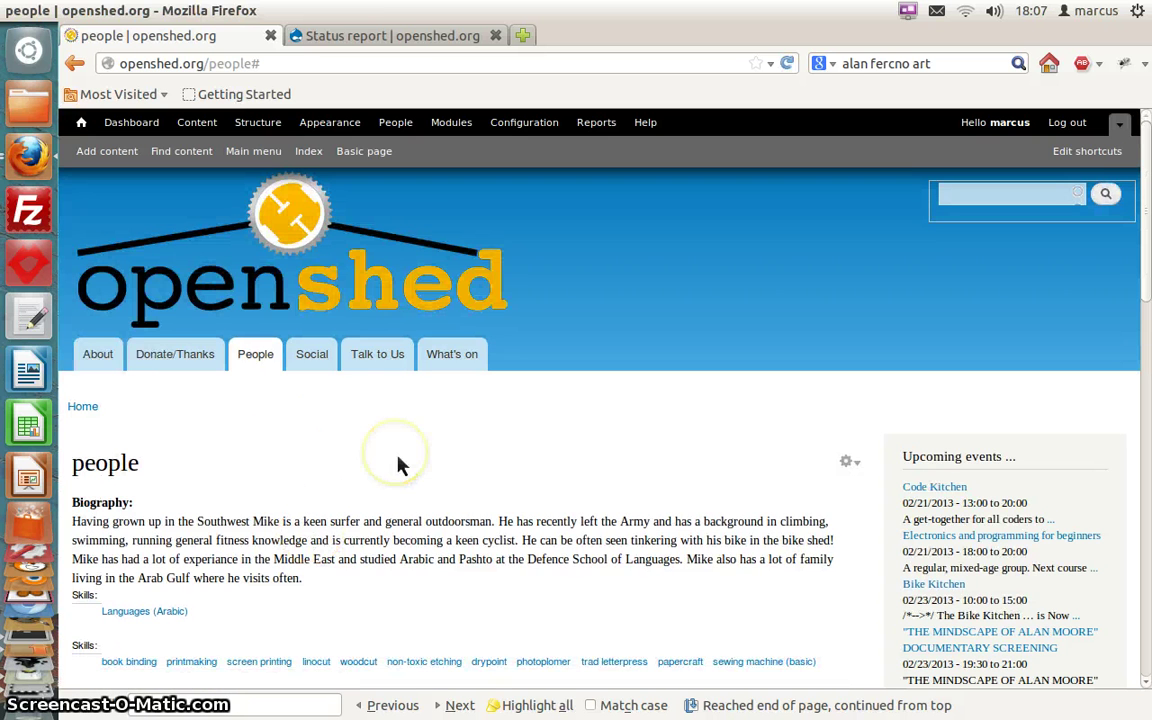
pyautogui.scroll(-3, 397, 465)
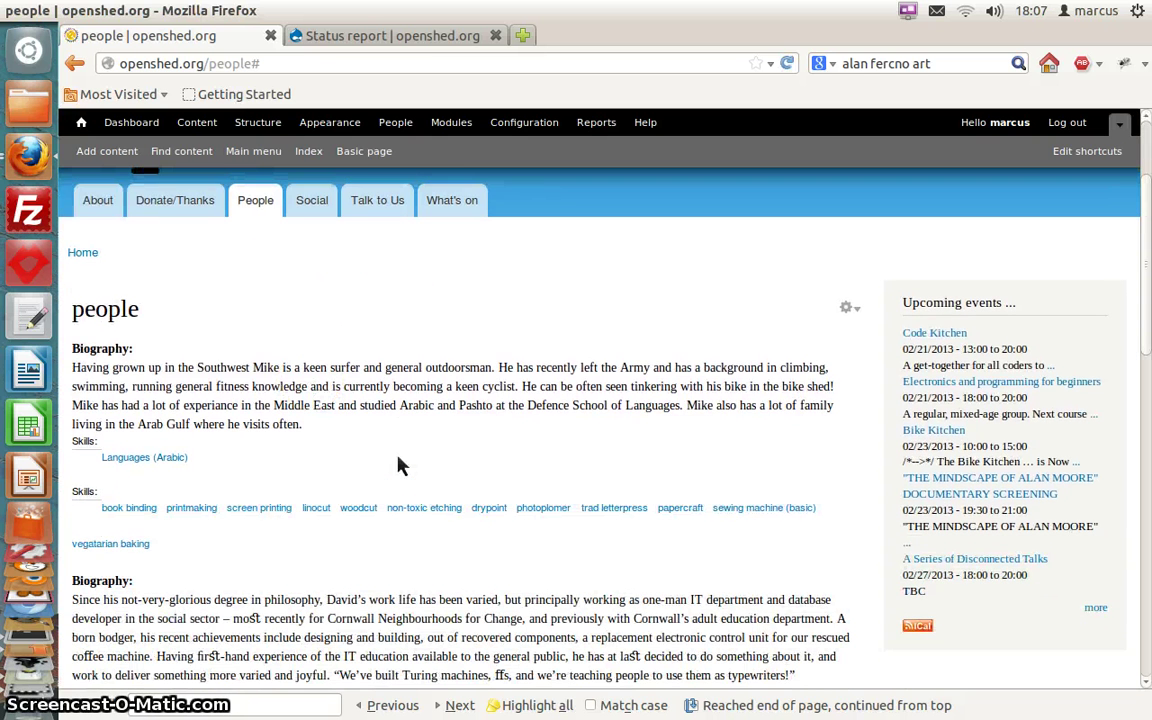
pyautogui.scroll(-3, 397, 465)
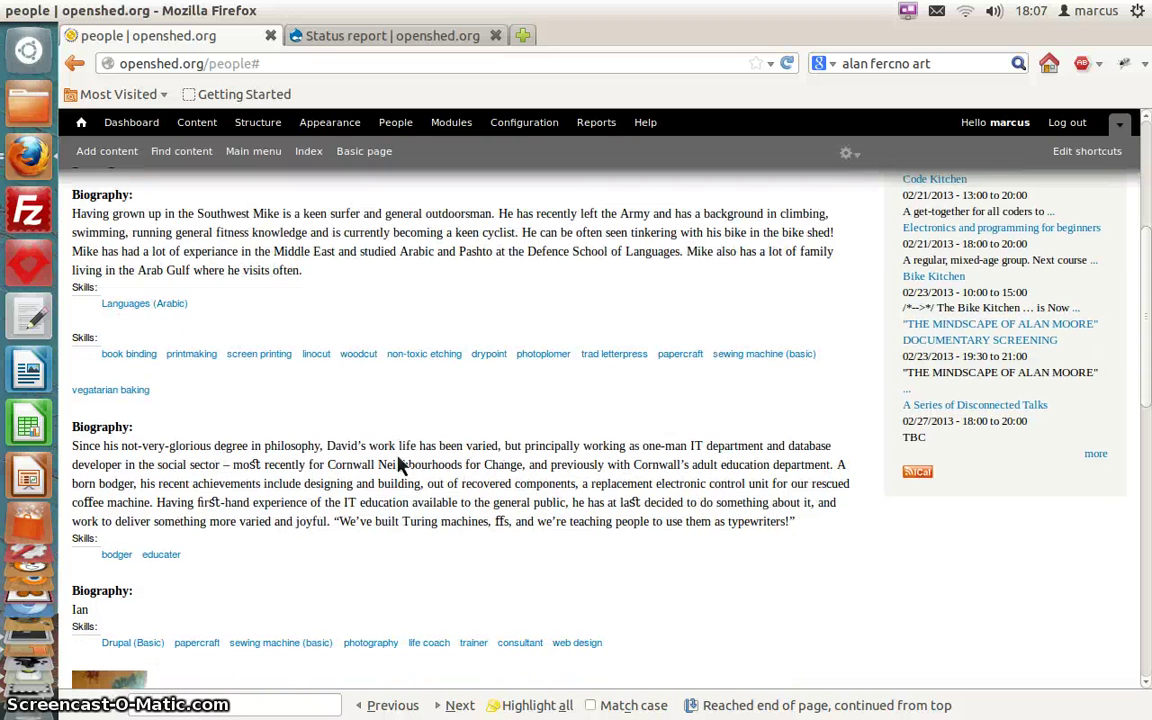
pyautogui.scroll(-4, 397, 465)
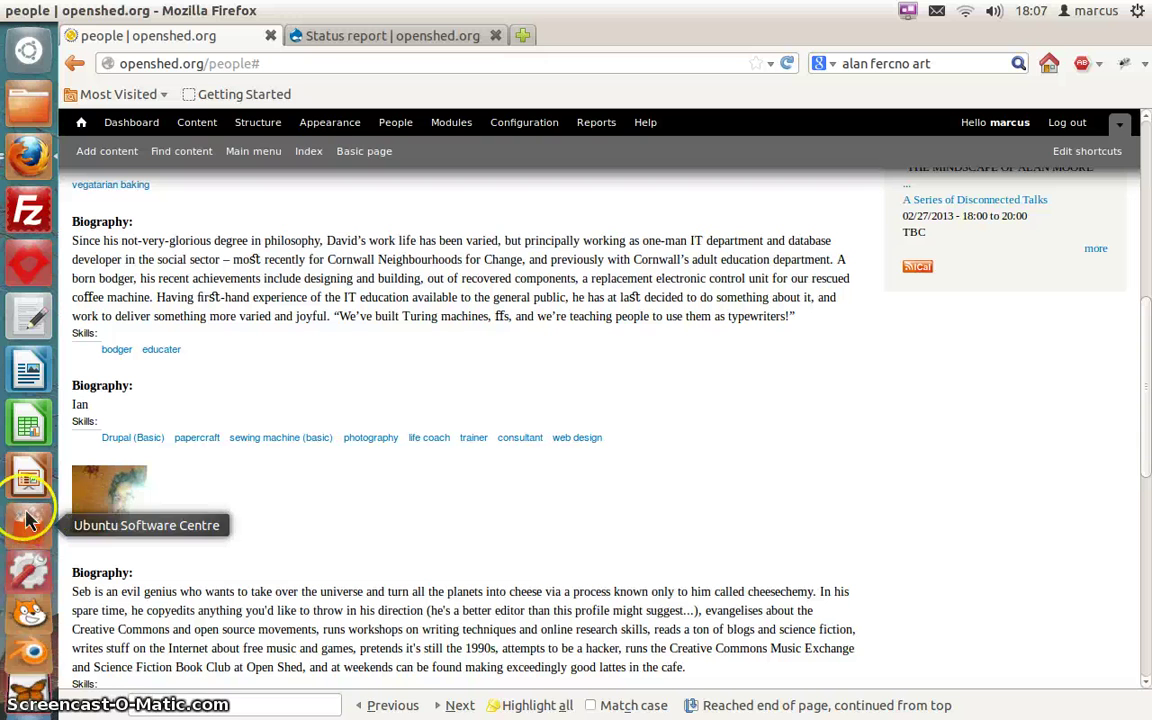
pyautogui.click(112, 519)
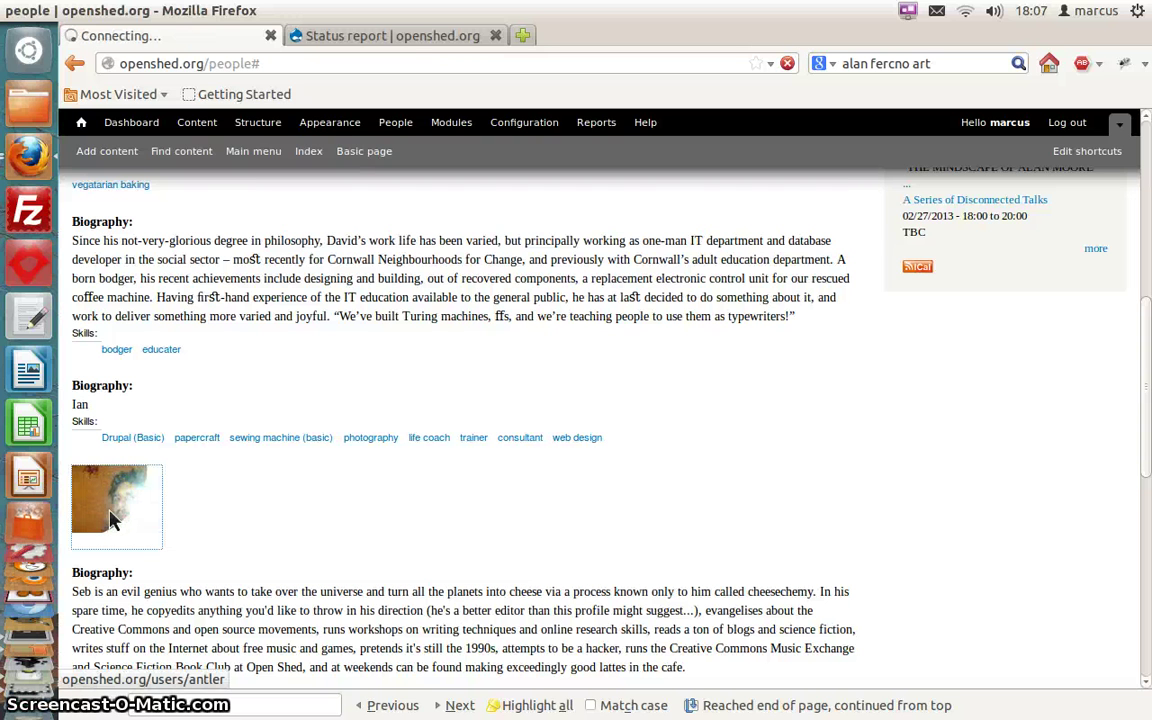
pyautogui.click(251, 522)
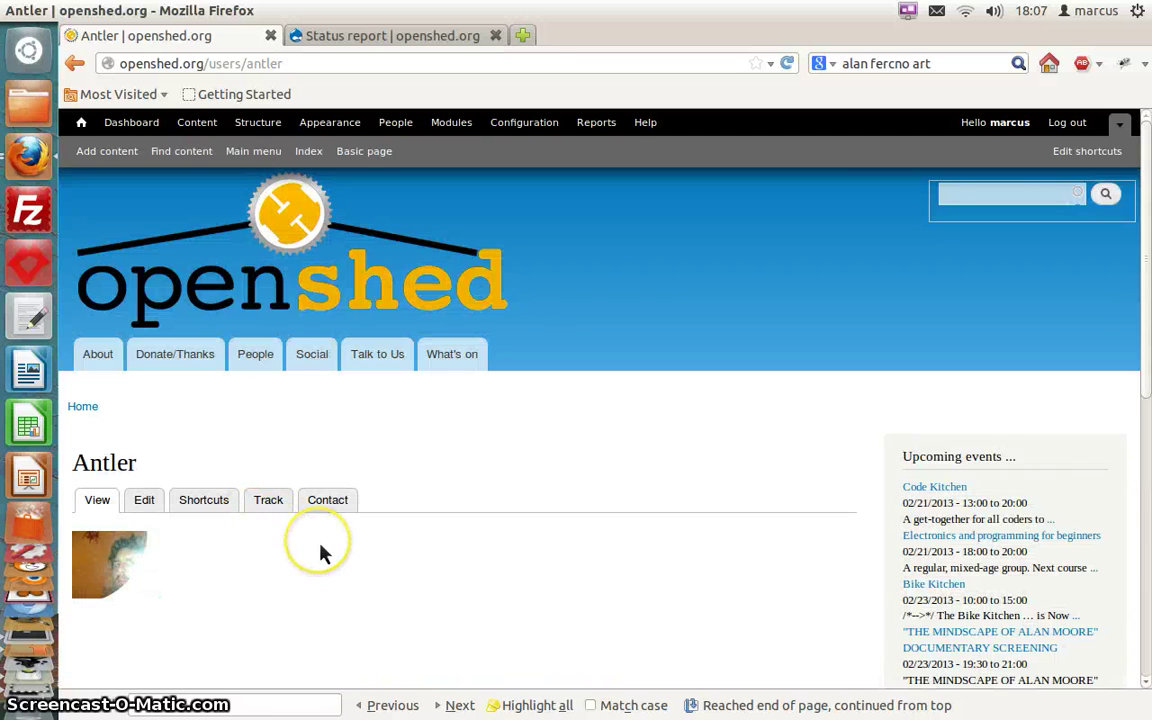
pyautogui.scroll(-4, 322, 553)
pyautogui.scroll(-4, 320, 553)
pyautogui.scroll(8, 320, 553)
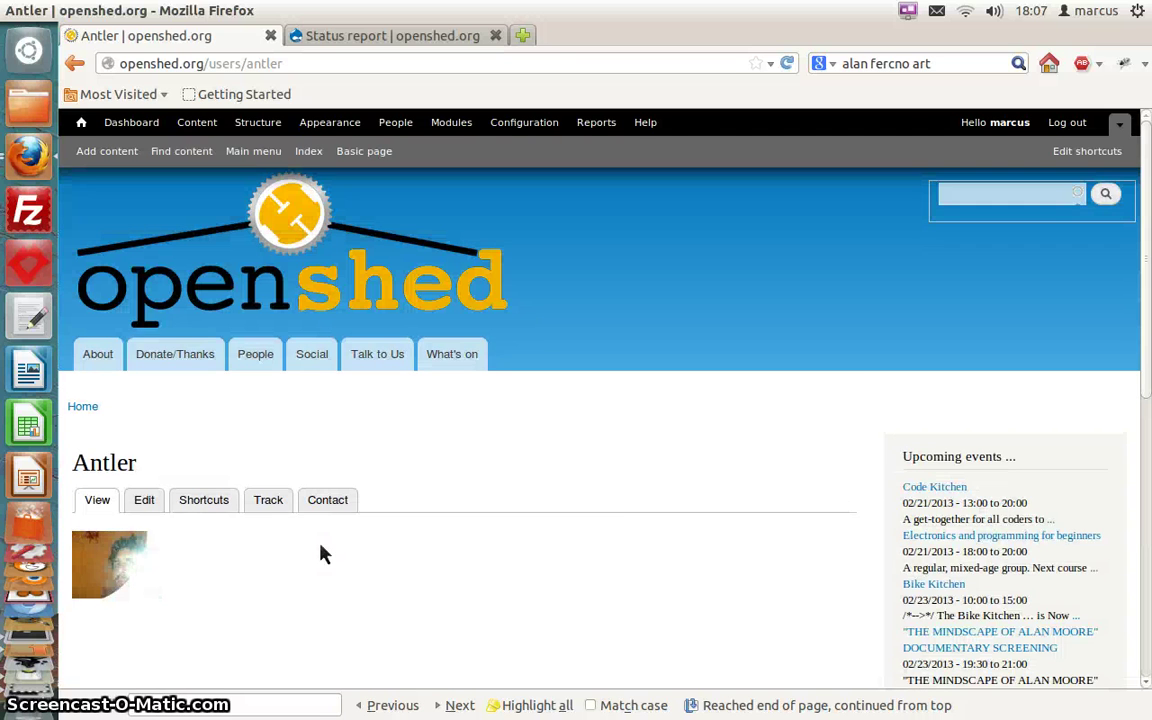
# Edit the account, copy the username into the empty required Name field, and save
pyautogui.click(144, 502)
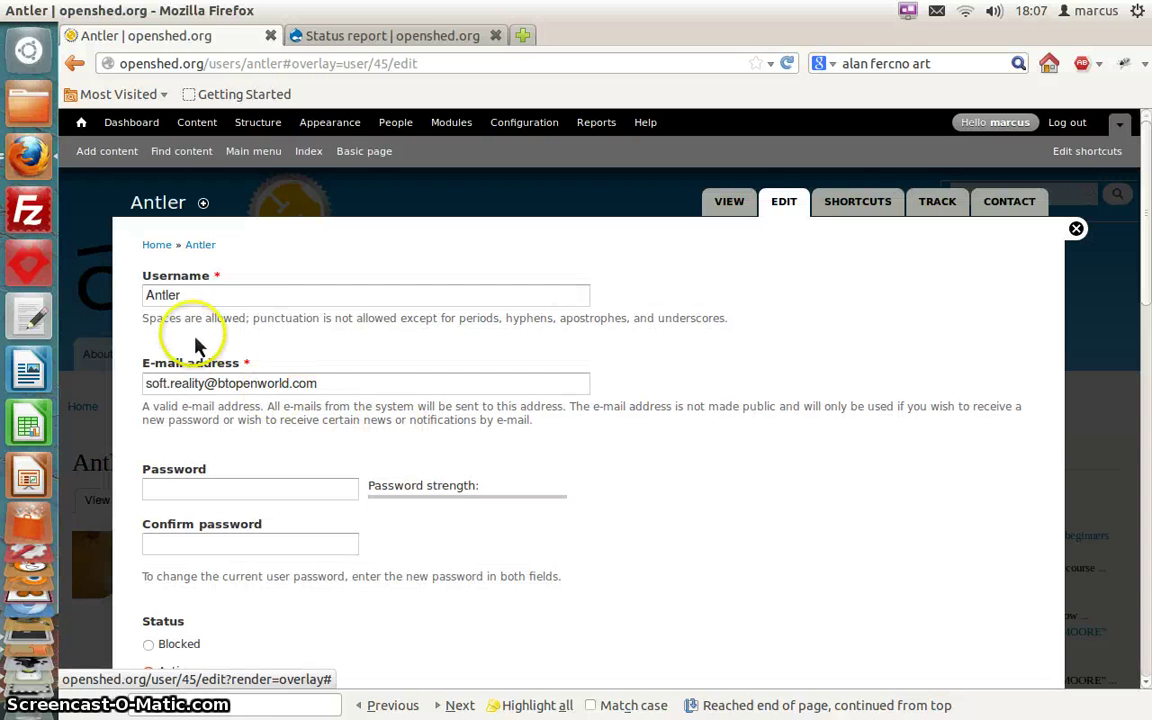
pyautogui.doubleClick(162, 296)
pyautogui.hotkey('ctrl', 'c')
pyautogui.rightClick(164, 299)
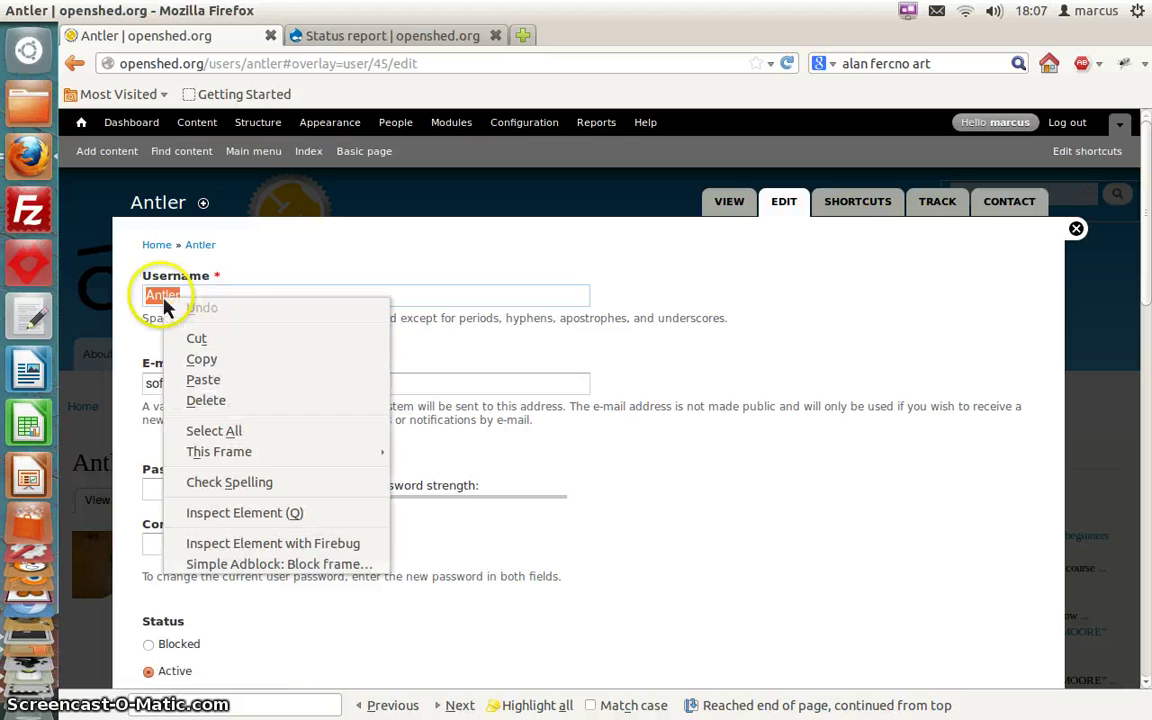
pyautogui.click(232, 362)
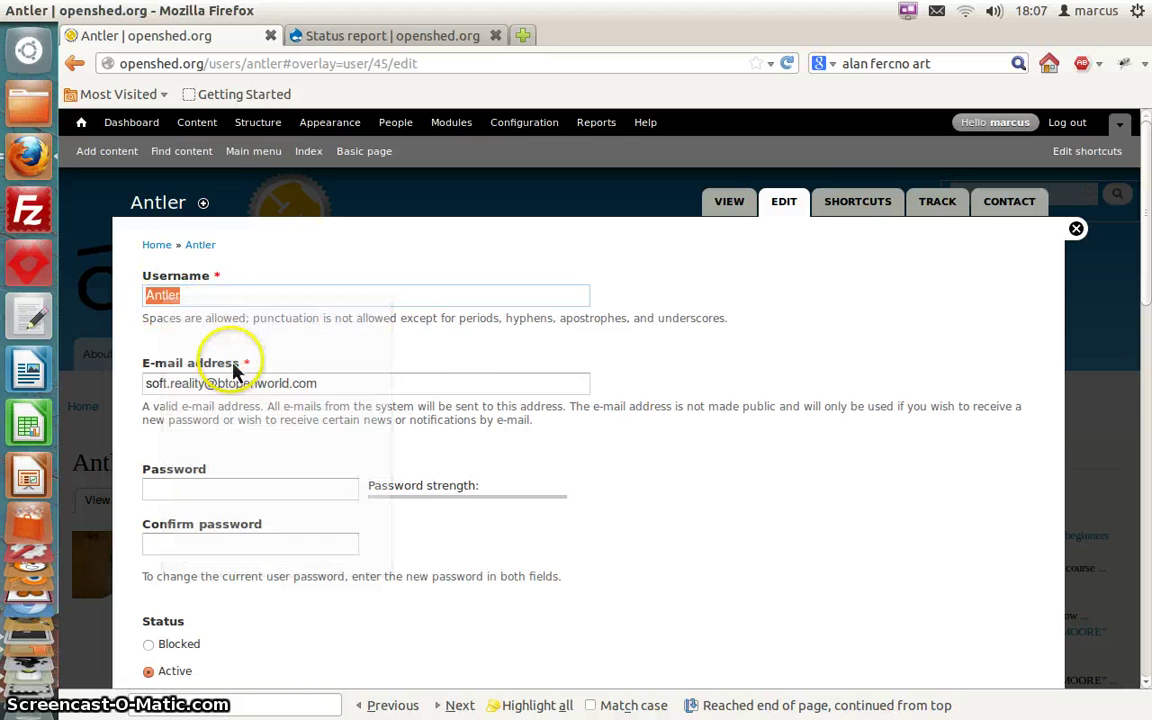
pyautogui.scroll(-6, 296, 373)
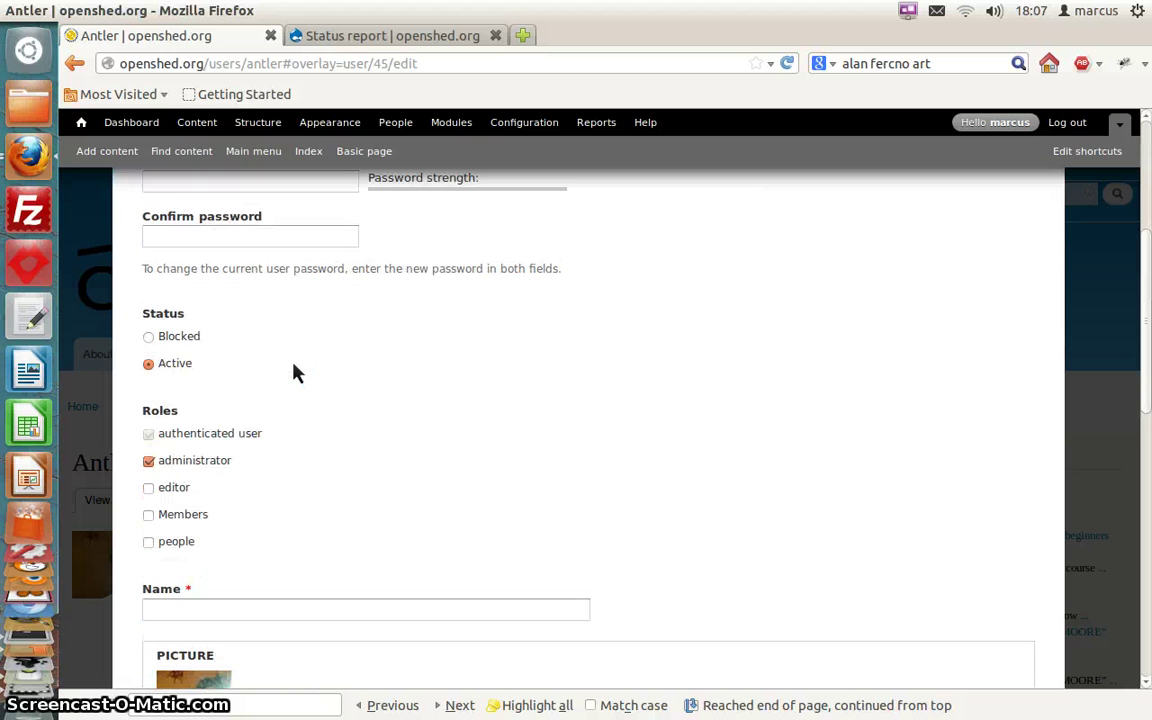
pyautogui.click(255, 560)
pyautogui.rightClick(245, 560)
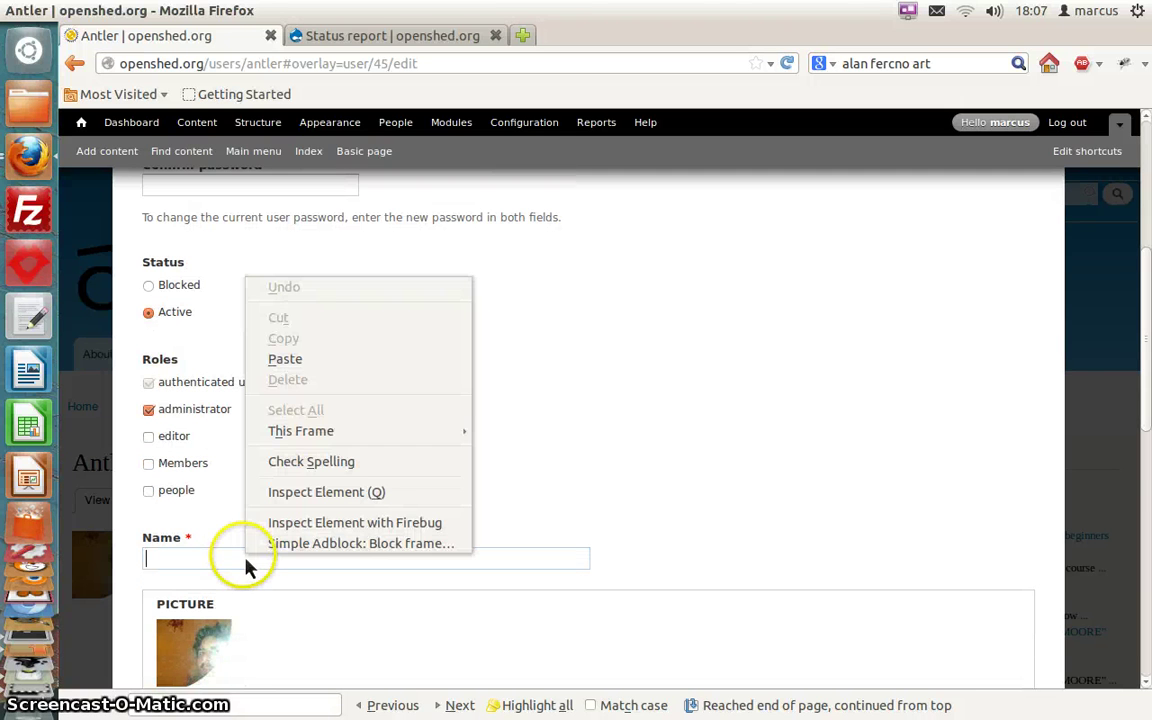
pyautogui.click(288, 368)
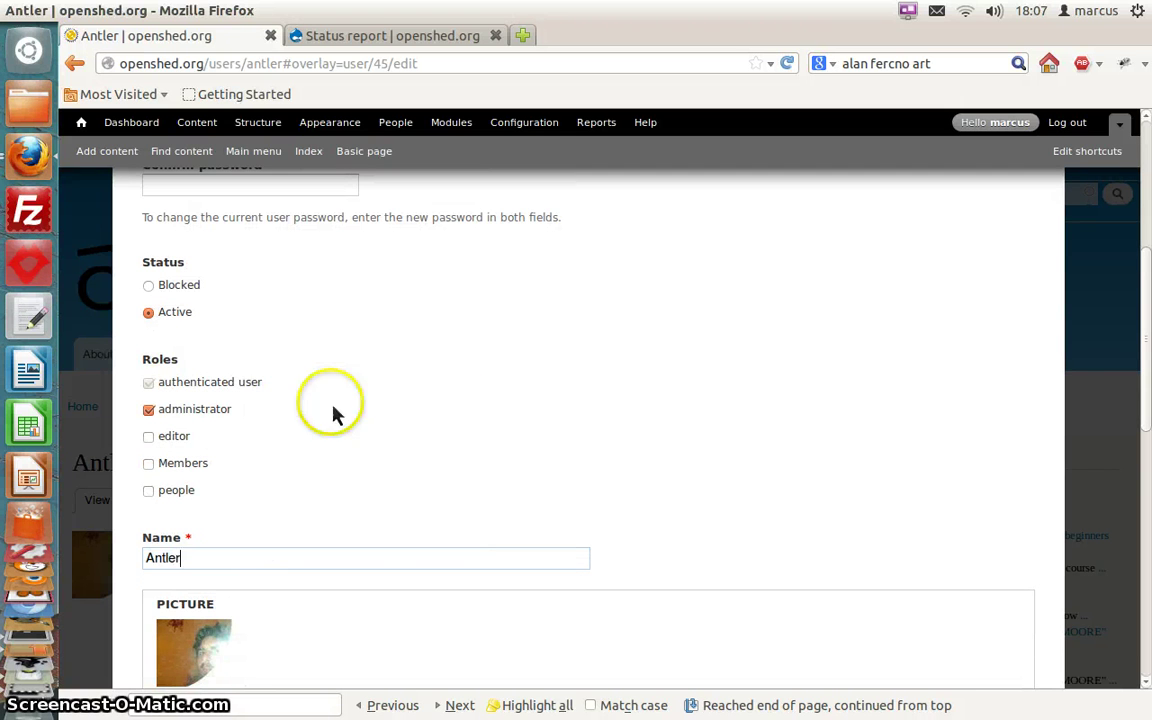
pyautogui.scroll(-10, 404, 514)
pyautogui.scroll(-1, 404, 517)
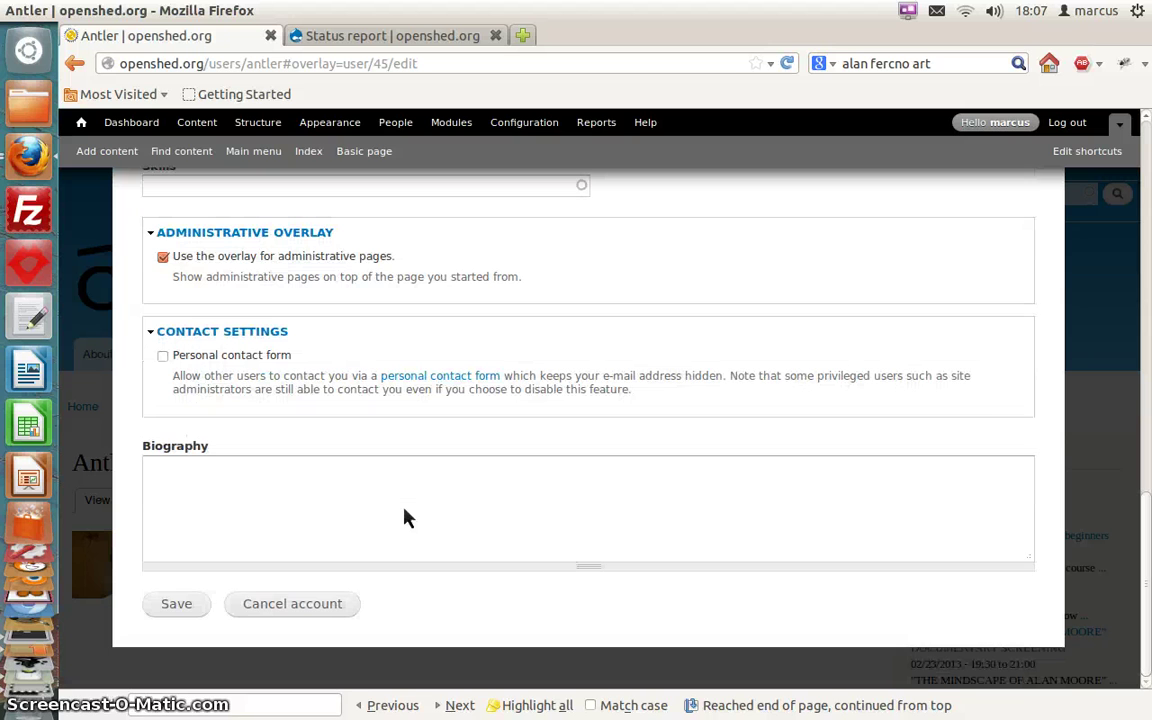
pyautogui.click(189, 608)
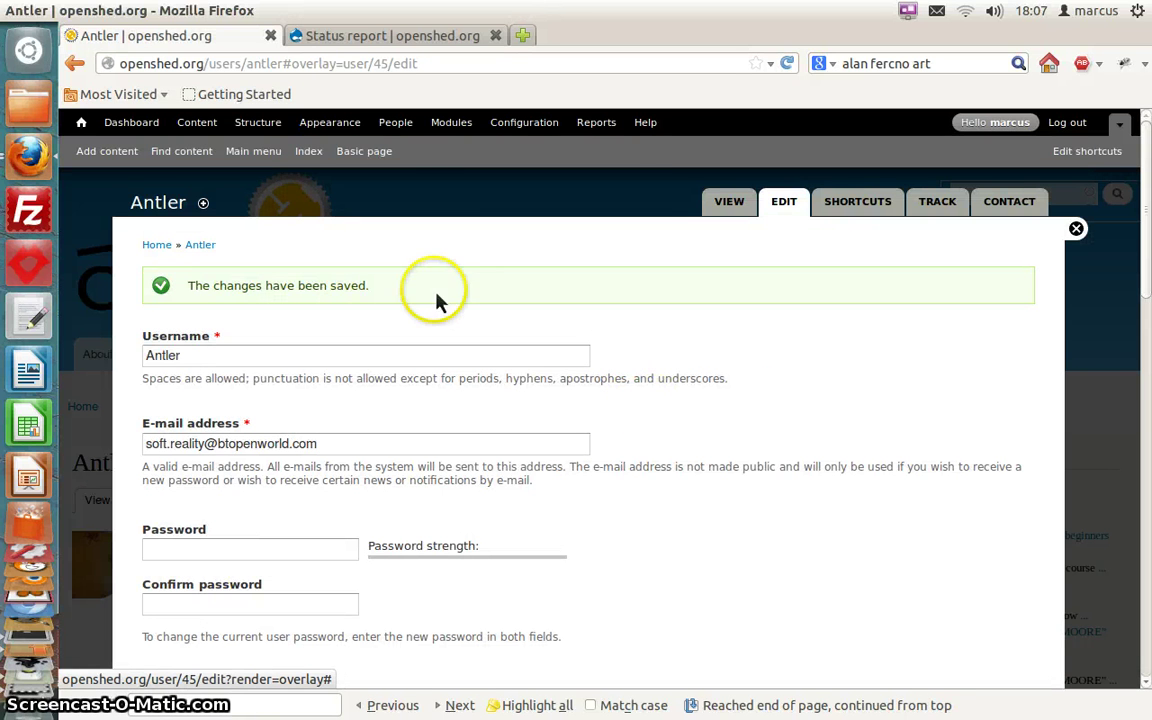
# Go from the profile view back to People and check the member's name under their photo
pyautogui.click(726, 216)
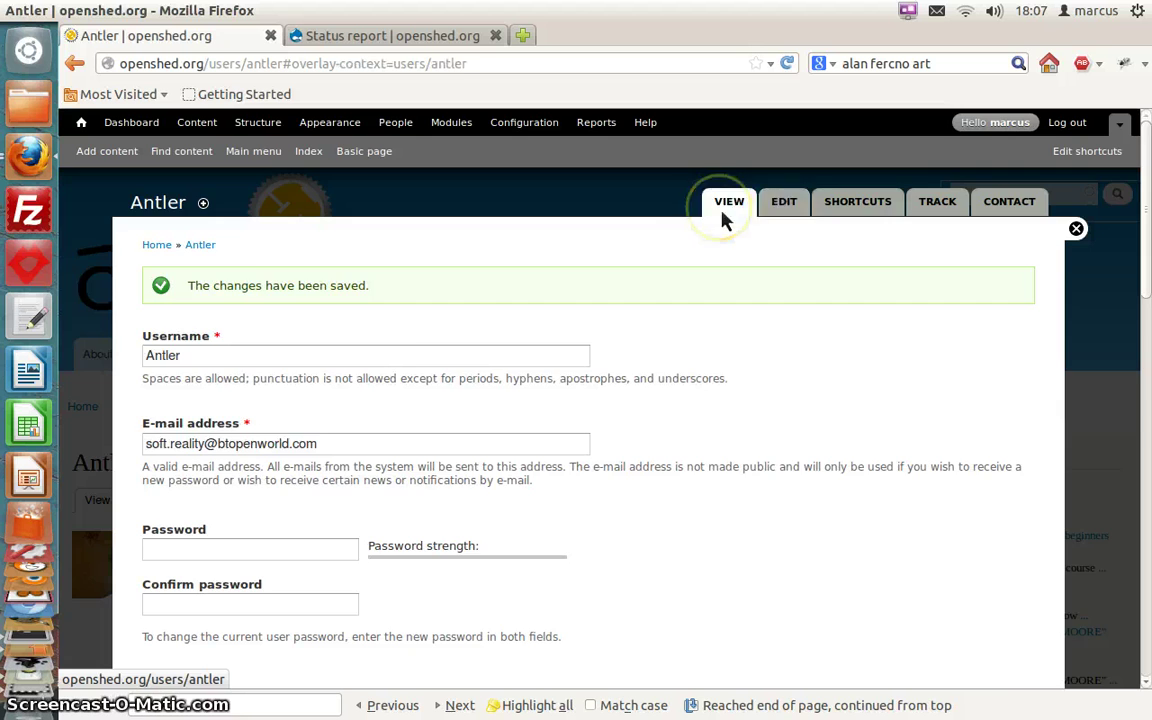
pyautogui.scroll(-2, 463, 432)
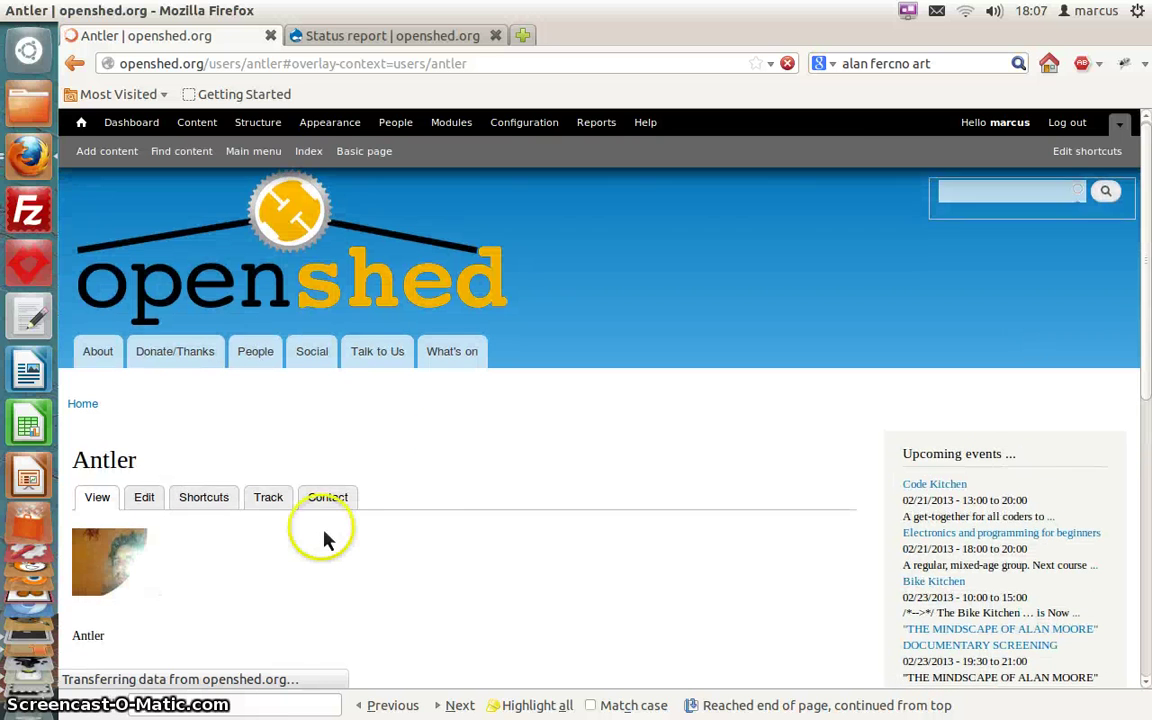
pyautogui.scroll(-1, 322, 532)
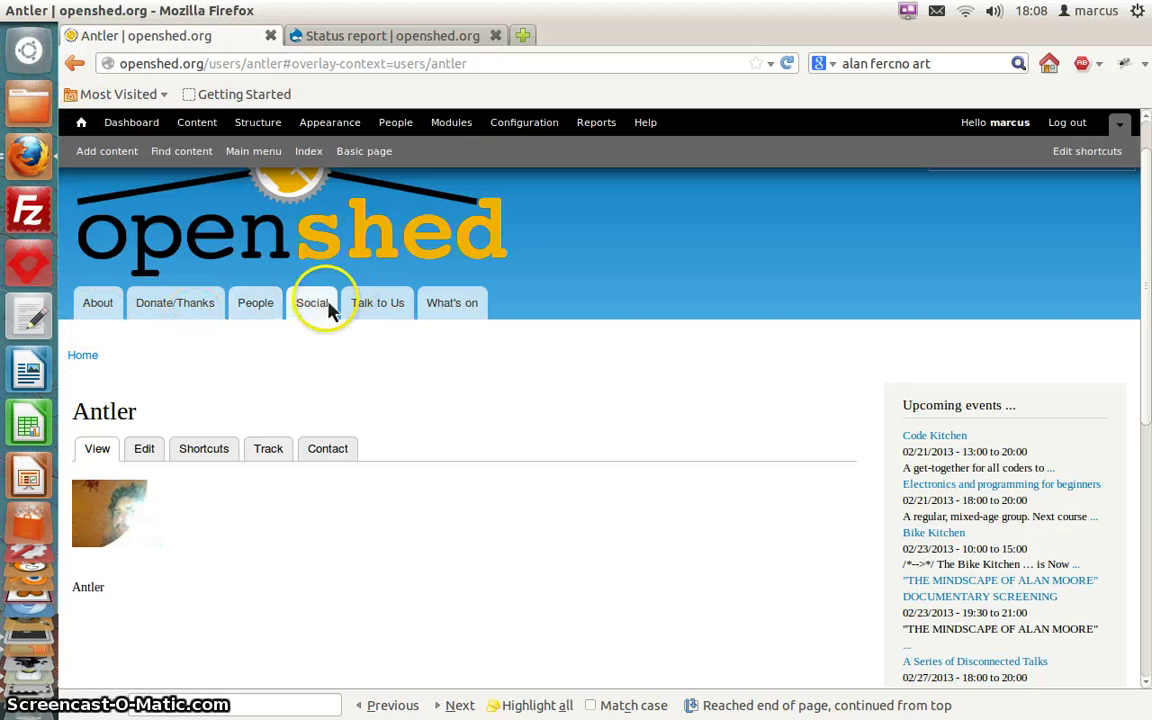
pyautogui.click(268, 310)
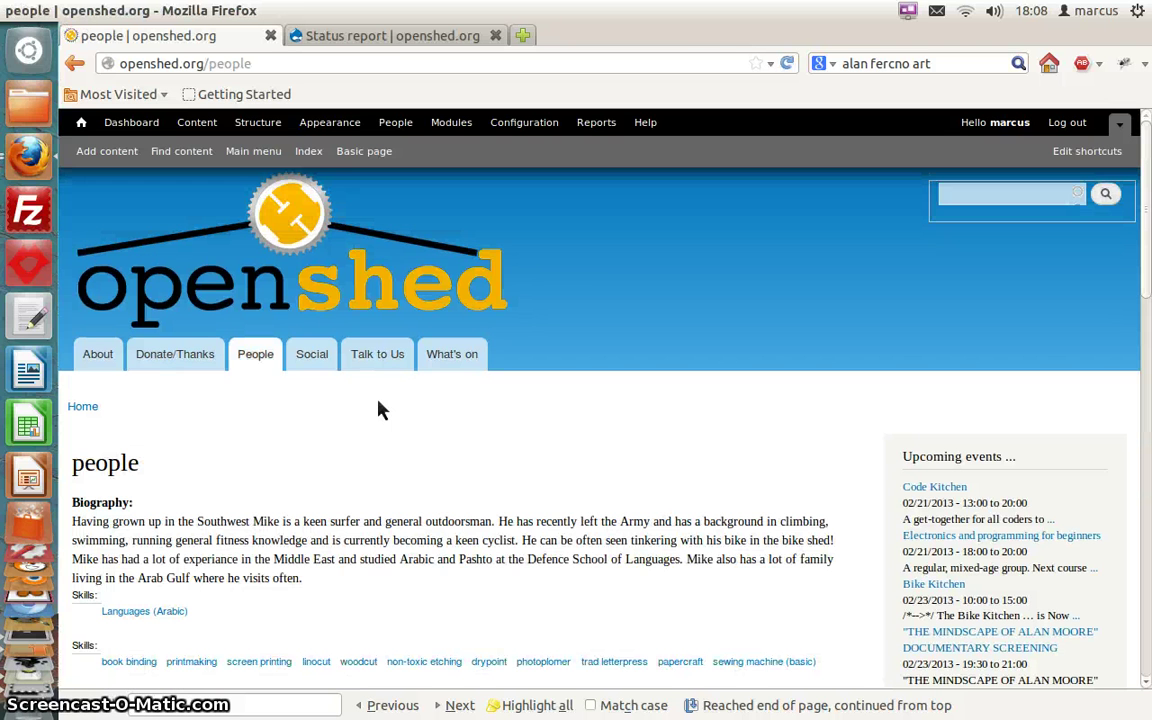
pyautogui.scroll(-8, 236, 445)
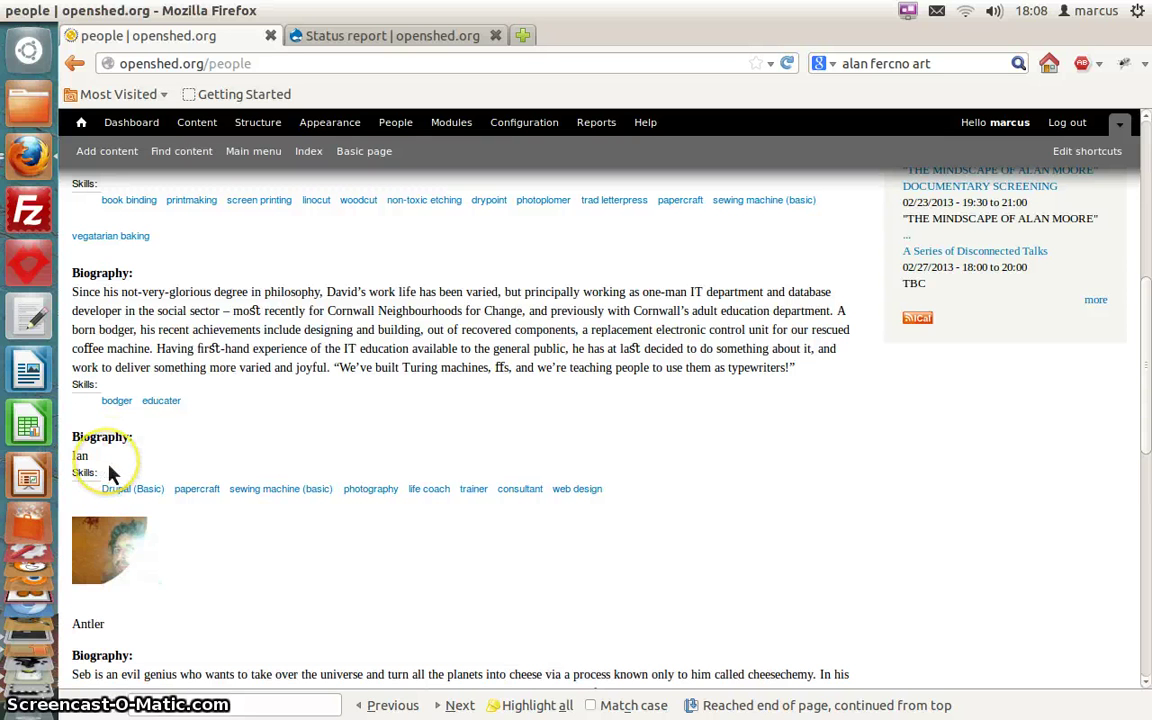
pyautogui.scroll(-5, 110, 474)
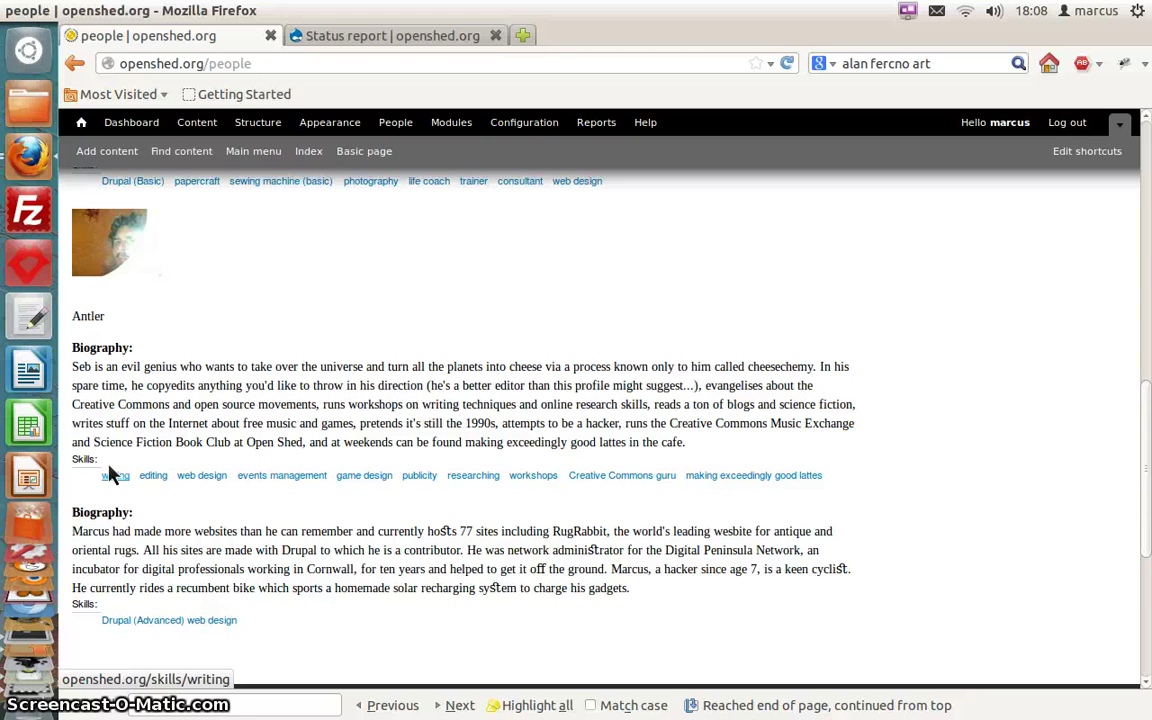
pyautogui.scroll(-1, 110, 474)
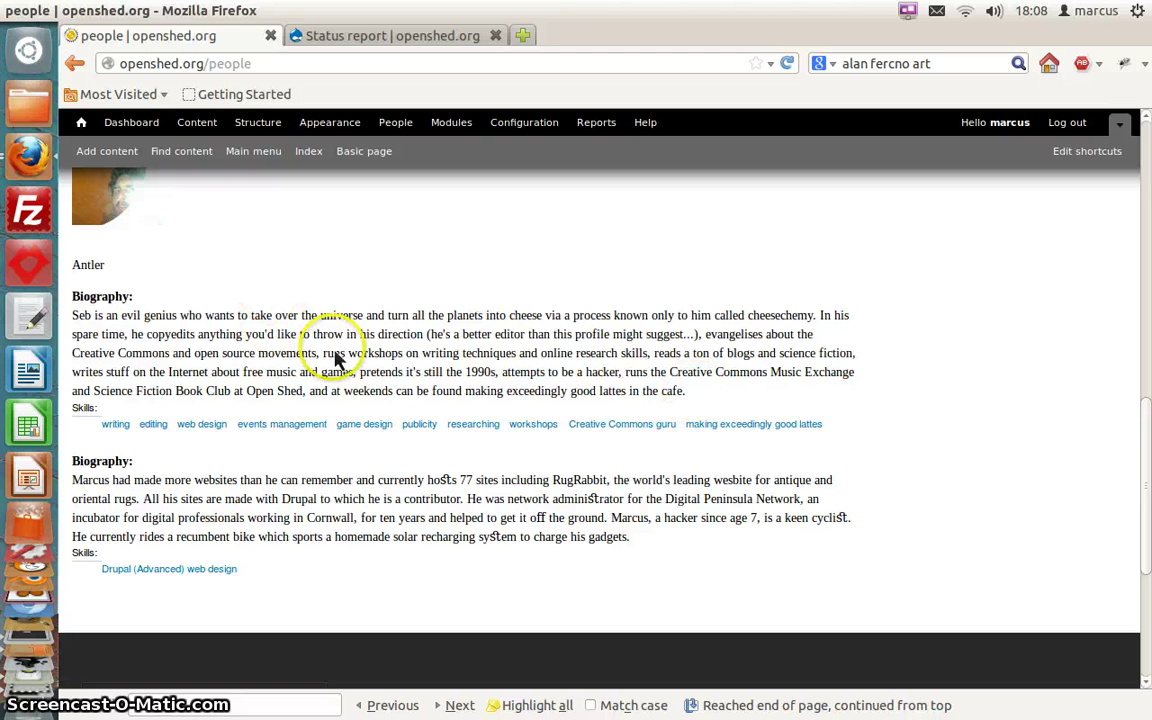
pyautogui.scroll(3, 343, 360)
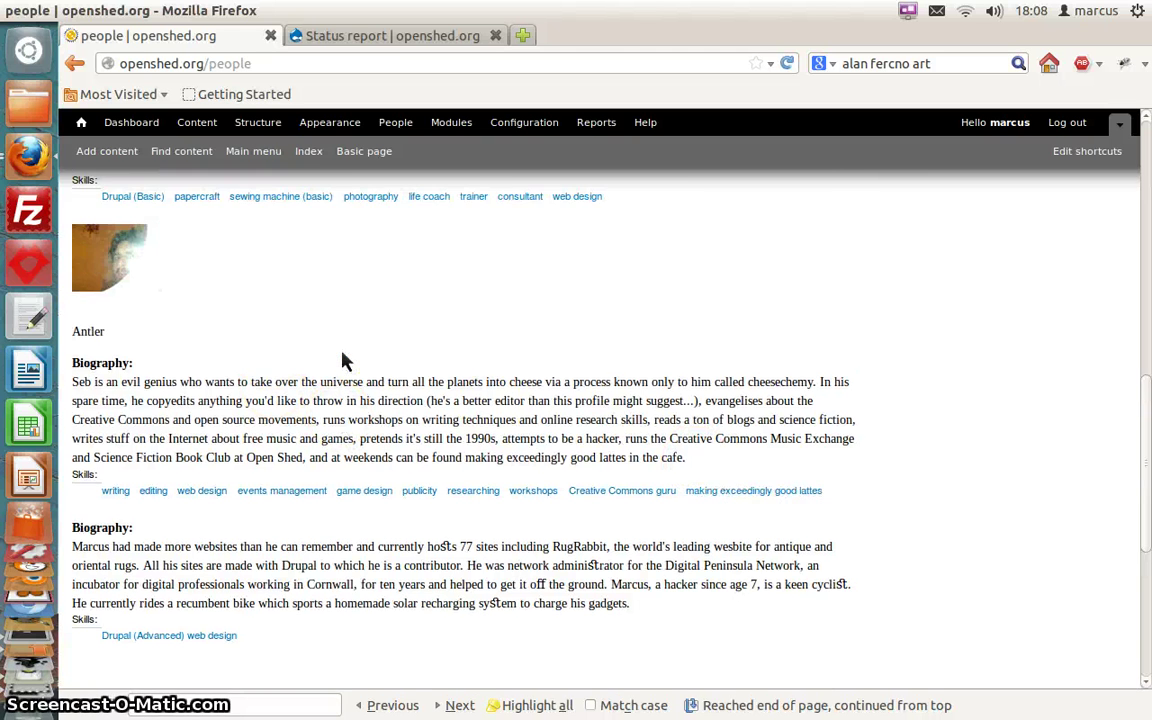
pyautogui.scroll(-4, 343, 360)
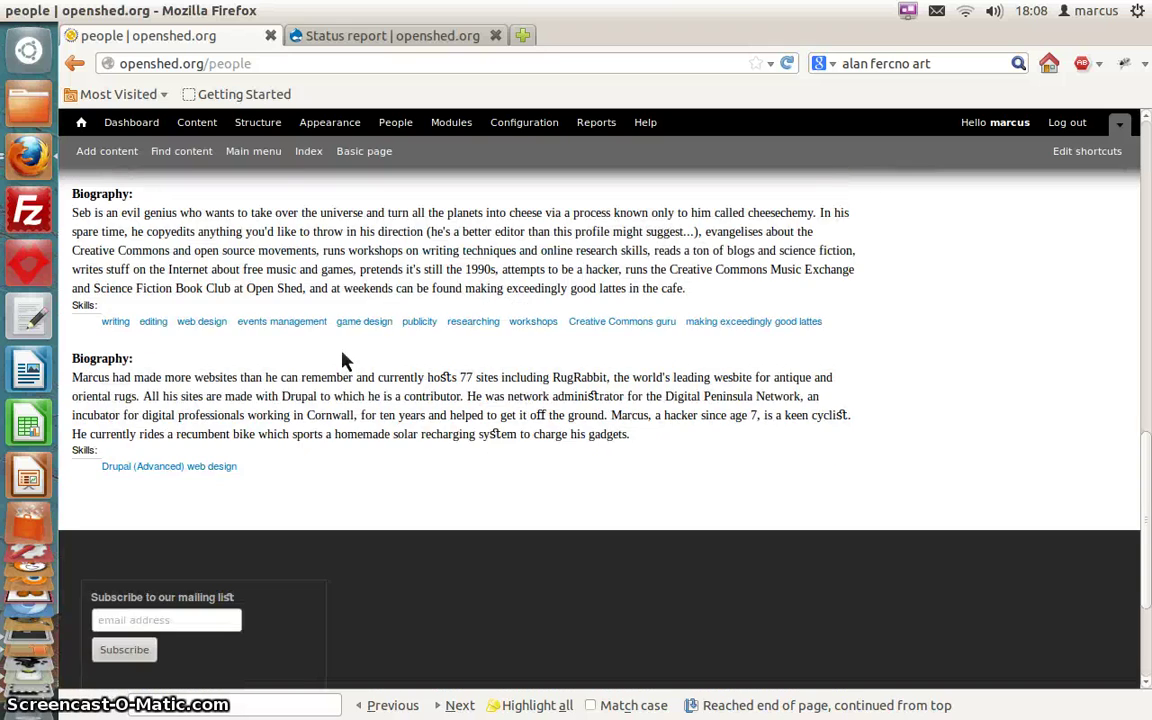
pyautogui.scroll(6, 343, 360)
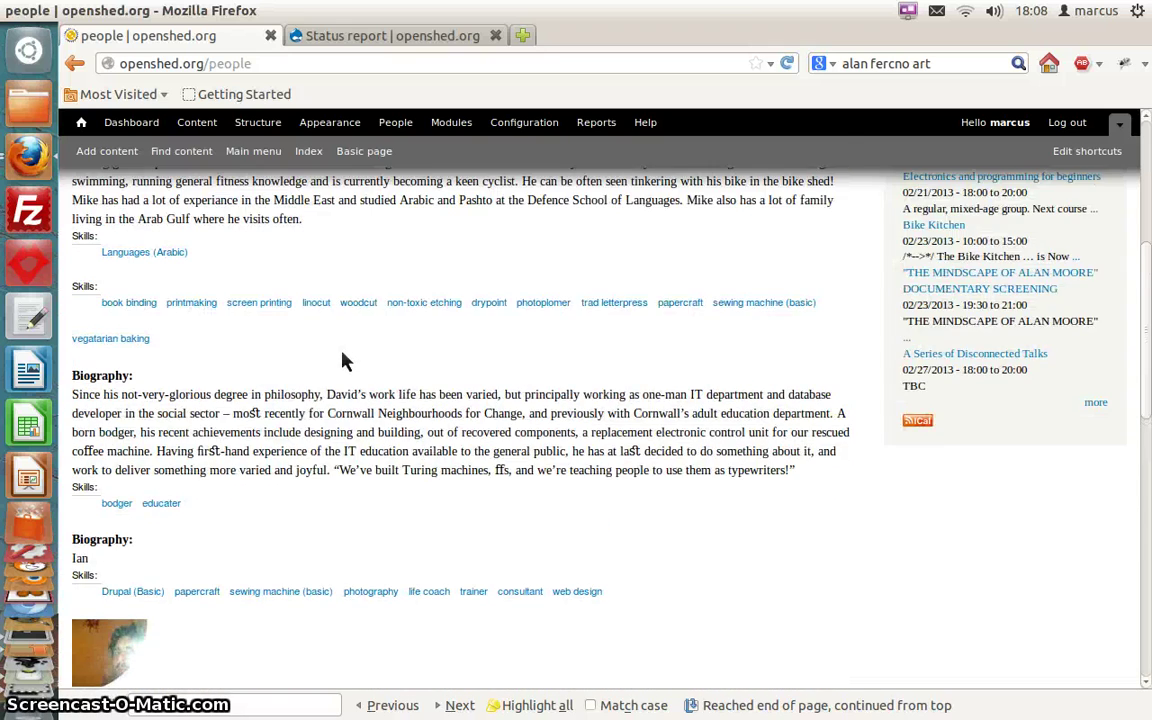
pyautogui.scroll(4, 343, 360)
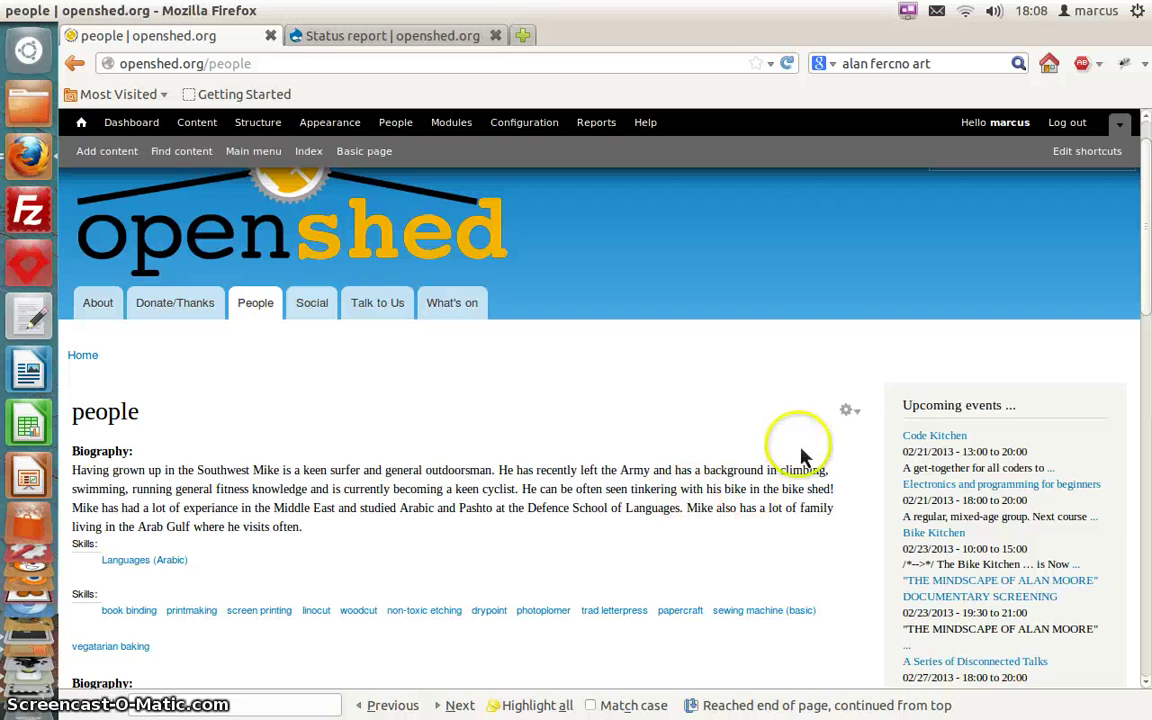
# Edit the people view and switch its row style to Fields for all displays, keeping default row options
pyautogui.click(828, 432)
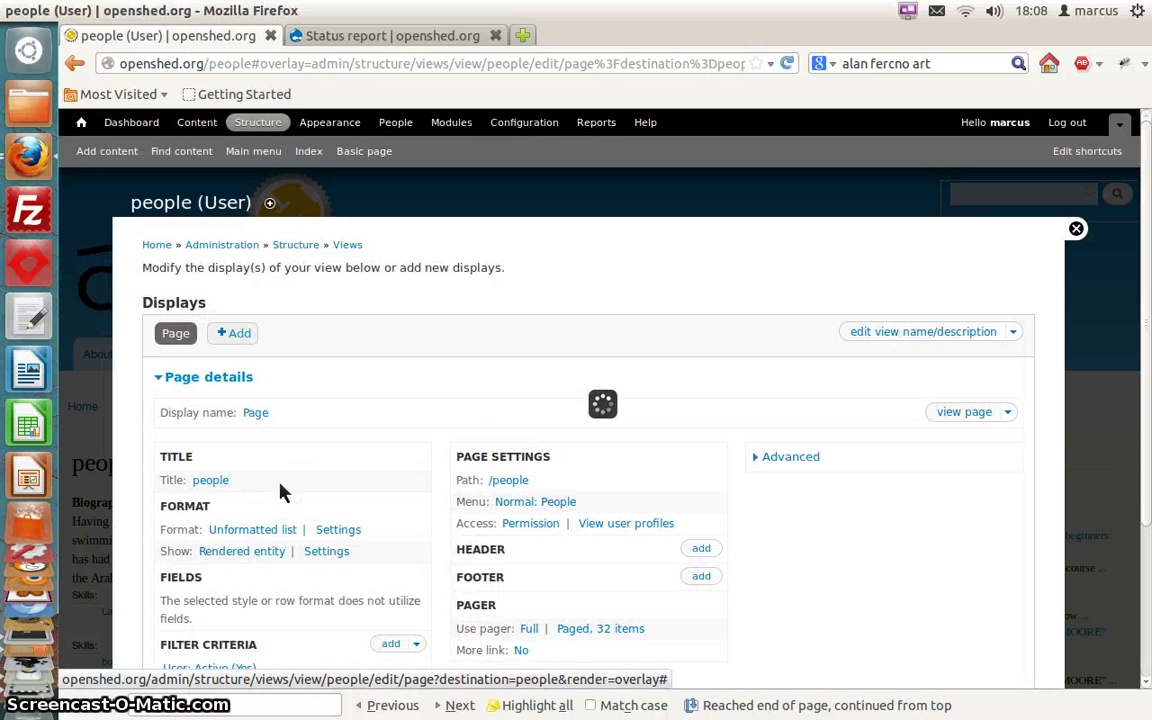
pyautogui.scroll(-1, 360, 485)
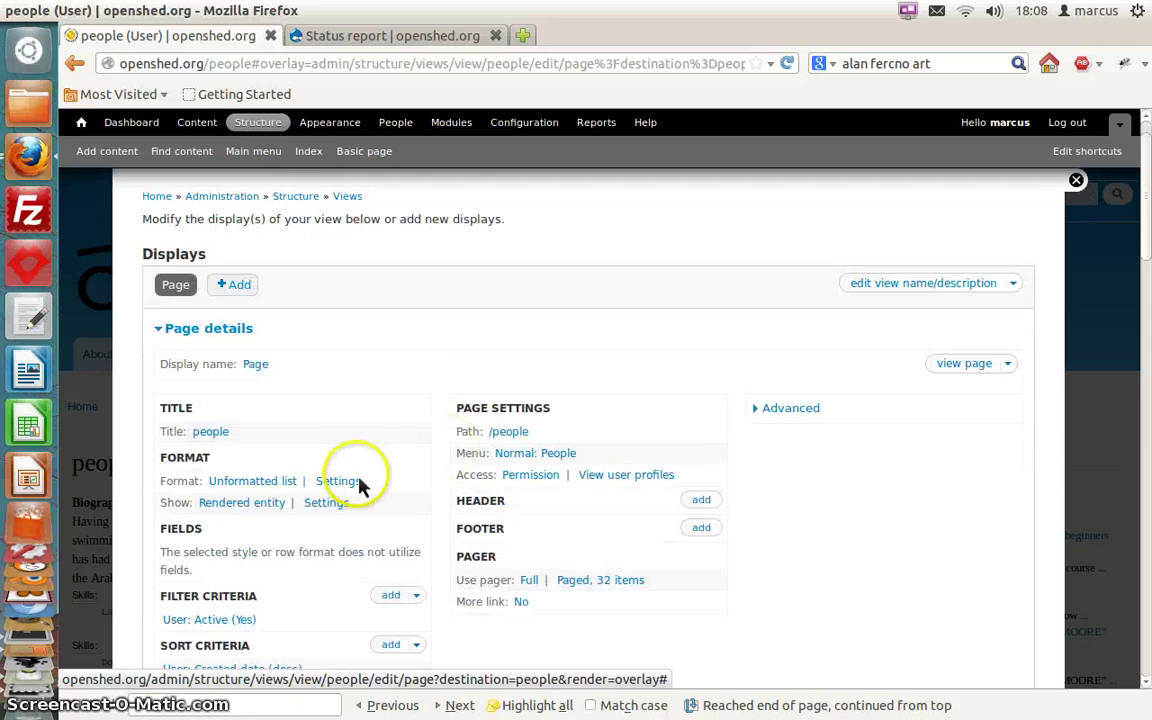
pyautogui.scroll(-1, 330, 485)
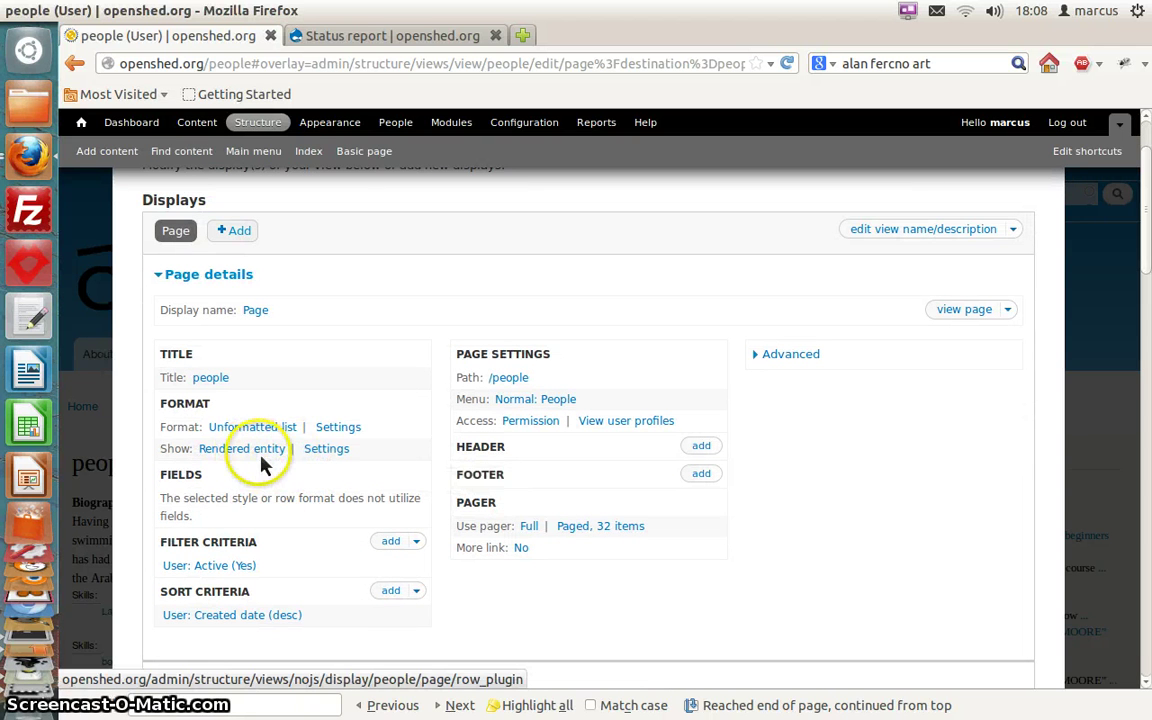
pyautogui.click(262, 452)
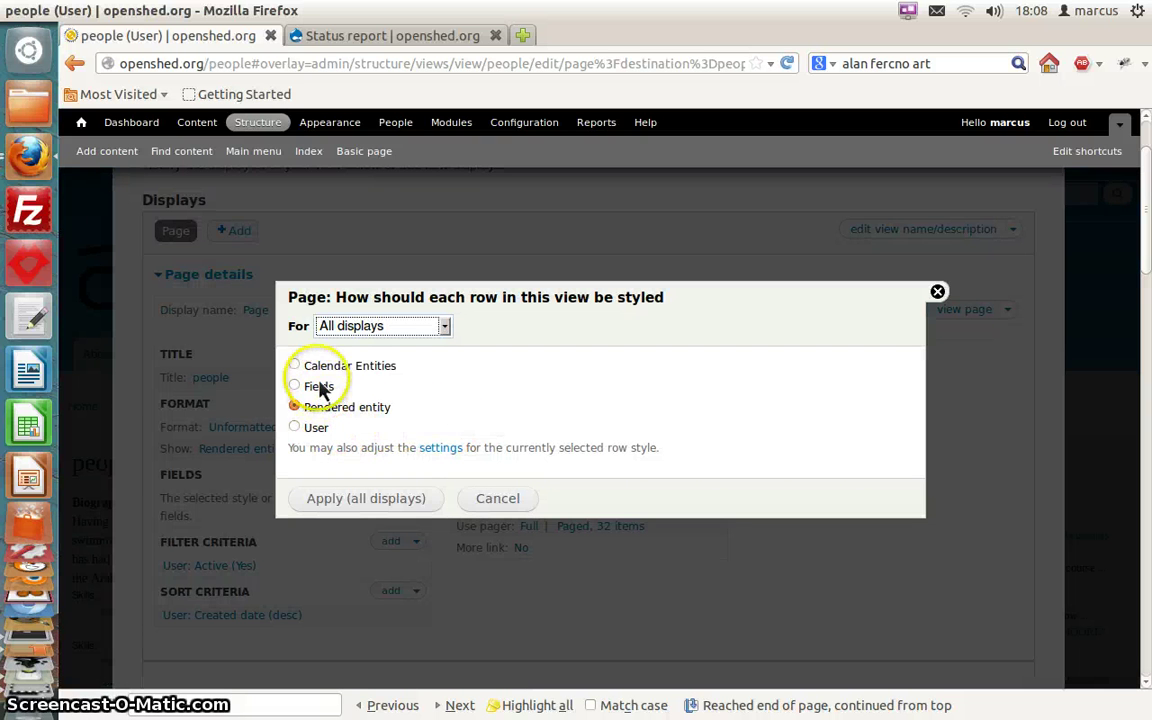
pyautogui.click(319, 388)
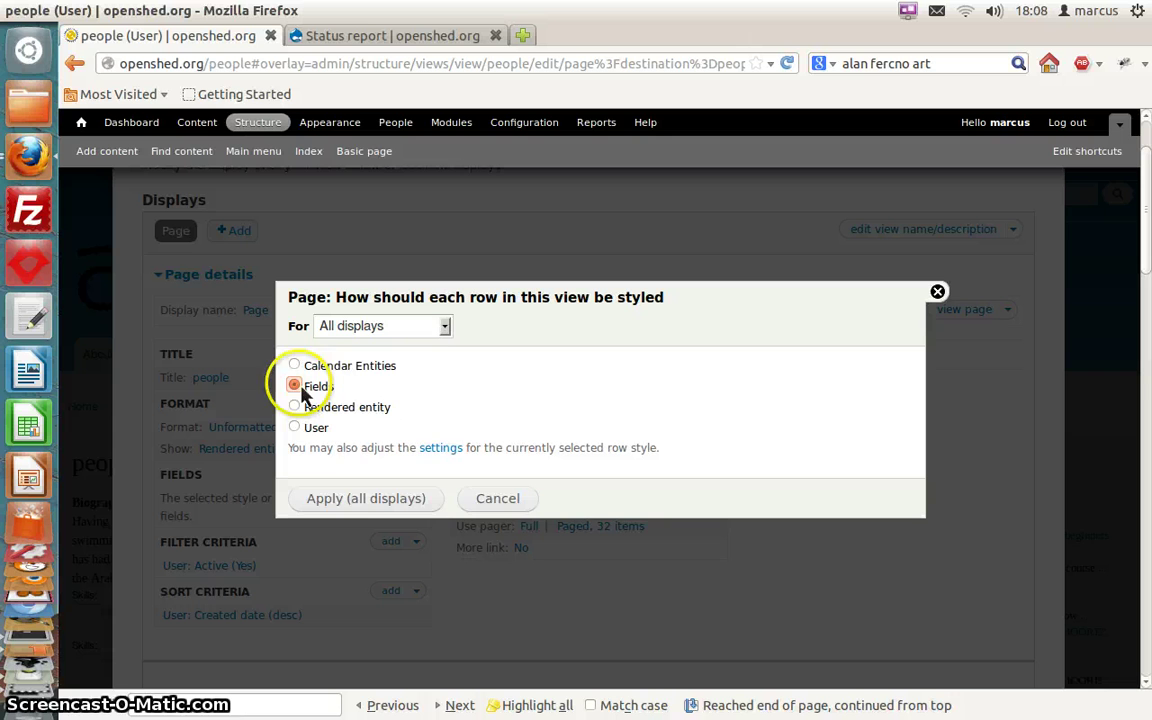
pyautogui.click(366, 500)
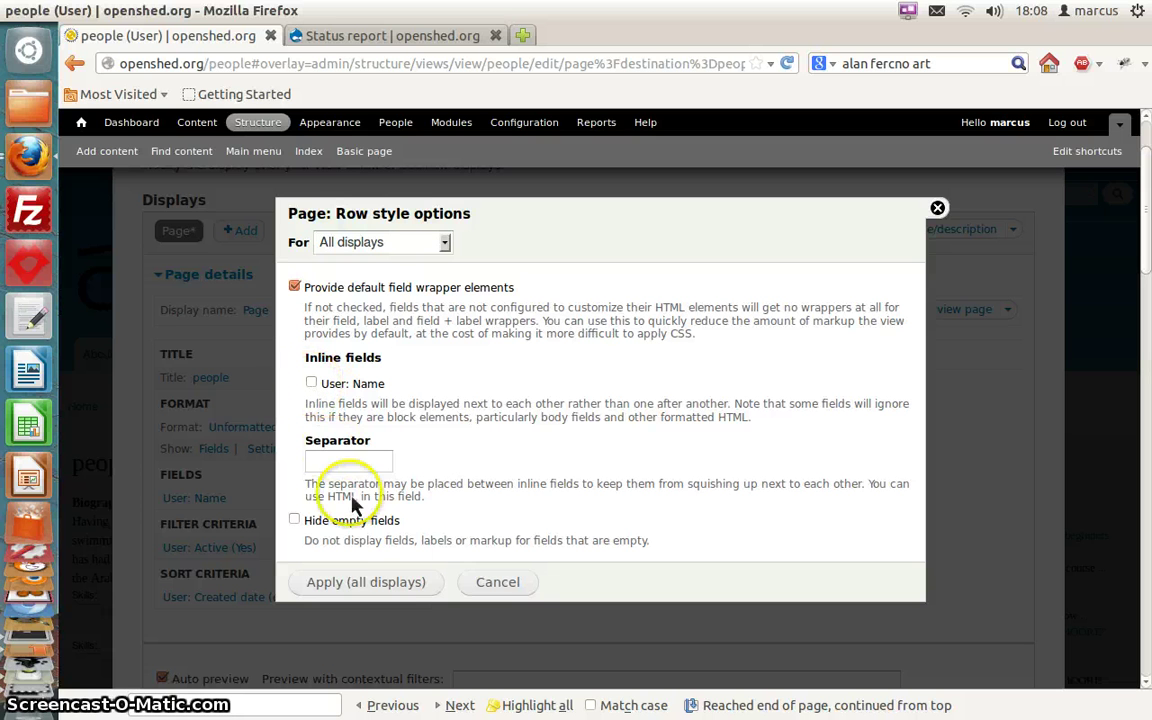
pyautogui.click(366, 588)
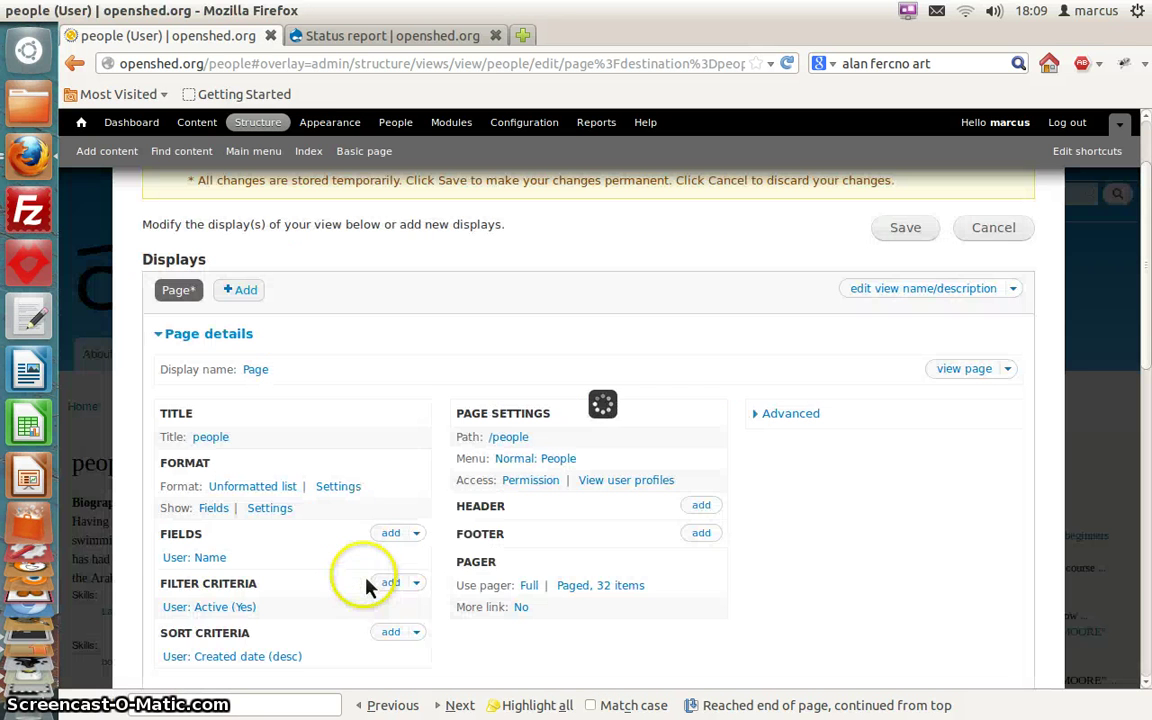
pyautogui.scroll(-5, 305, 360)
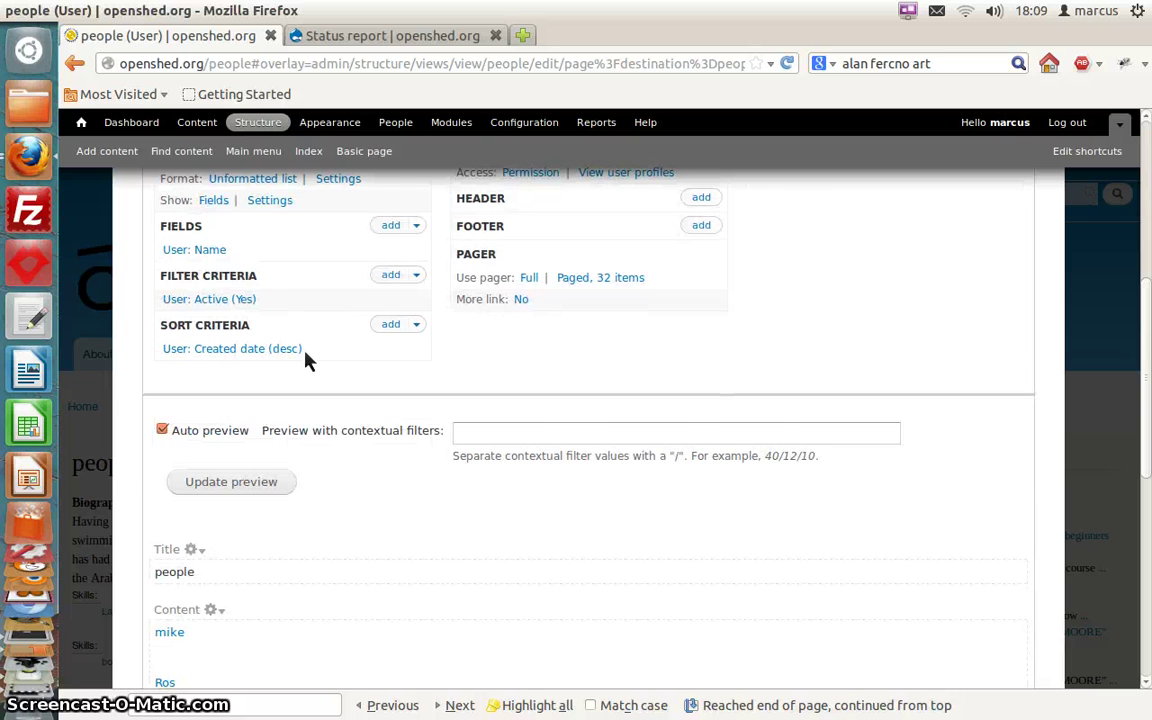
pyautogui.scroll(-3, 305, 360)
# Search the field list for 'bi' and add User: Biography to the people view
pyautogui.scroll(1, 305, 360)
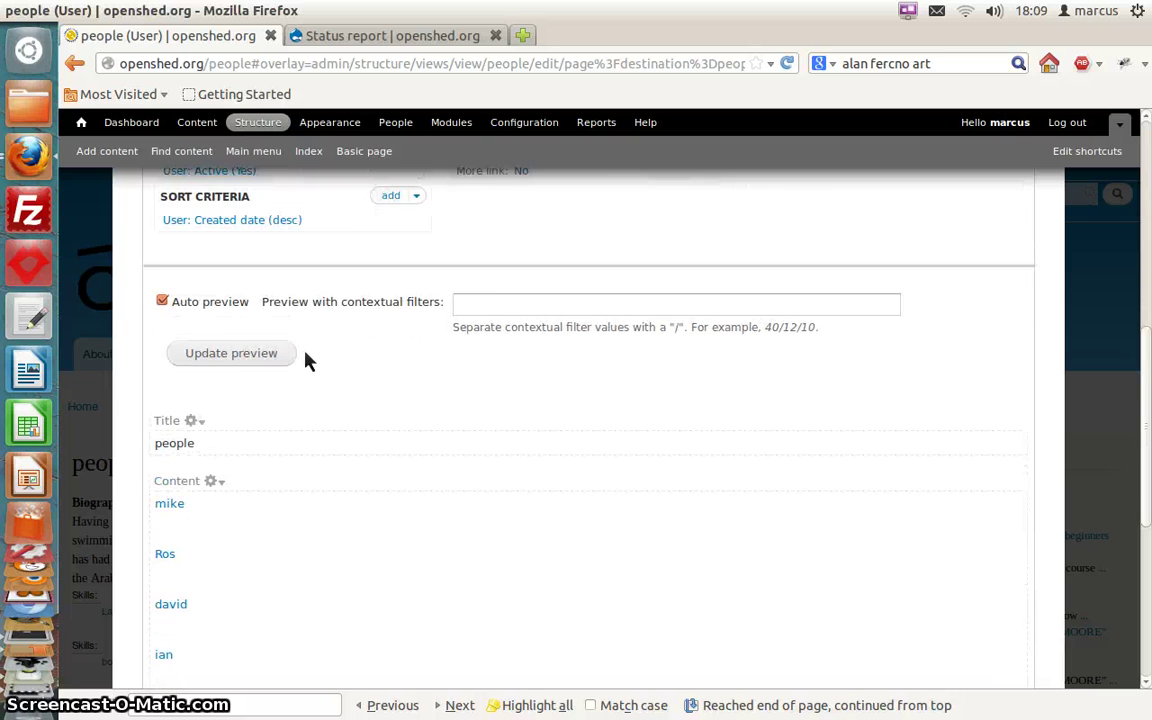
pyautogui.scroll(5, 308, 360)
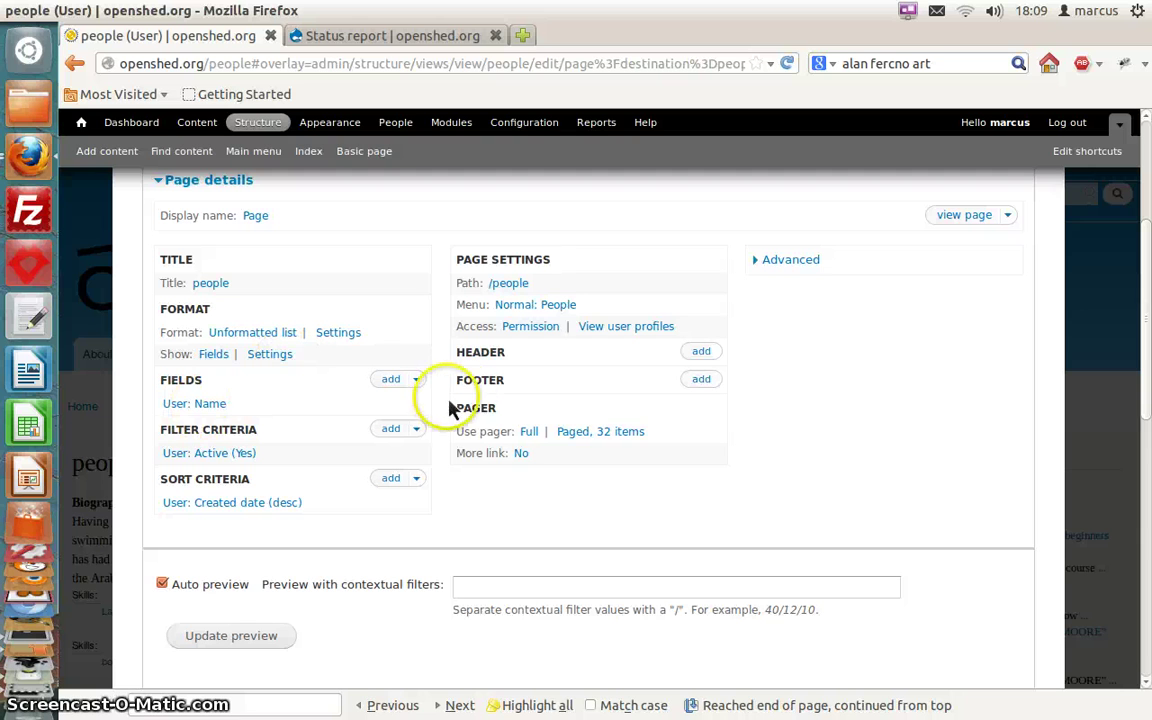
pyautogui.click(416, 381)
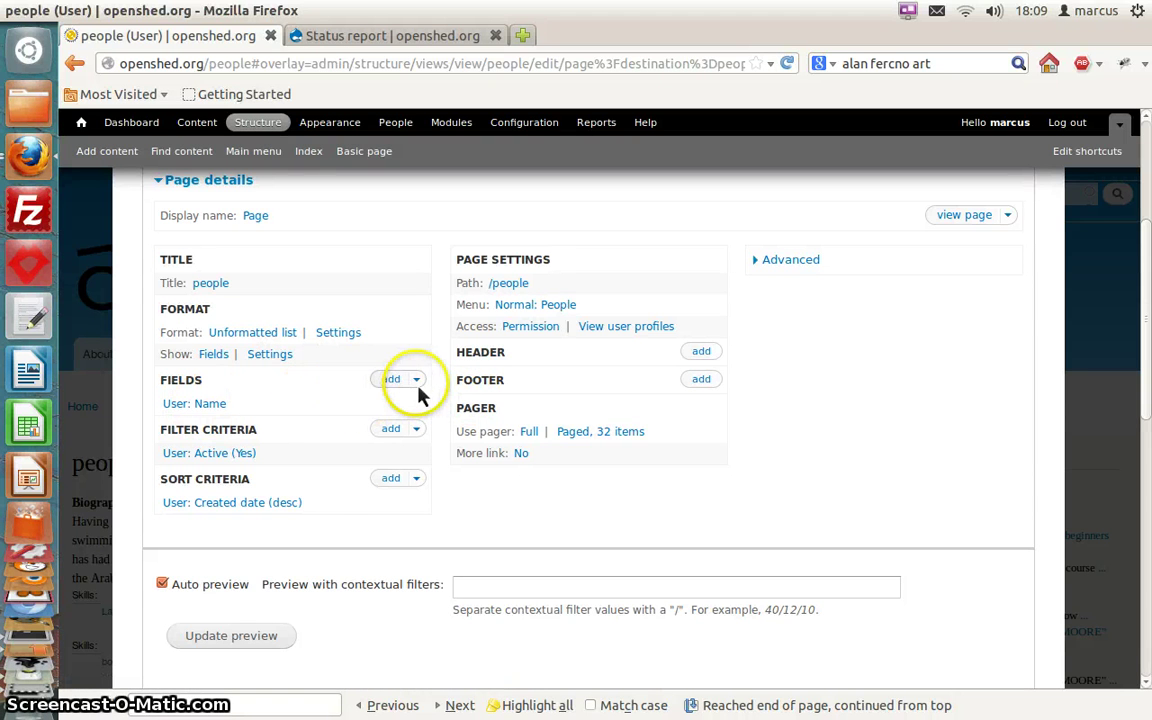
pyautogui.click(390, 389)
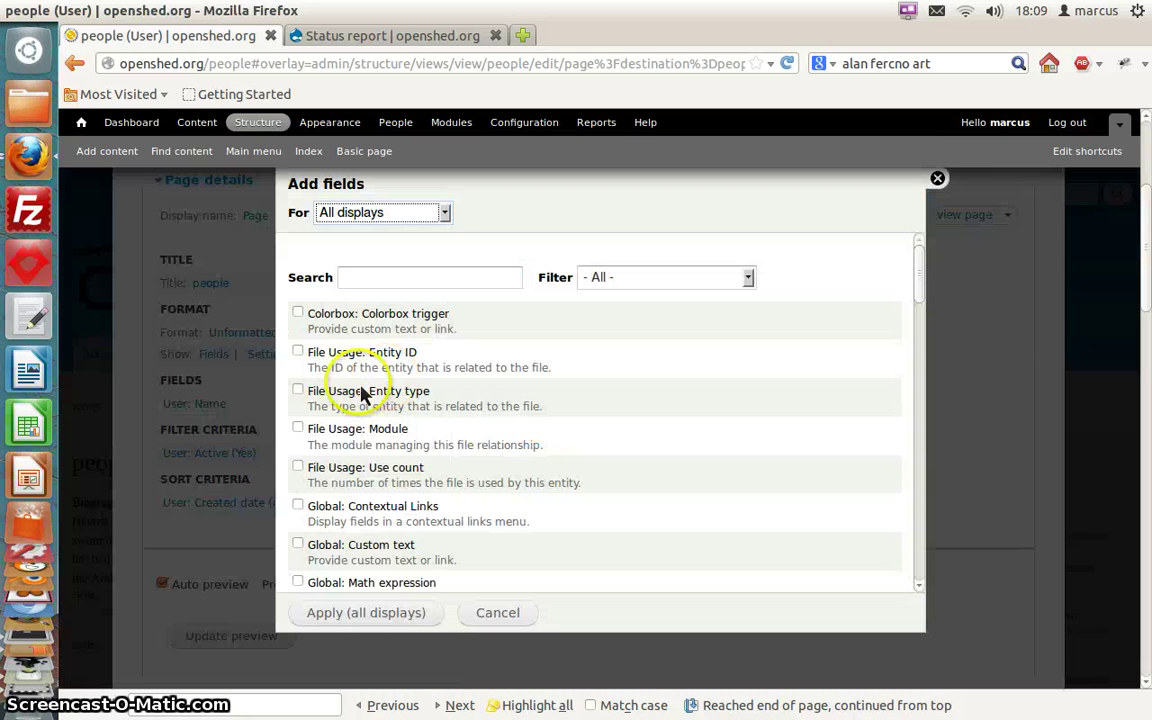
pyautogui.scroll(-2, 452, 399)
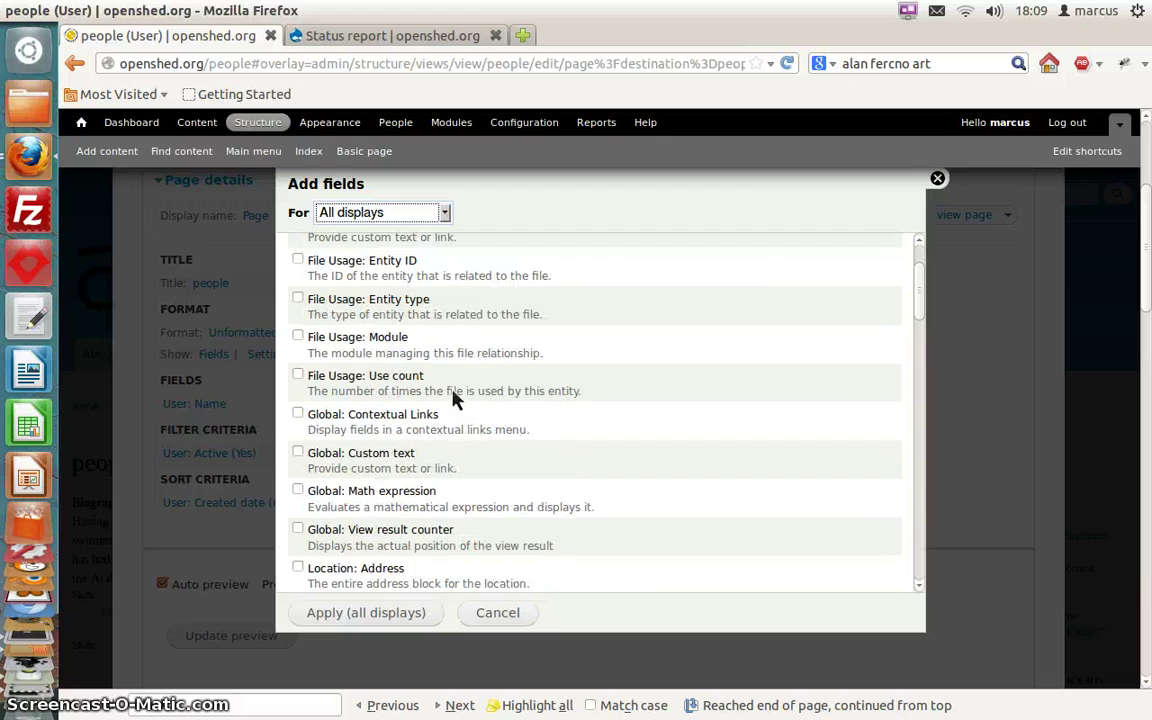
pyautogui.scroll(2, 452, 399)
pyautogui.click(412, 284)
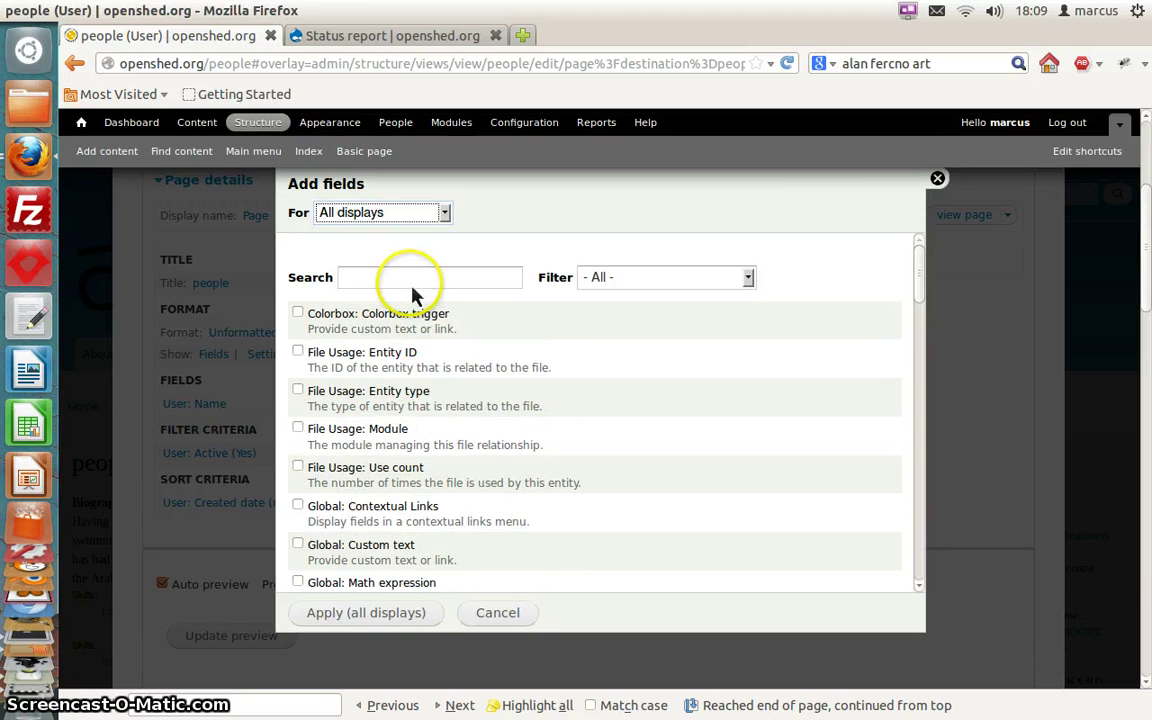
pyautogui.write('b')
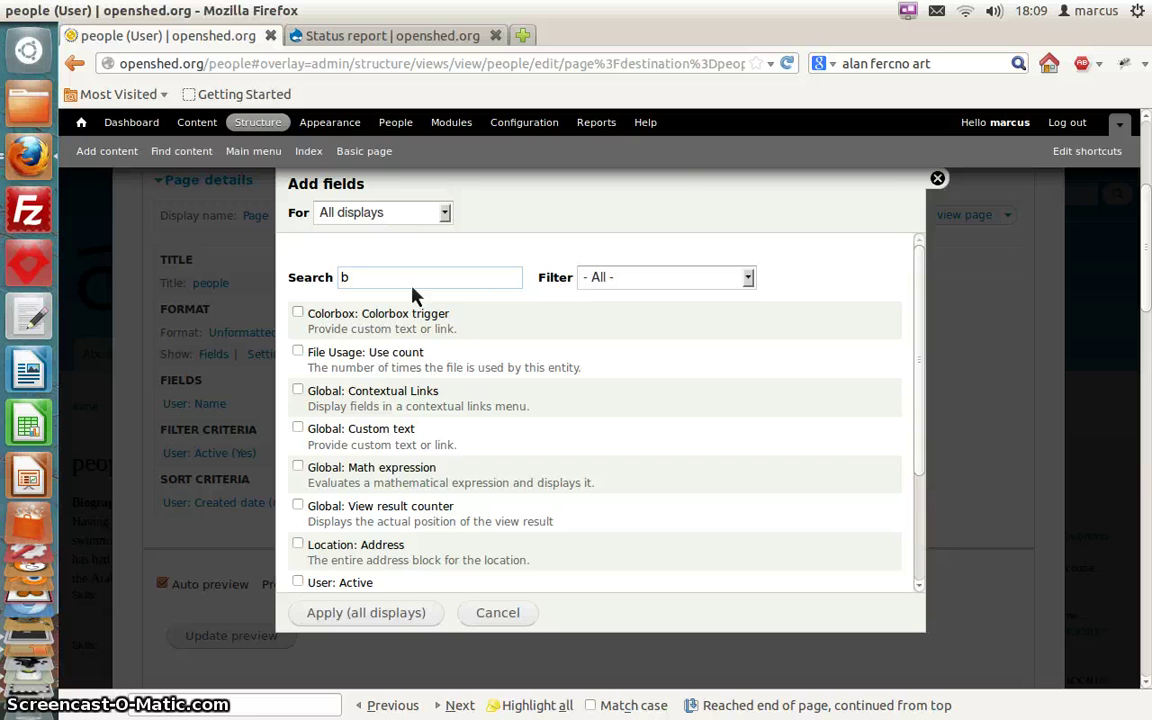
pyautogui.write('i')
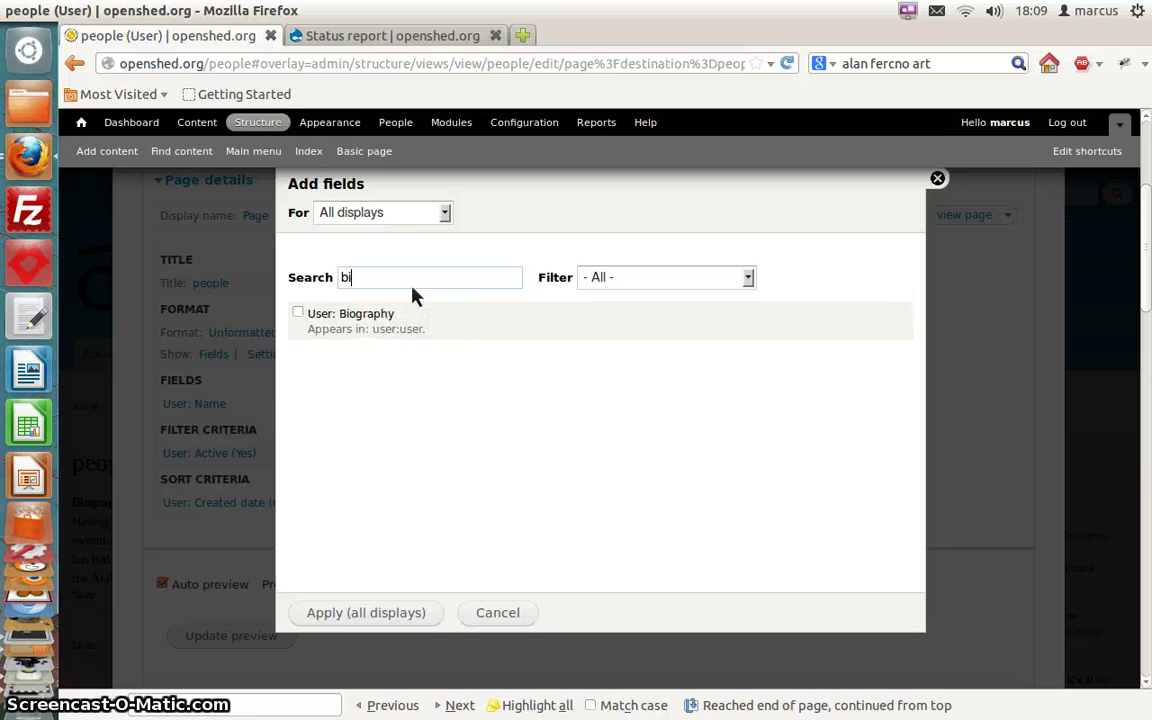
pyautogui.click(308, 318)
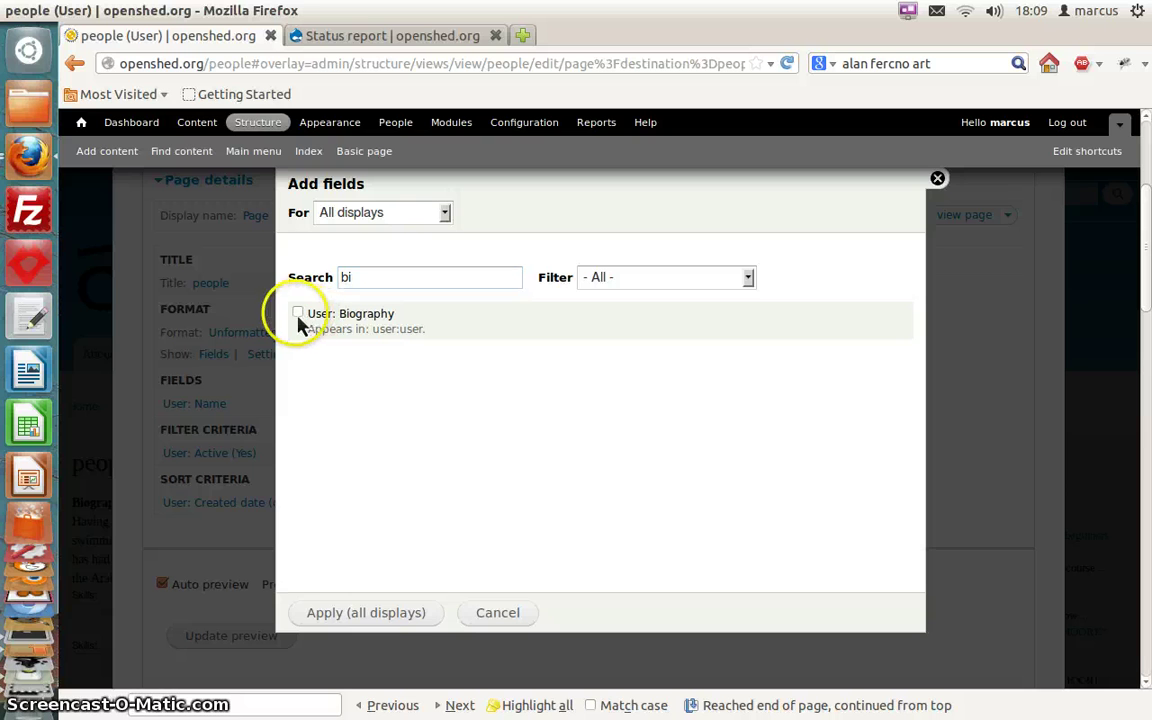
pyautogui.click(368, 616)
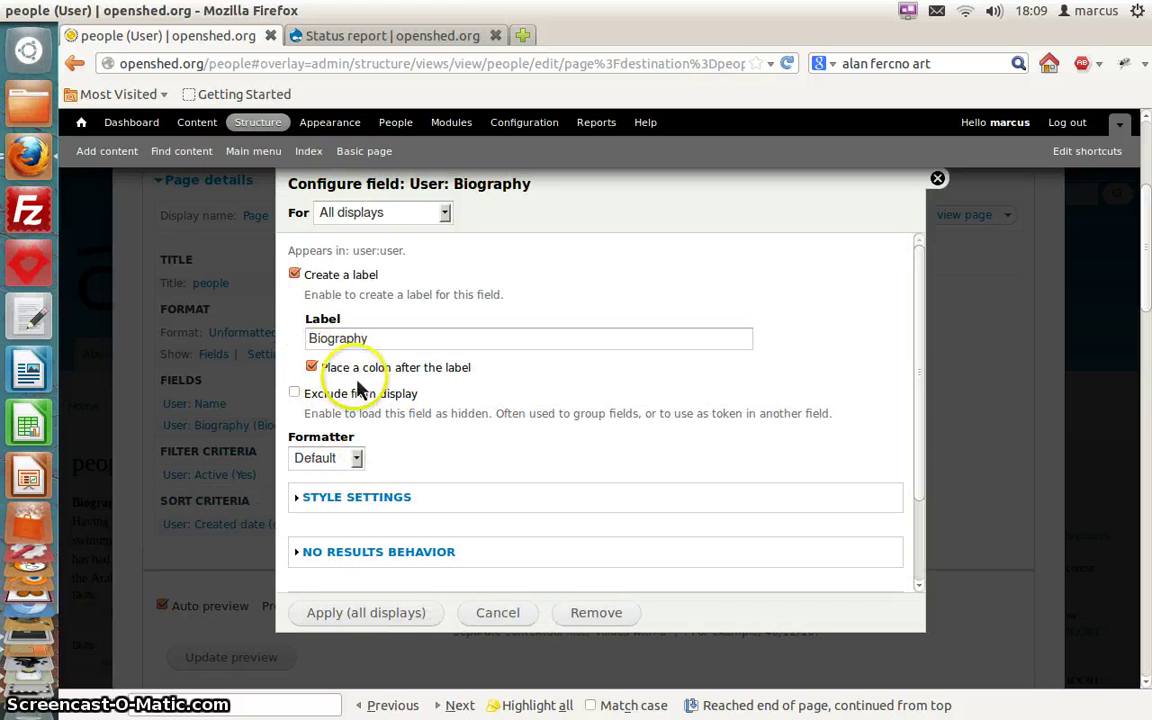
# Remove the colon after the Biography label and expand the Rewrite results section
pyautogui.click(312, 368)
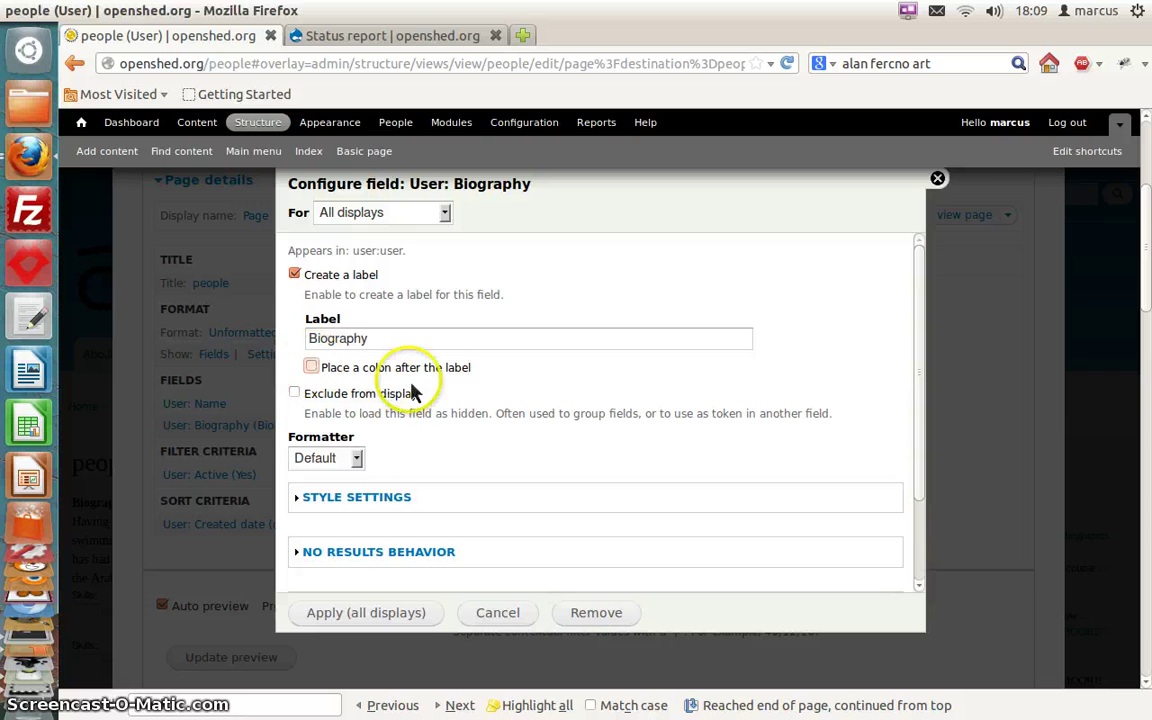
pyautogui.scroll(-1, 420, 400)
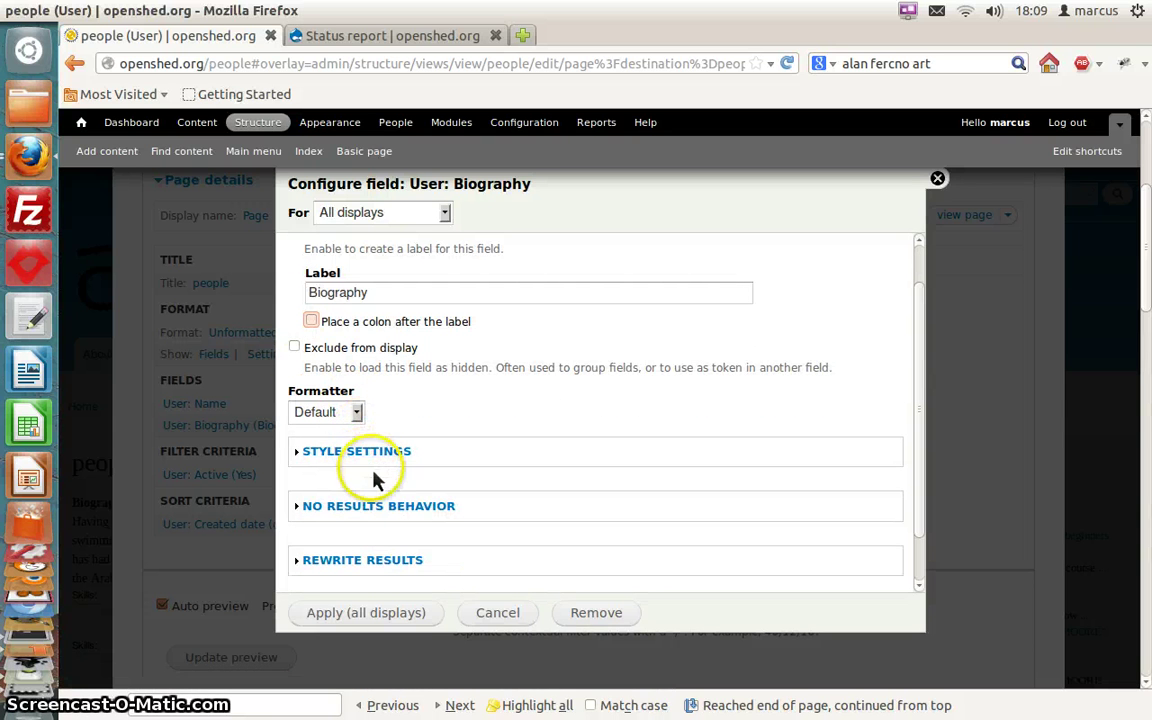
pyautogui.click(365, 562)
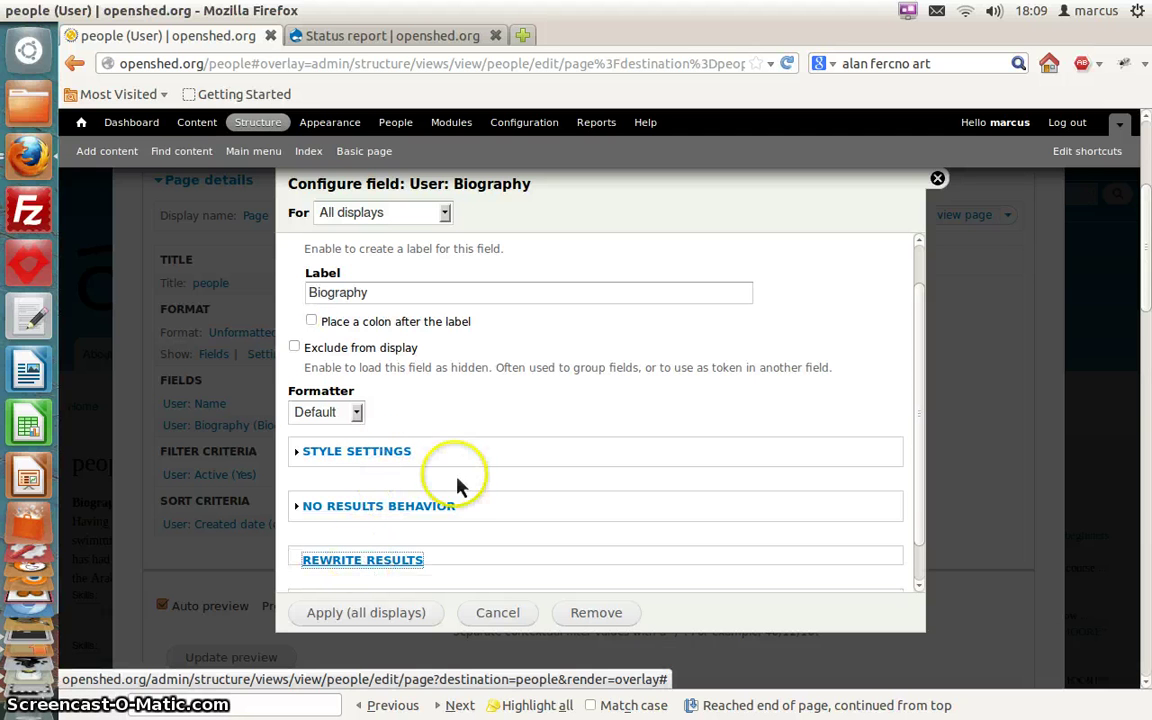
pyautogui.scroll(-7, 457, 480)
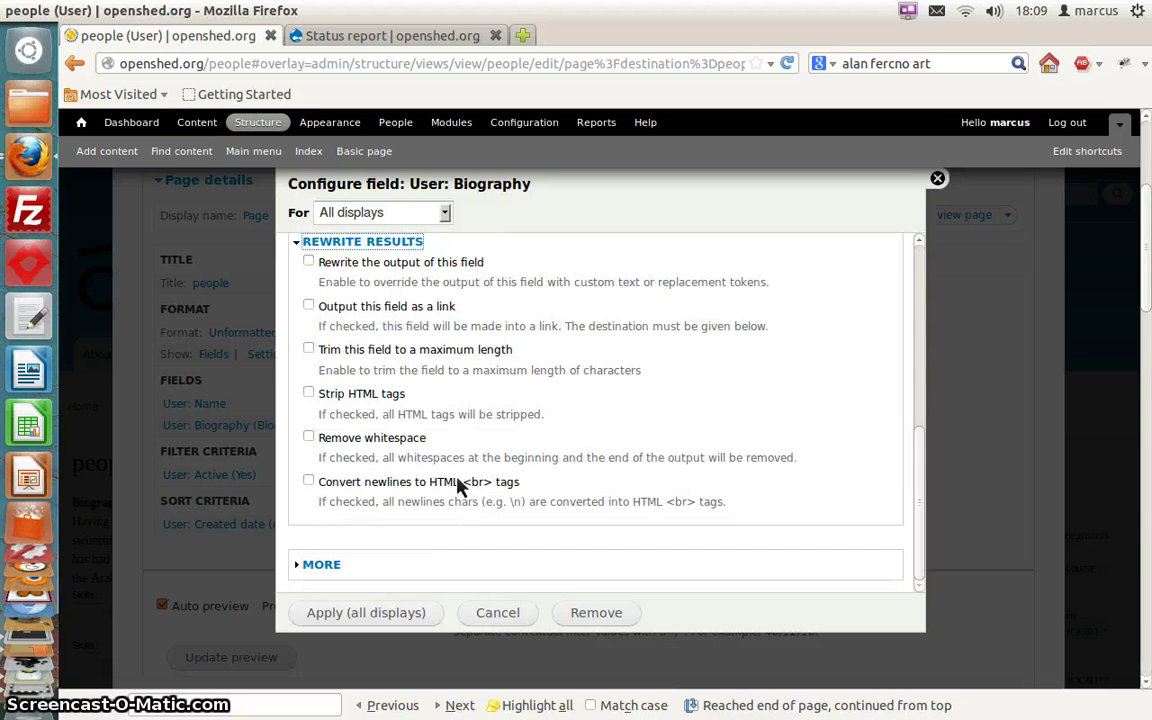
pyautogui.scroll(1, 457, 480)
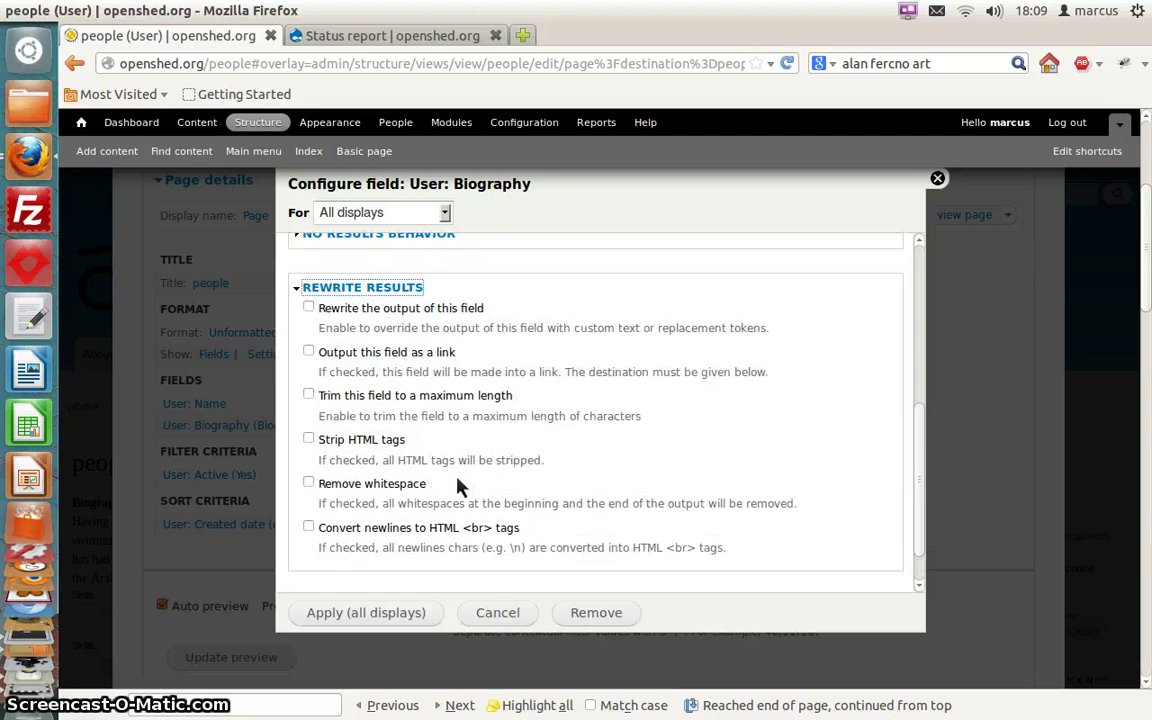
# Enable trimming of Biography to a maximum length of 200 characters
pyautogui.click(309, 396)
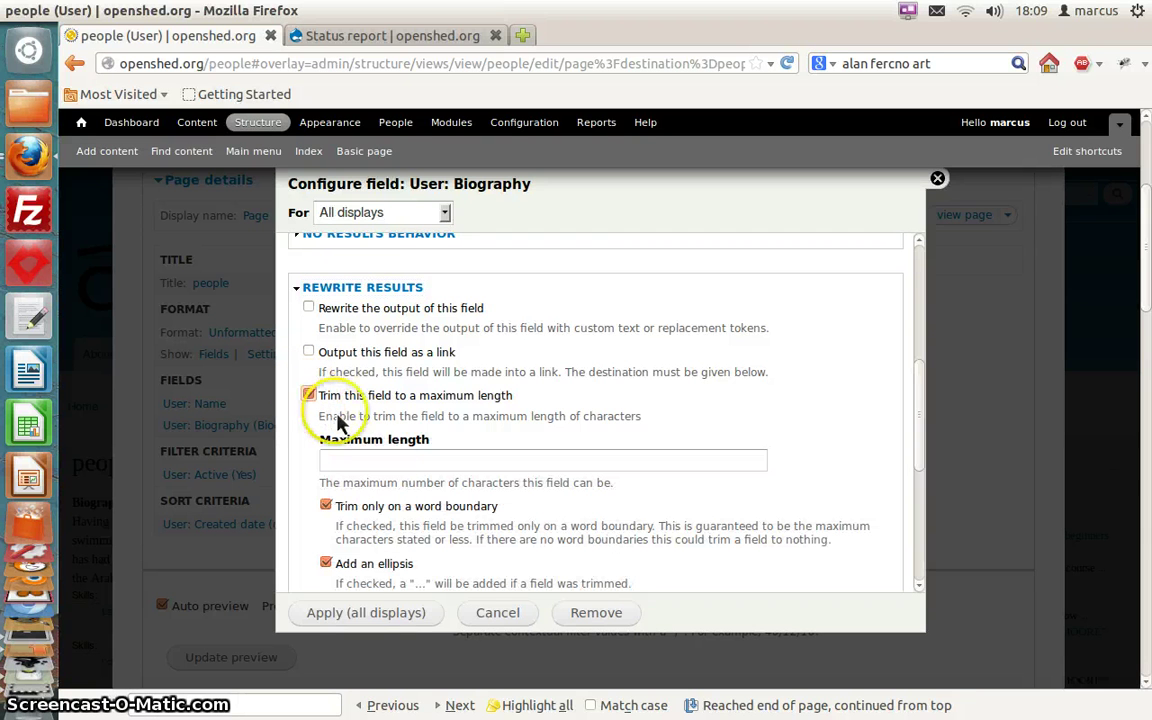
pyautogui.click(388, 462)
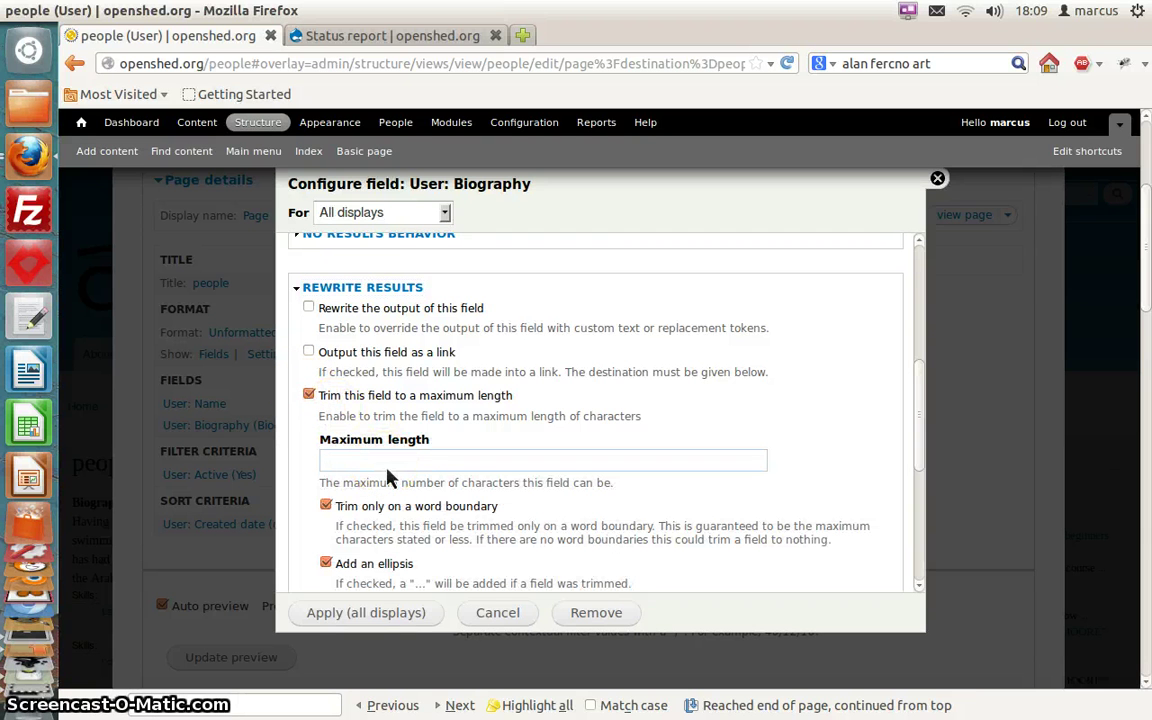
pyautogui.write('200')
pyautogui.scroll(1, 450, 476)
pyautogui.scroll(-3, 450, 476)
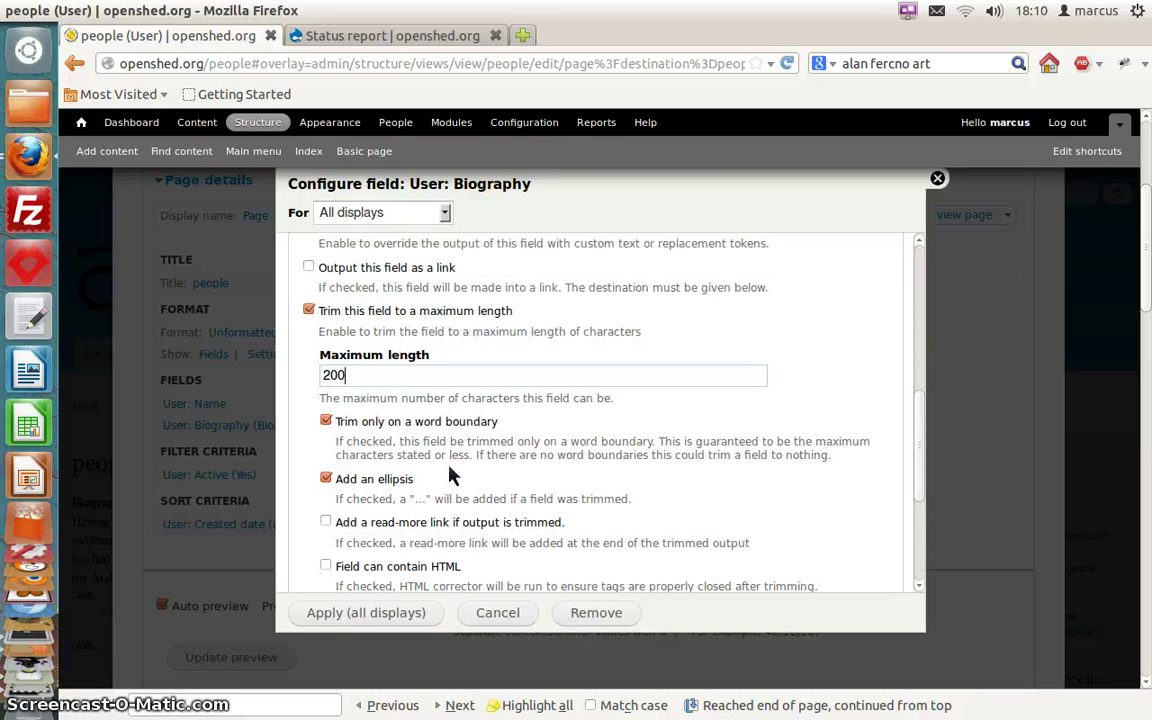
# Add a read-more link to trimmed biographies with 'read-more' as the link text
pyautogui.click(327, 514)
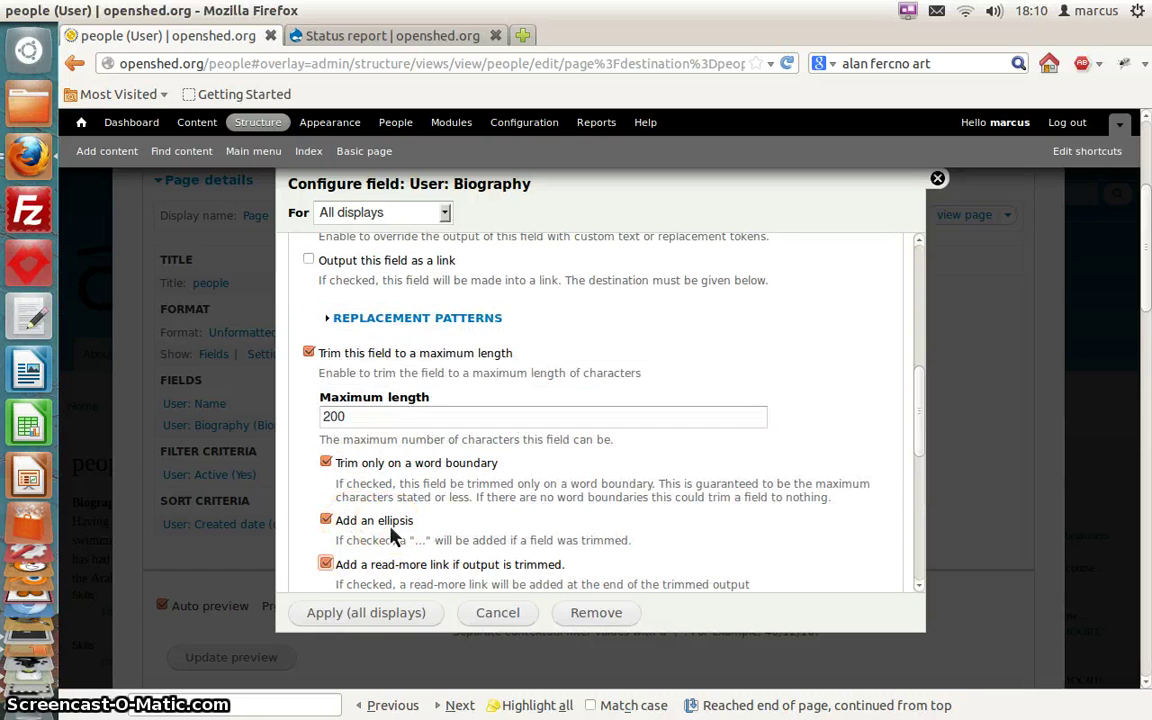
pyautogui.scroll(-3, 391, 536)
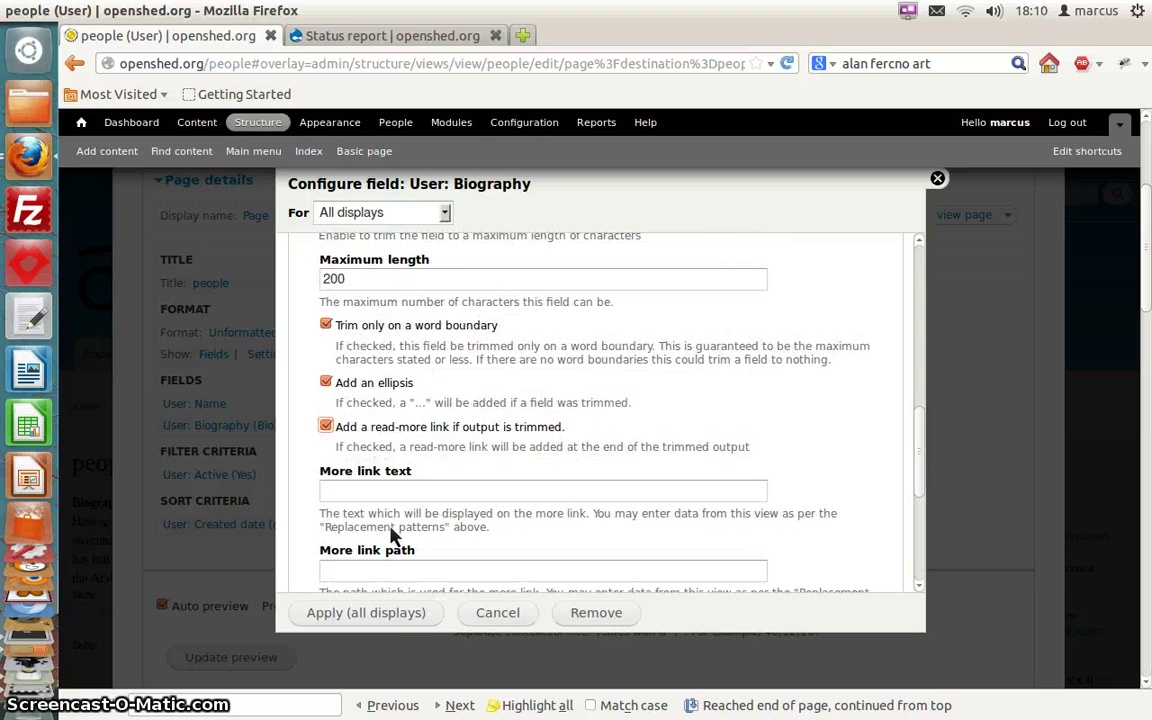
pyautogui.scroll(-1, 393, 530)
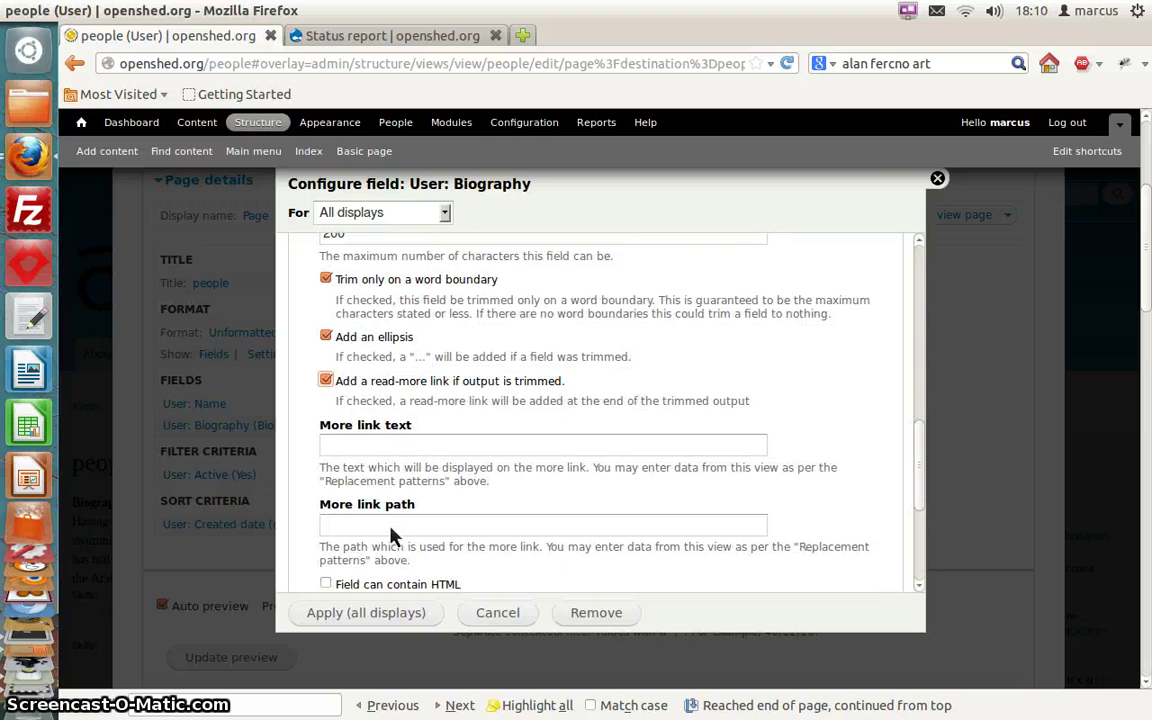
pyautogui.click(390, 450)
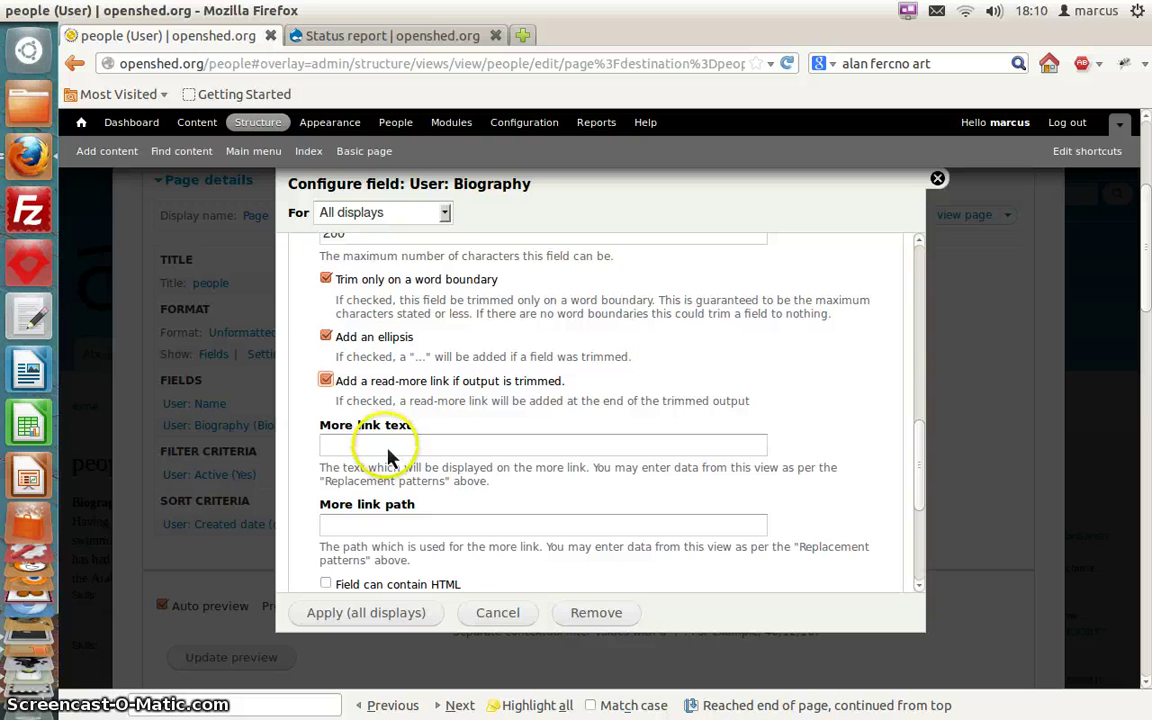
pyautogui.click(425, 385)
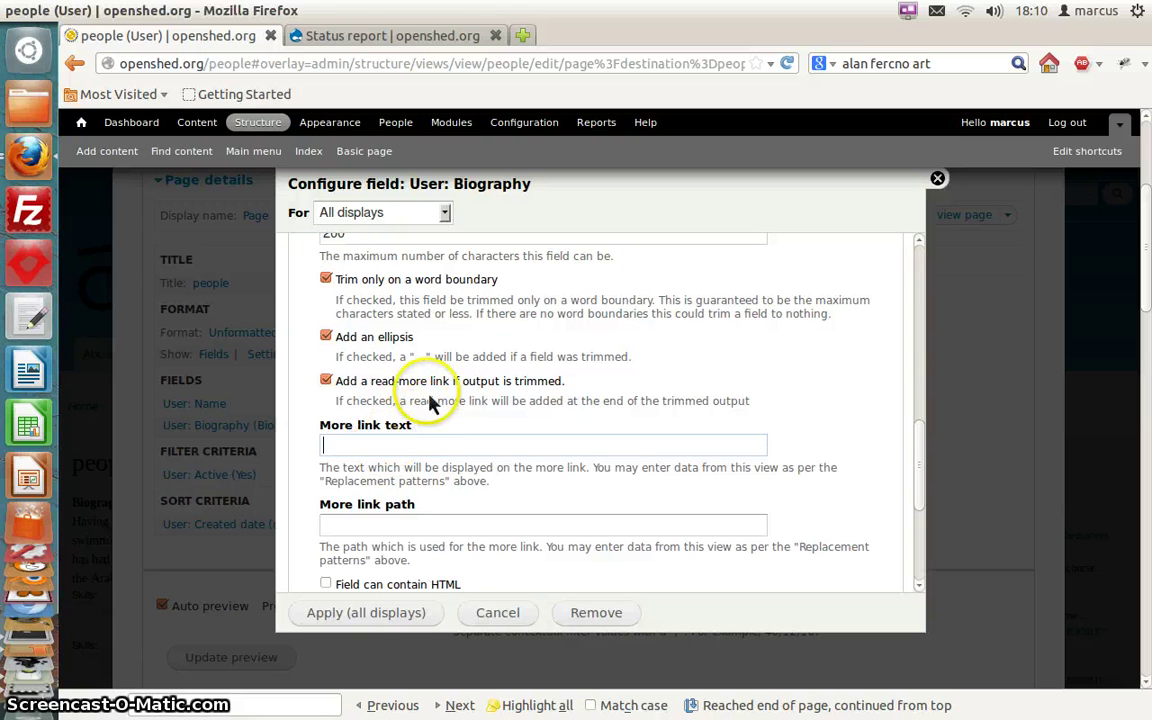
pyautogui.moveTo(427, 386); pyautogui.dragTo(393, 462)
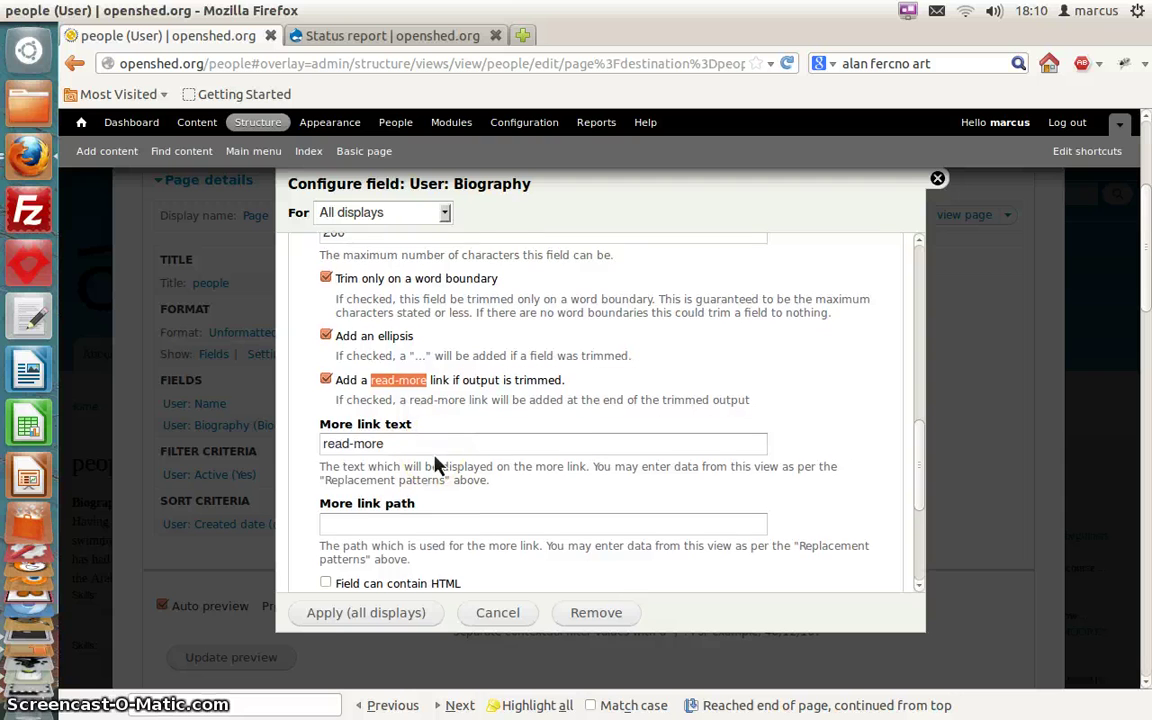
pyautogui.scroll(-2, 437, 466)
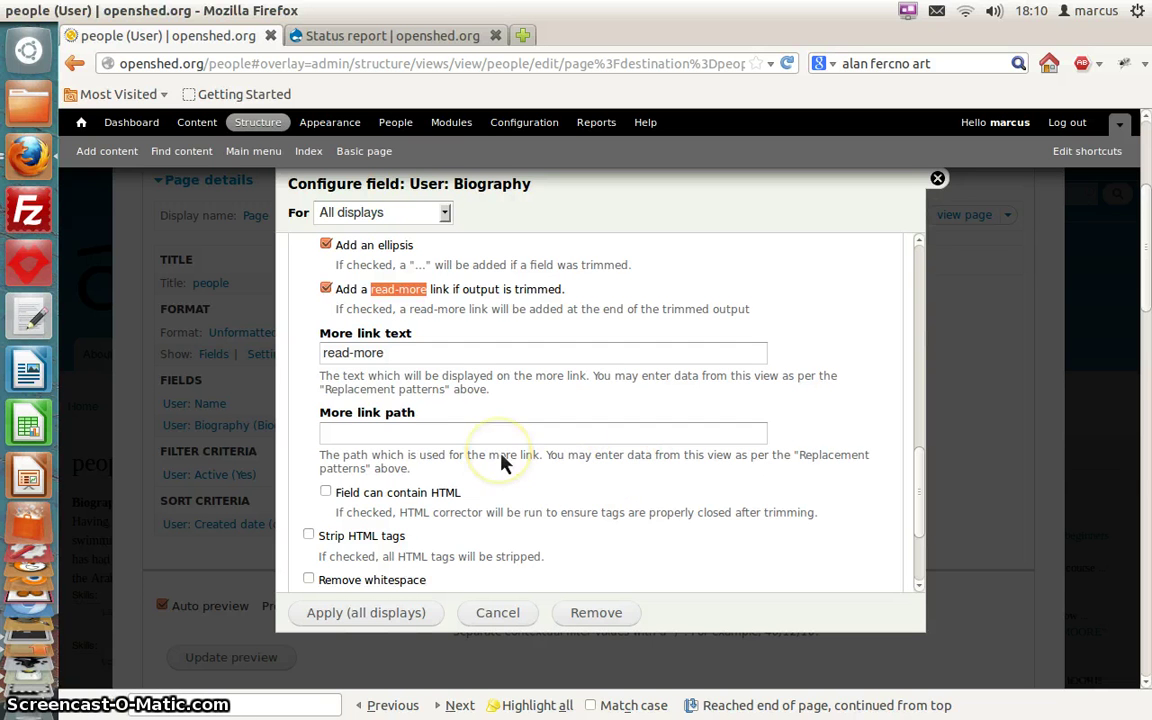
pyautogui.scroll(6, 505, 462)
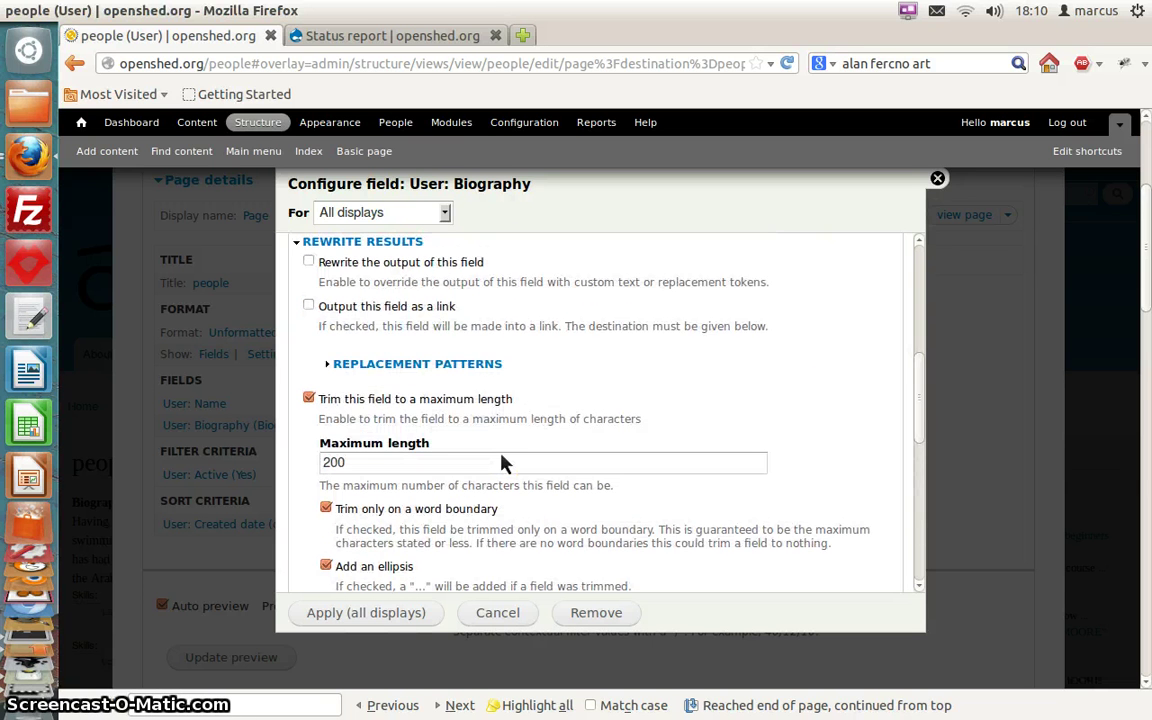
# Untick the read-more link option for trimmed Biography and apply to all displays
pyautogui.click(450, 376)
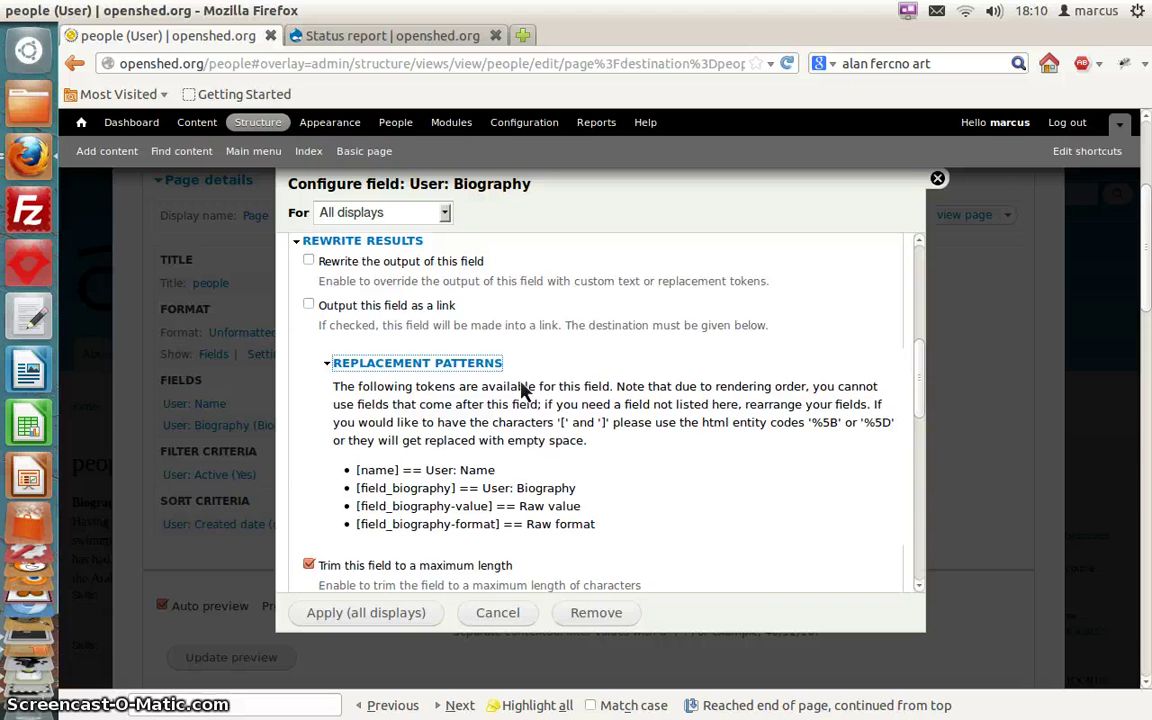
pyautogui.scroll(-2, 520, 390)
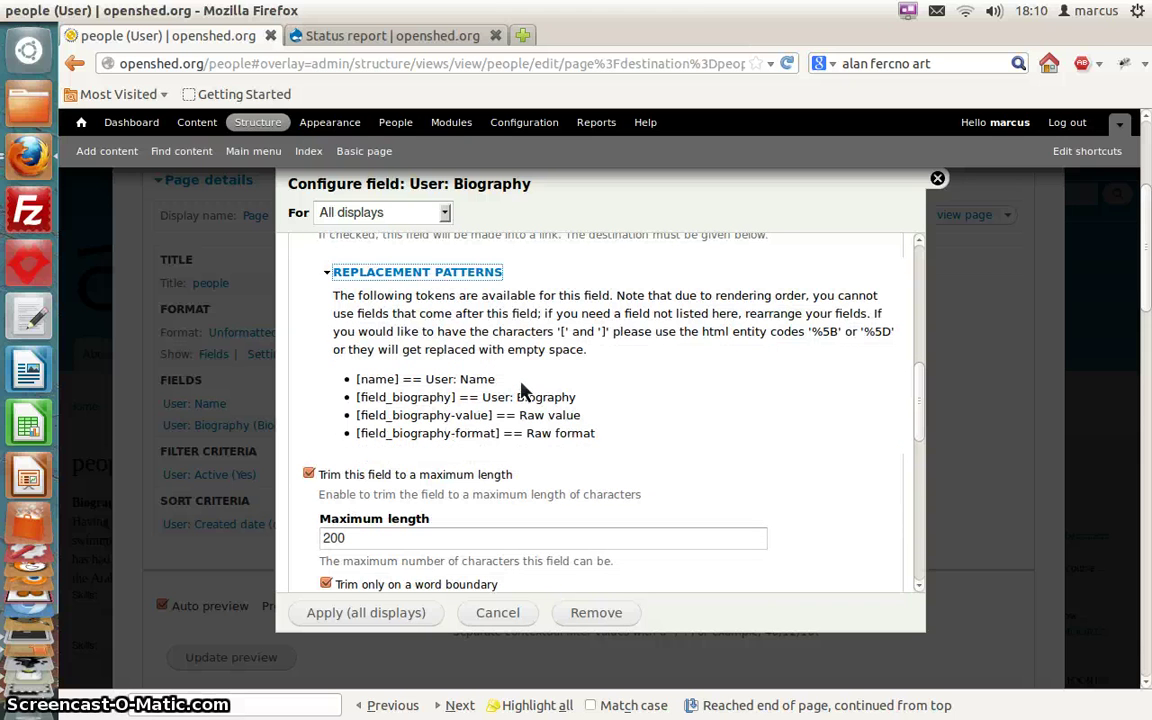
pyautogui.scroll(-10, 520, 390)
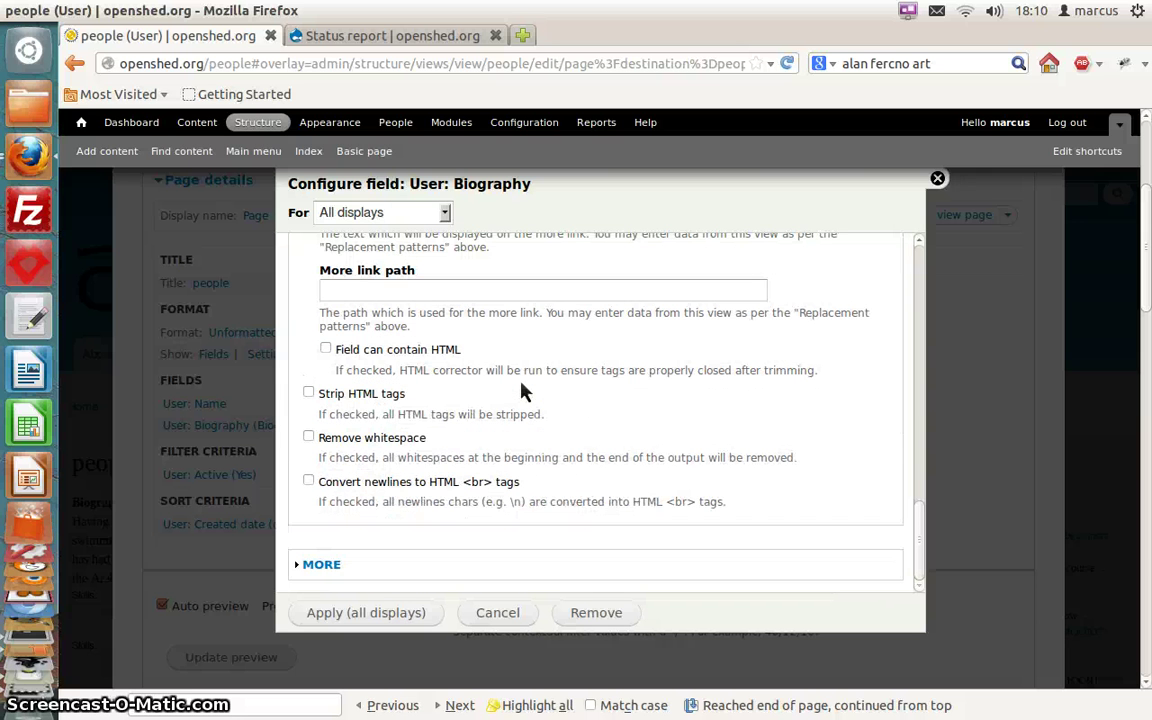
pyautogui.scroll(2, 520, 390)
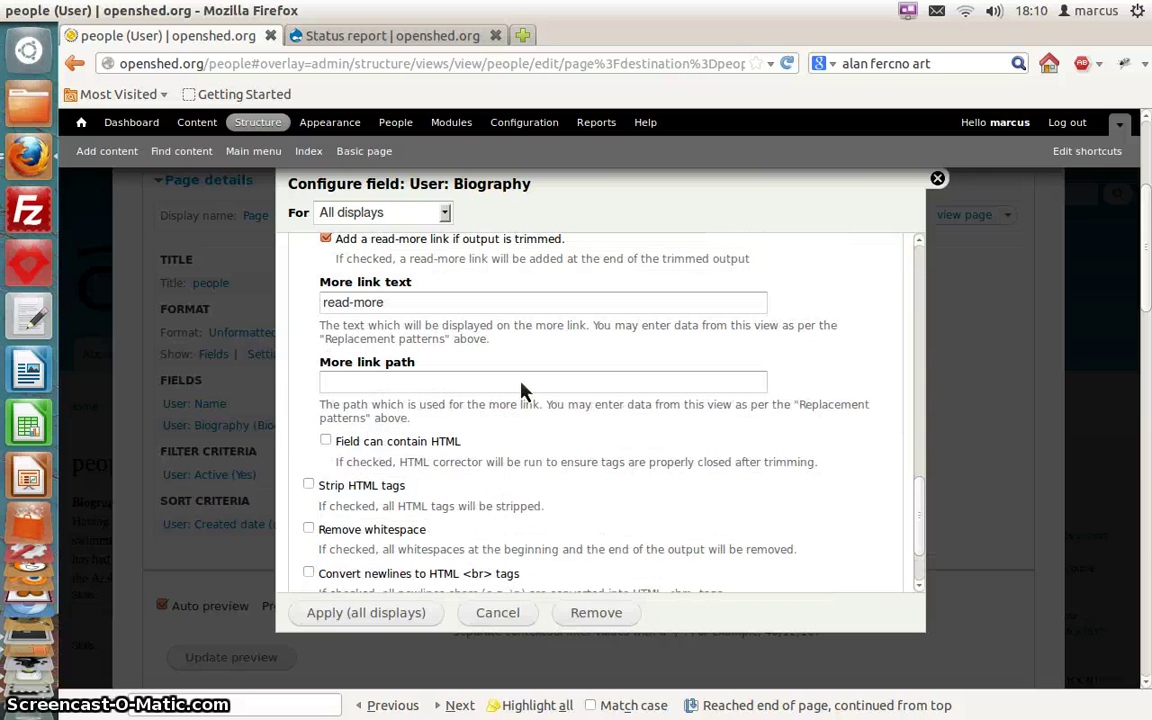
pyautogui.scroll(1, 520, 390)
pyautogui.click(325, 284)
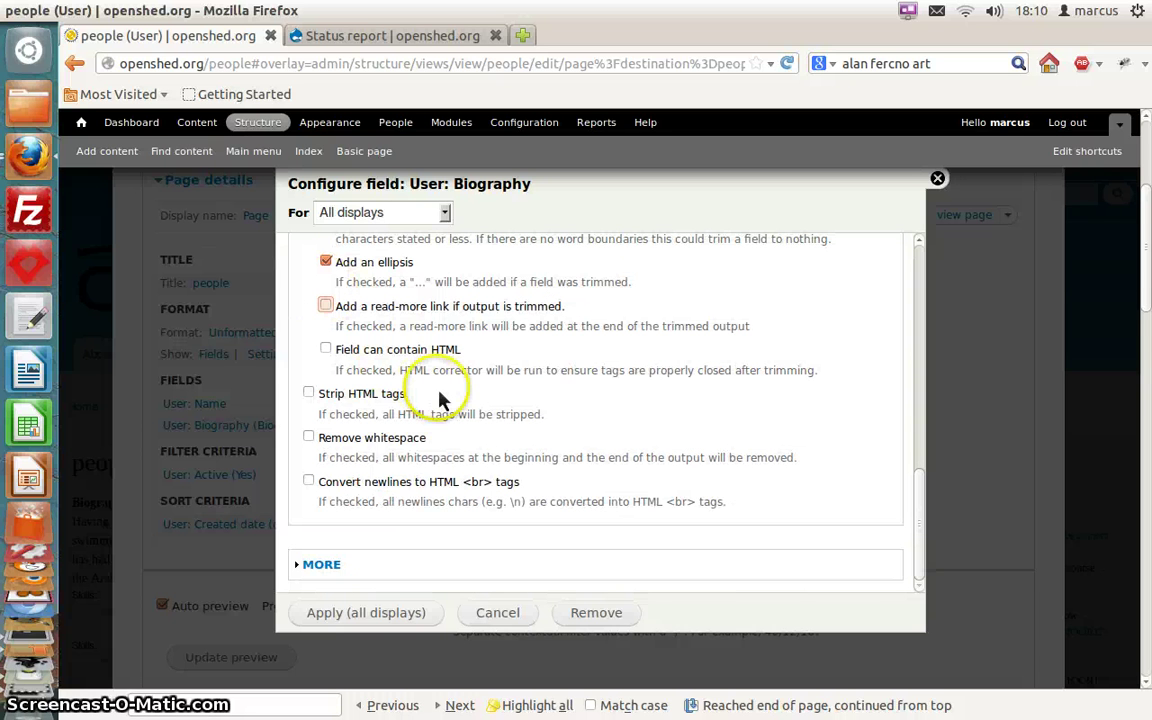
pyautogui.click(368, 612)
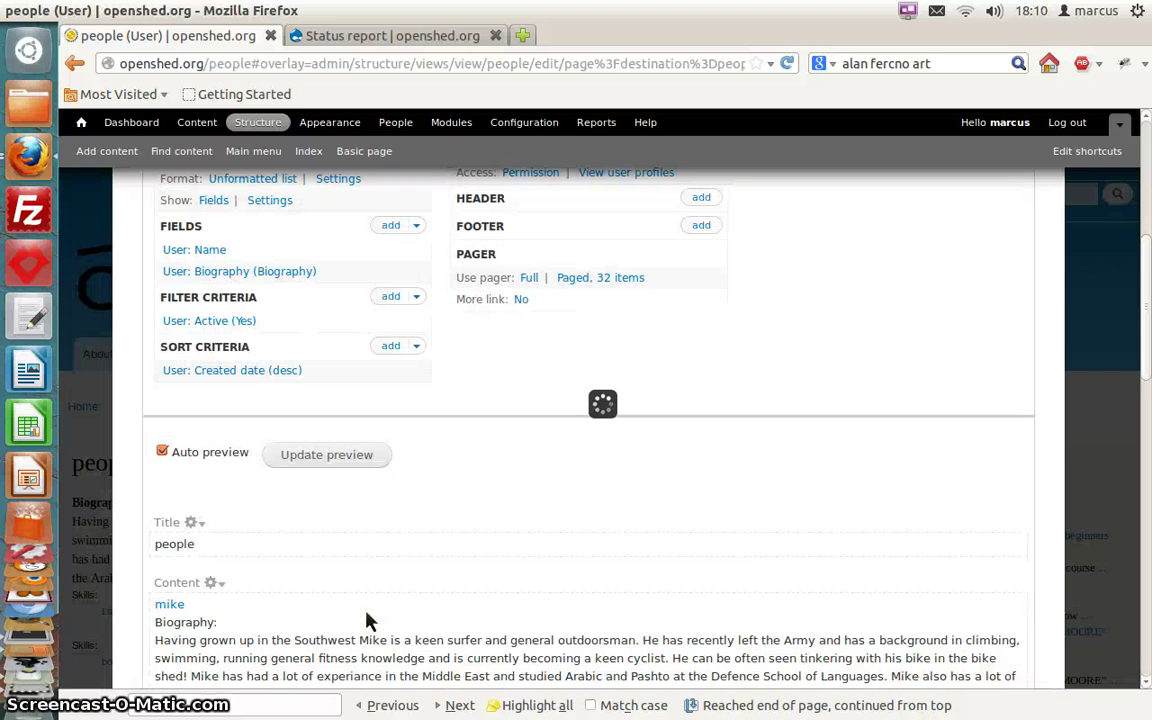
# Untick 'Create a label' on User: Biography, apply to all displays, and review the preview
pyautogui.scroll(-5, 366, 621)
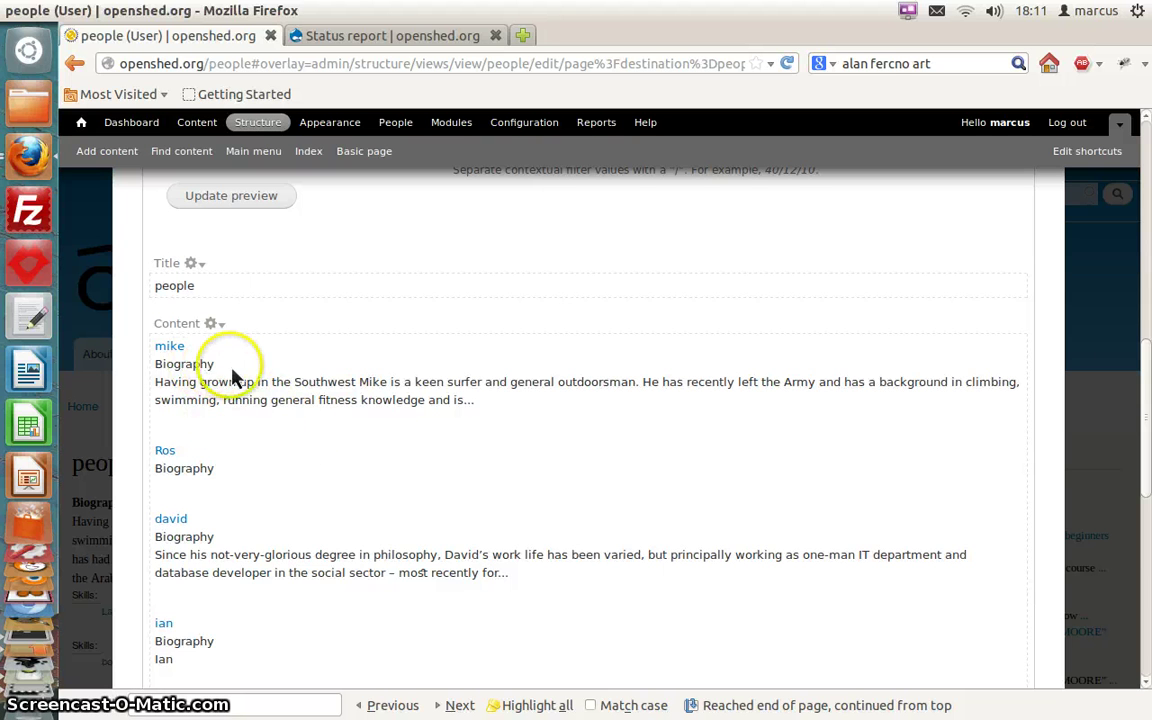
pyautogui.scroll(5, 232, 378)
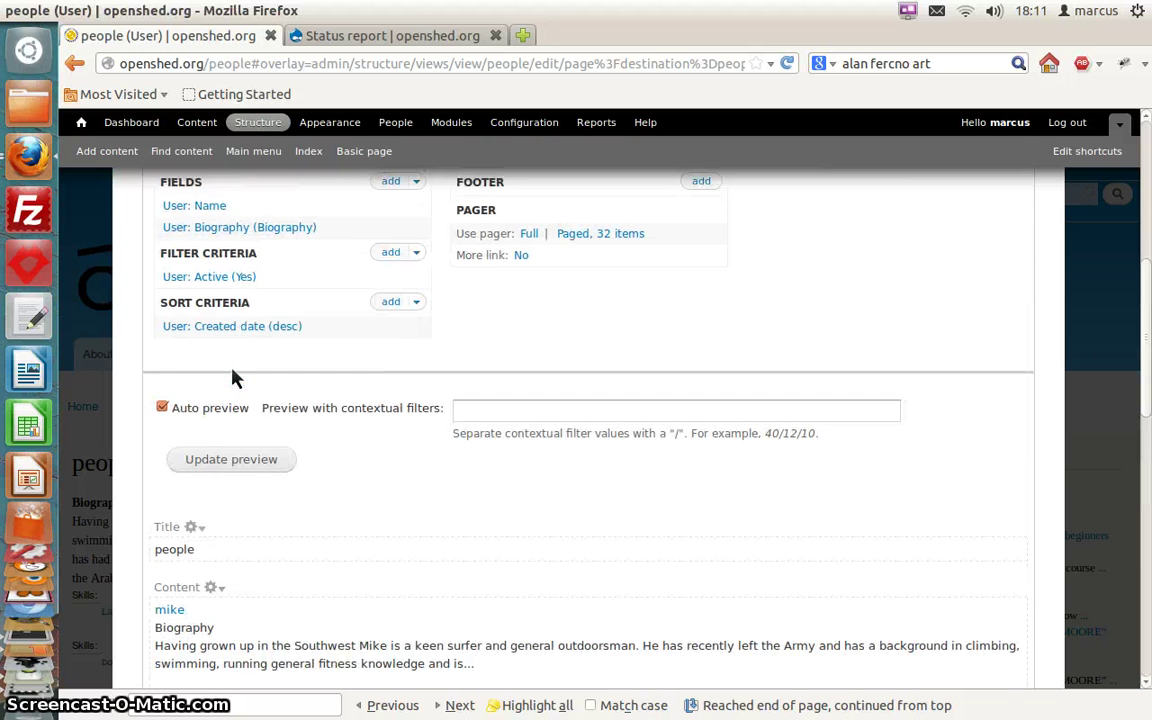
pyautogui.click(208, 271)
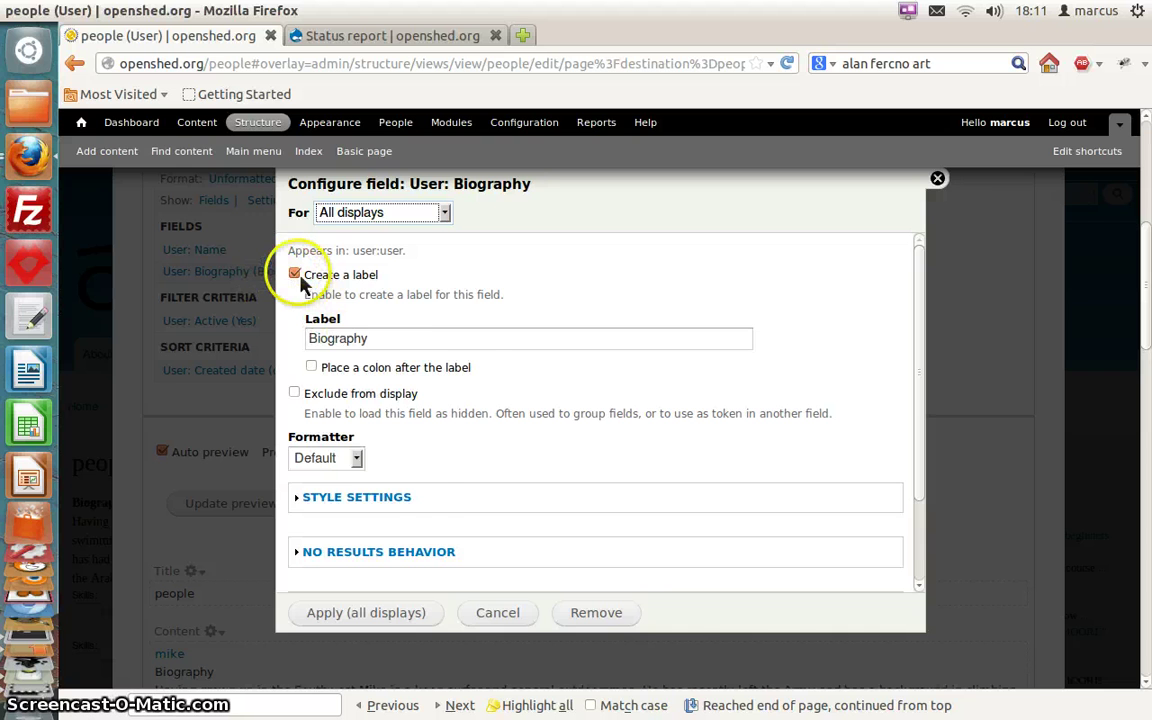
pyautogui.click(294, 274)
pyautogui.click(370, 612)
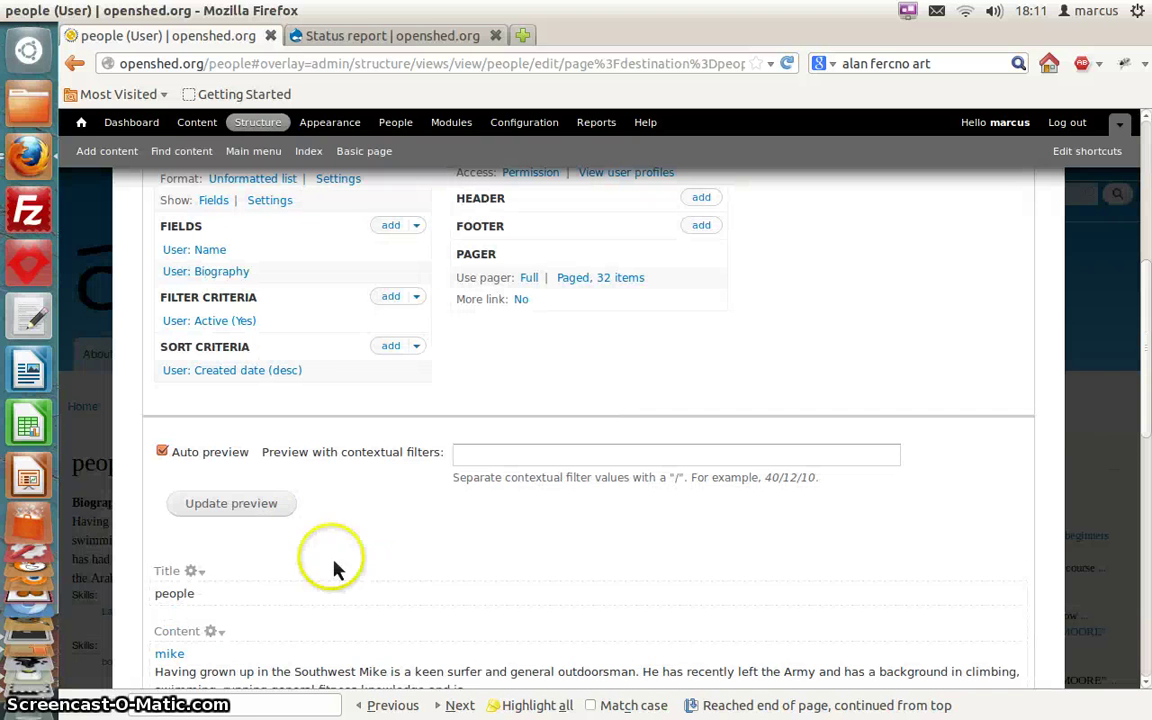
pyautogui.scroll(-2, 299, 640)
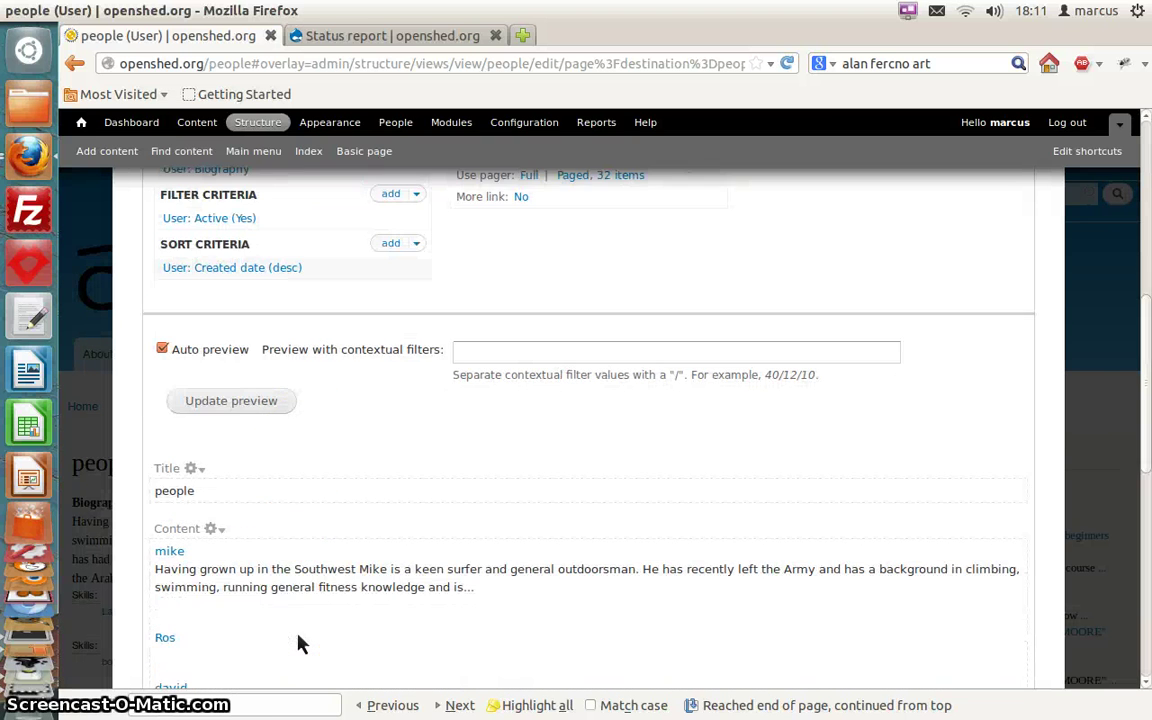
pyautogui.scroll(-5, 299, 643)
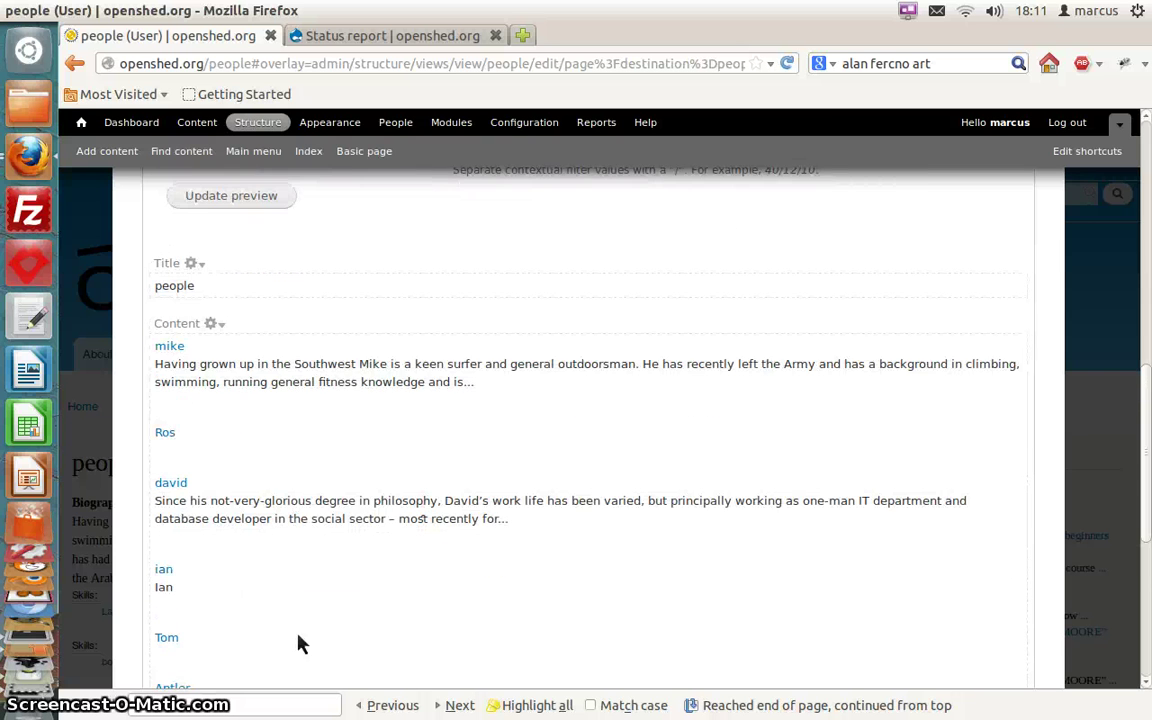
pyautogui.scroll(-1, 299, 643)
pyautogui.scroll(-6, 299, 643)
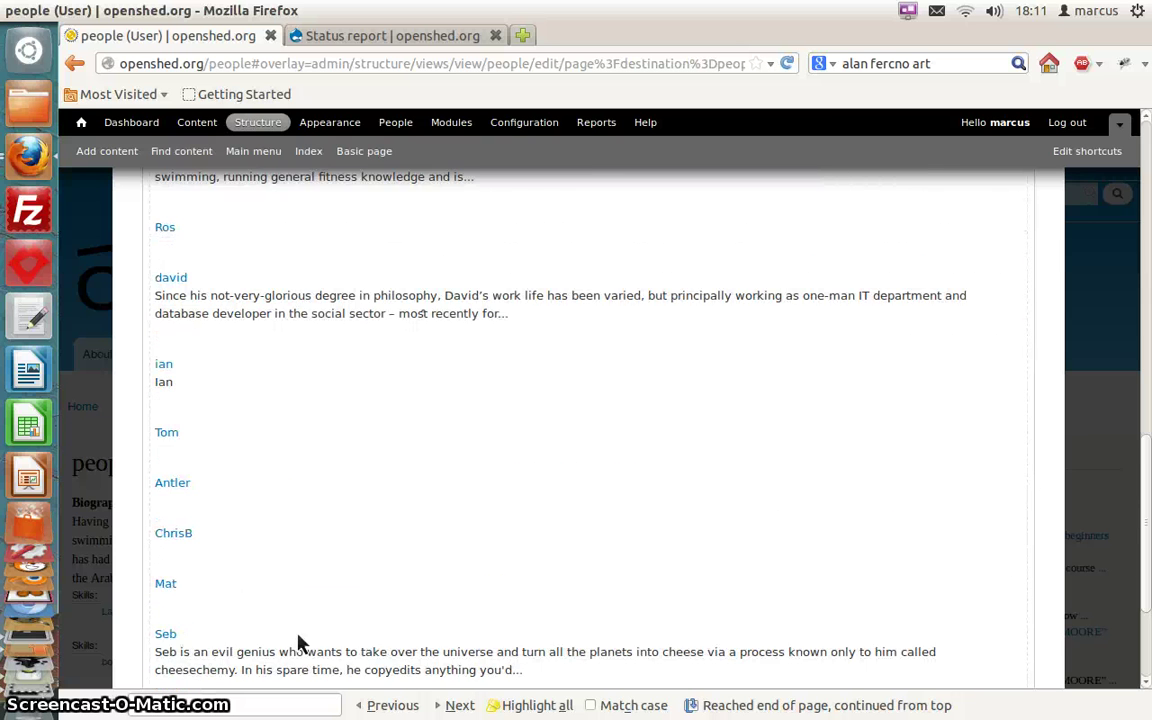
pyautogui.scroll(-1, 299, 643)
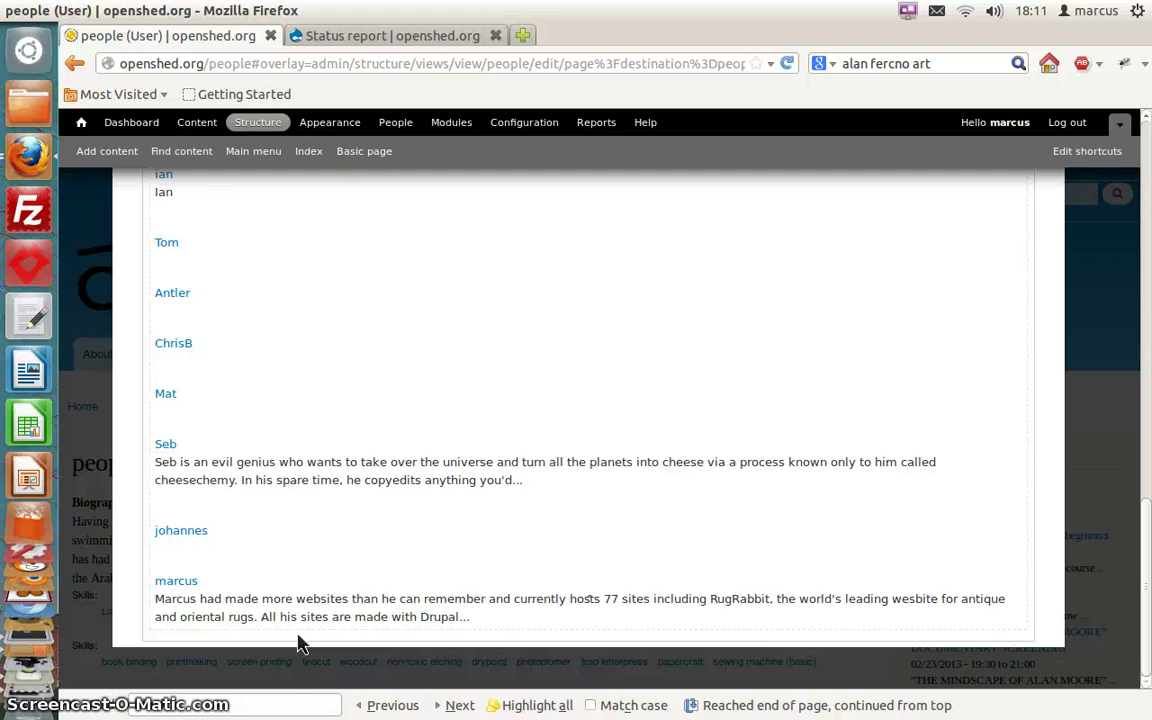
pyautogui.scroll(20, 299, 643)
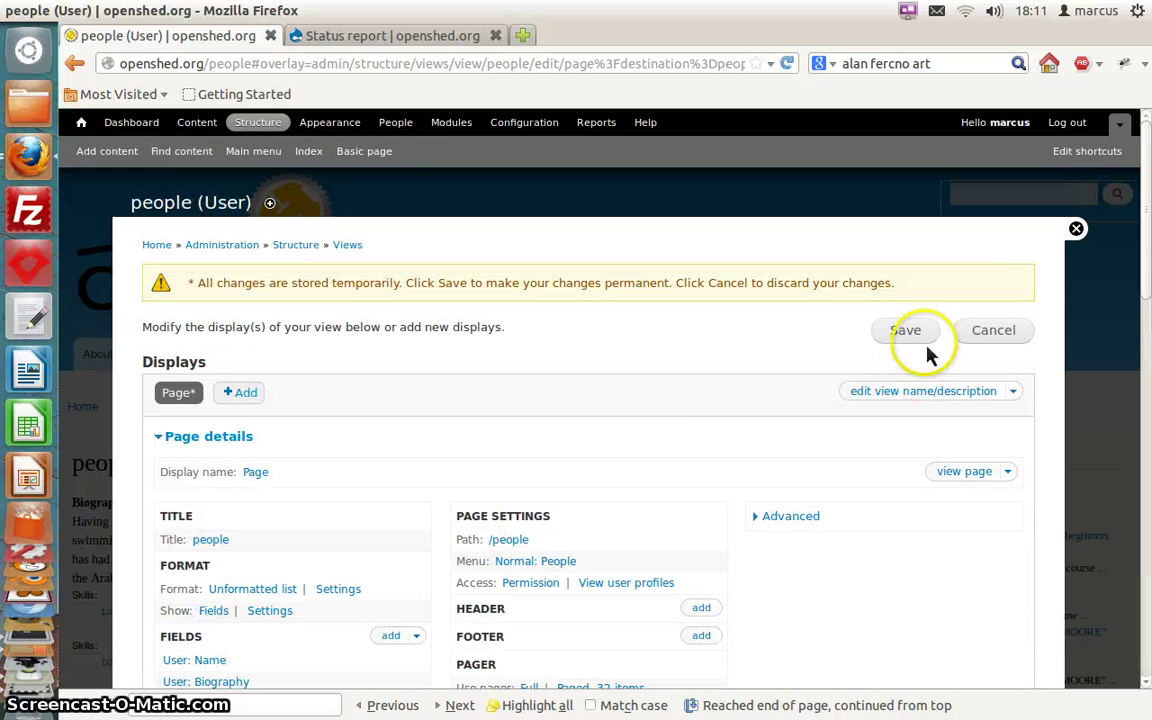
# Save the people view permanently
pyautogui.click(905, 331)
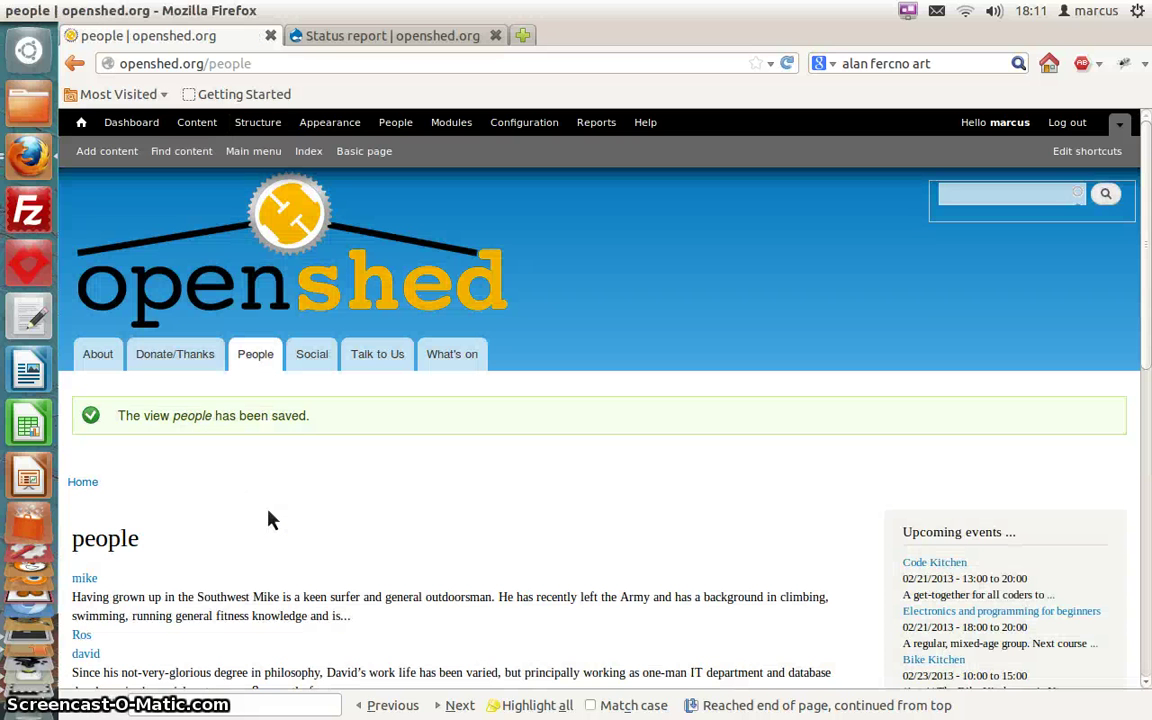
pyautogui.scroll(-4, 268, 519)
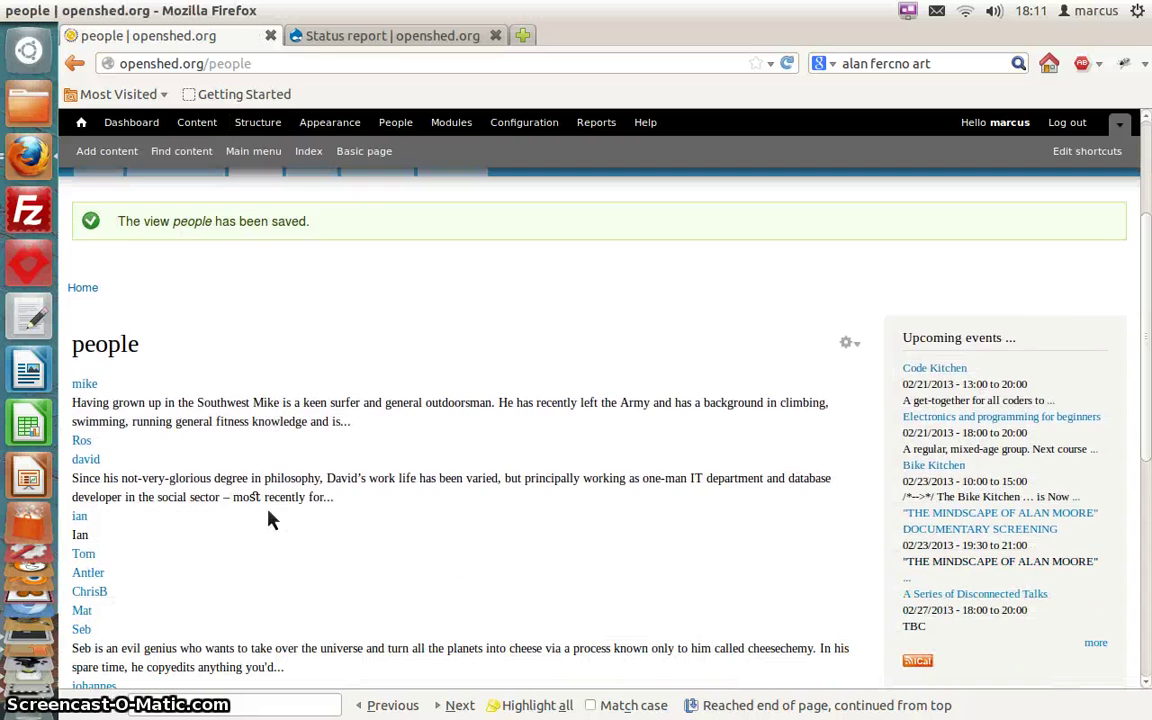
pyautogui.scroll(-2, 268, 519)
# Check several members' profiles from the /people list, ending on the last person's profile
pyautogui.click(84, 408)
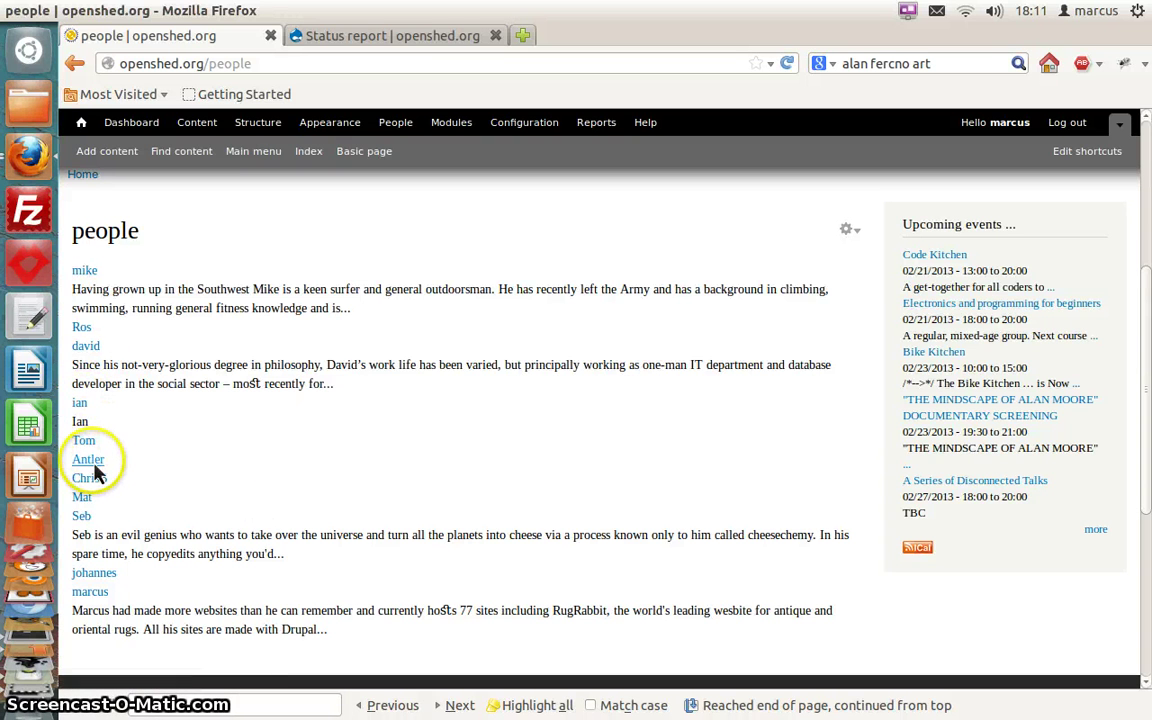
pyautogui.click(95, 470)
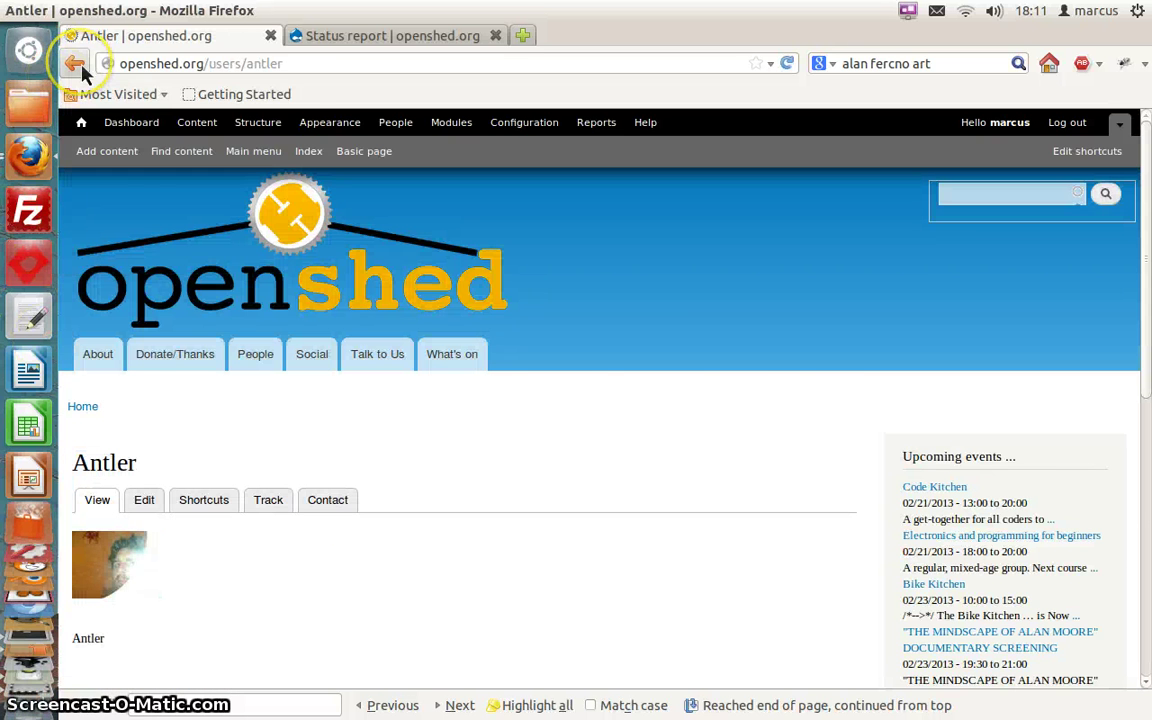
pyautogui.click(82, 66)
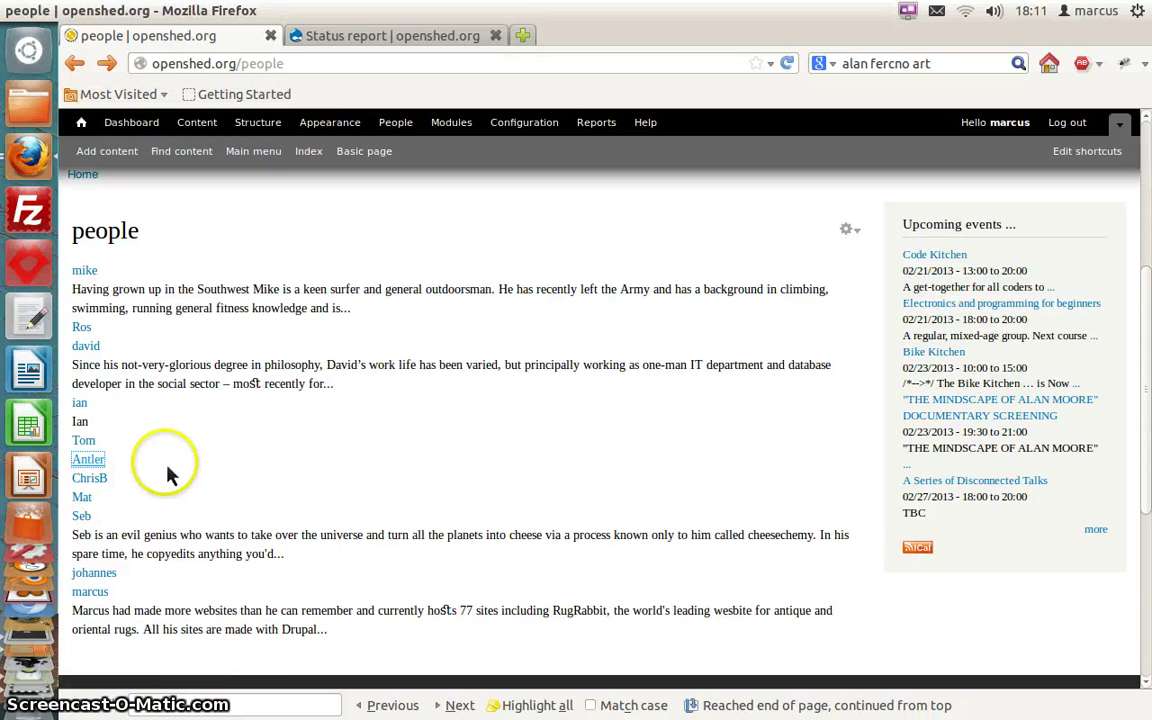
pyautogui.click(84, 270)
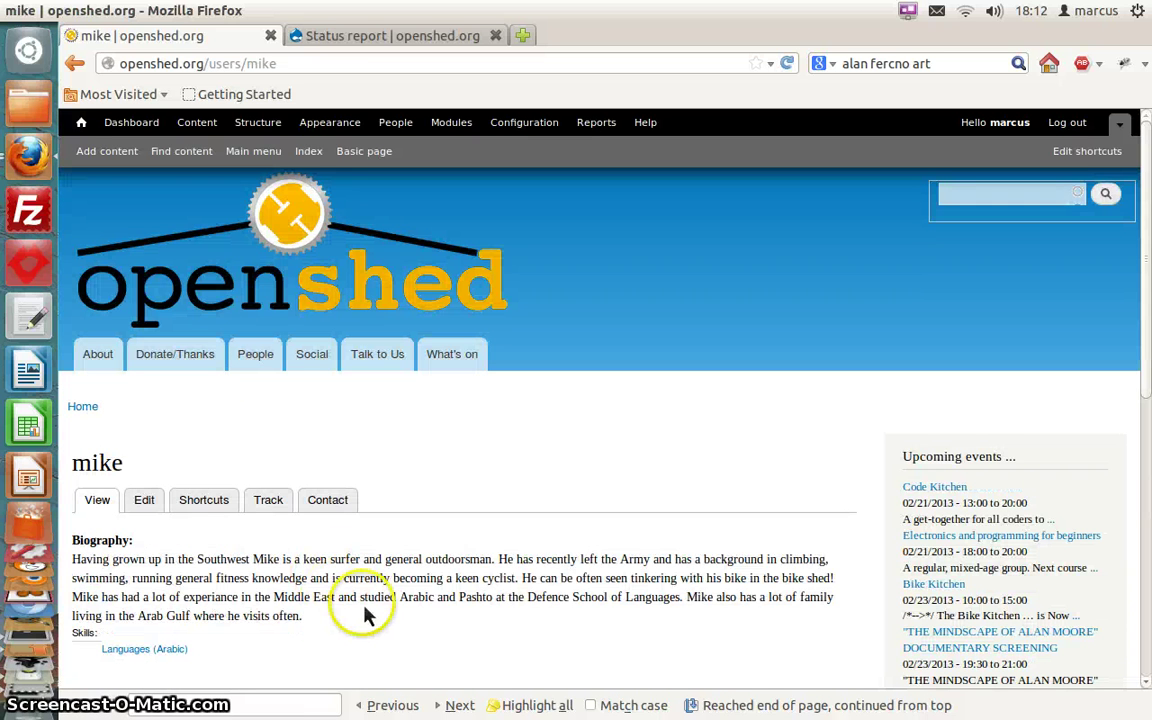
pyautogui.click(74, 66)
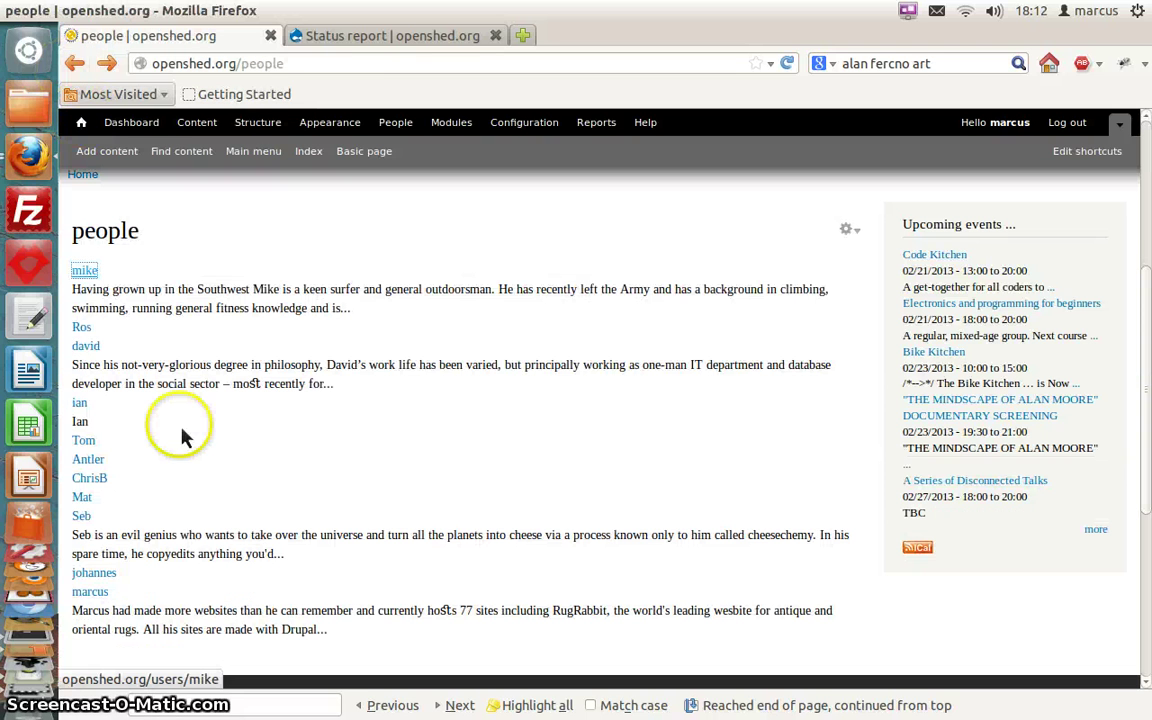
pyautogui.click(103, 595)
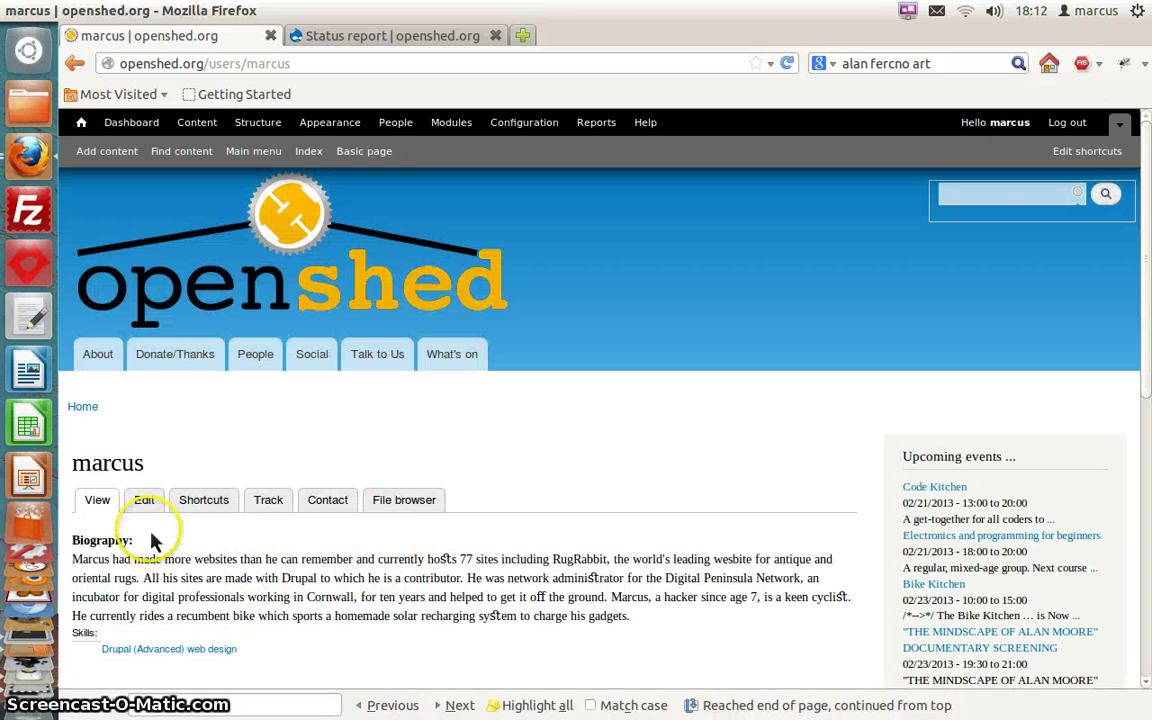
# Edit this member's Biography to change the site count from 77 to 90 and save
pyautogui.click(146, 510)
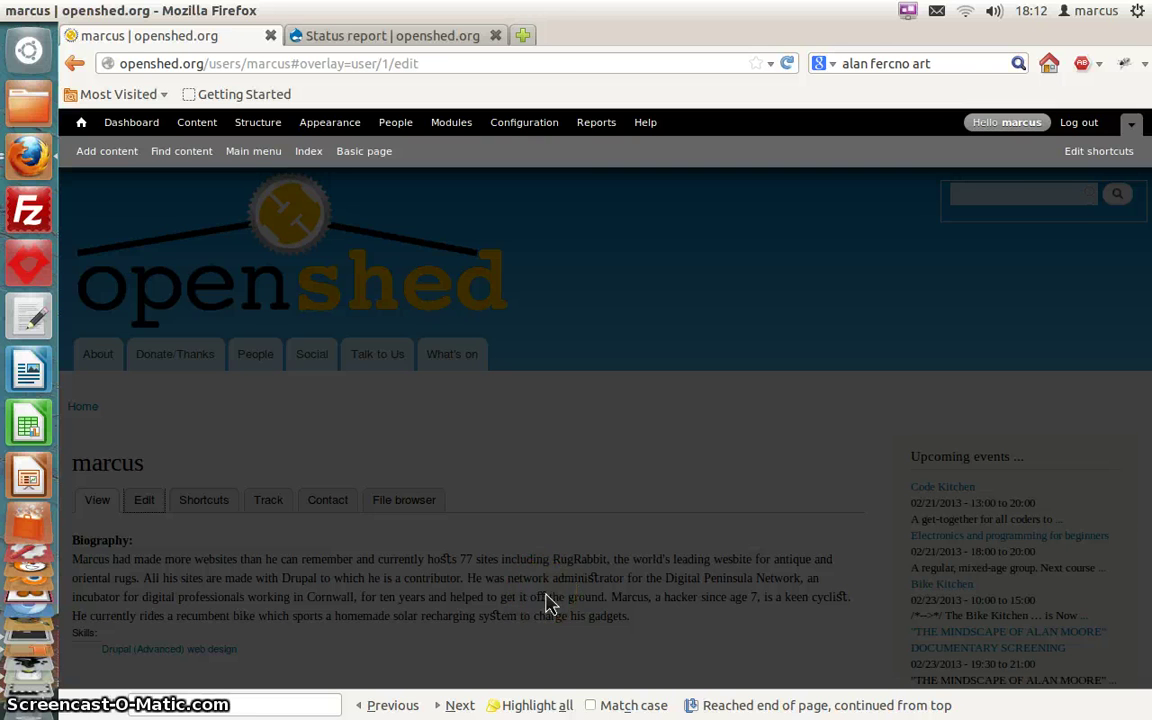
pyautogui.scroll(-8, 359, 392)
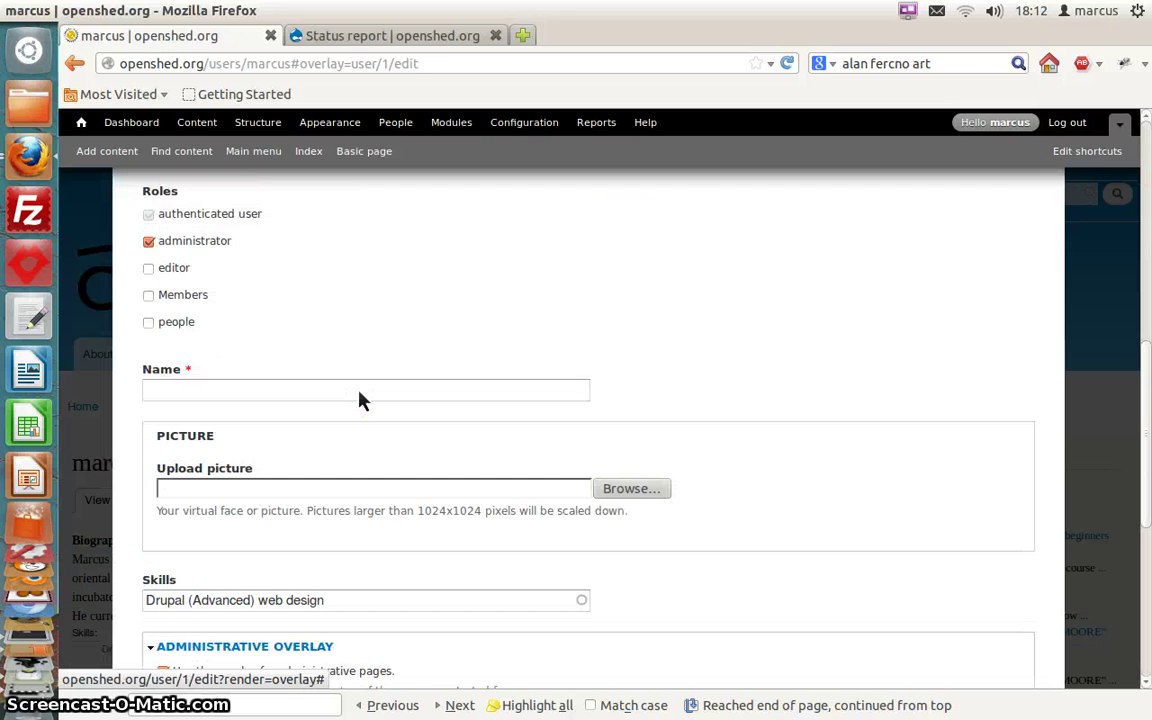
pyautogui.scroll(-8, 362, 400)
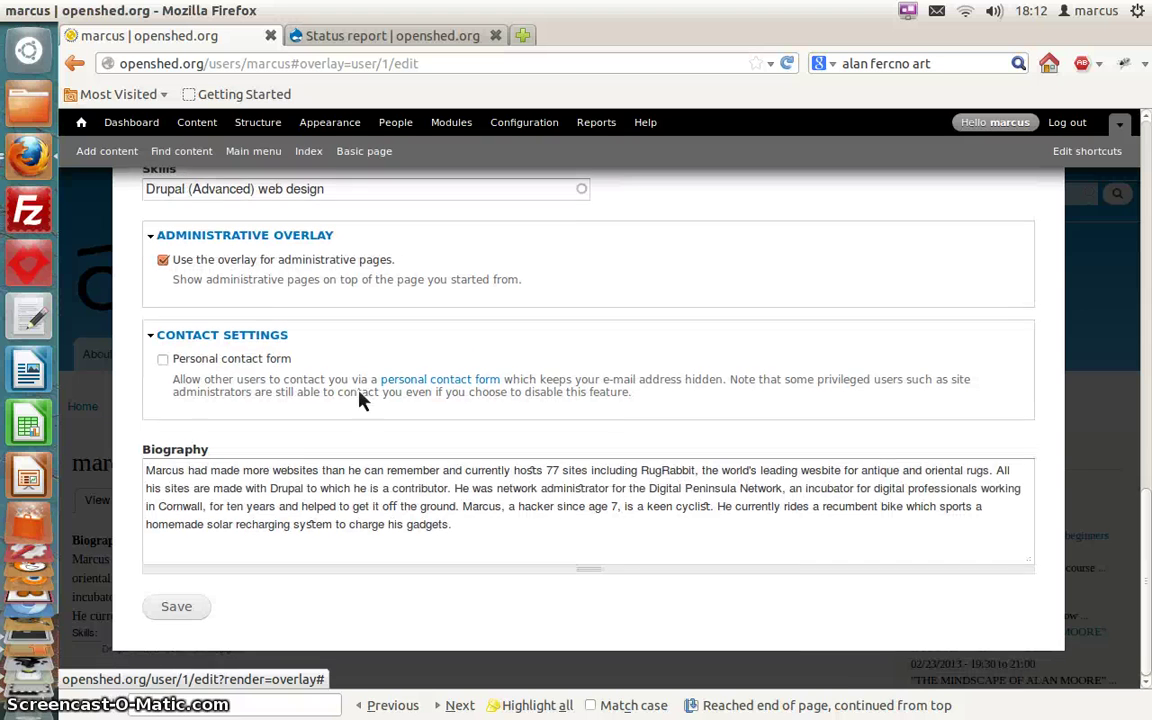
pyautogui.click(583, 510)
pyautogui.click(560, 466)
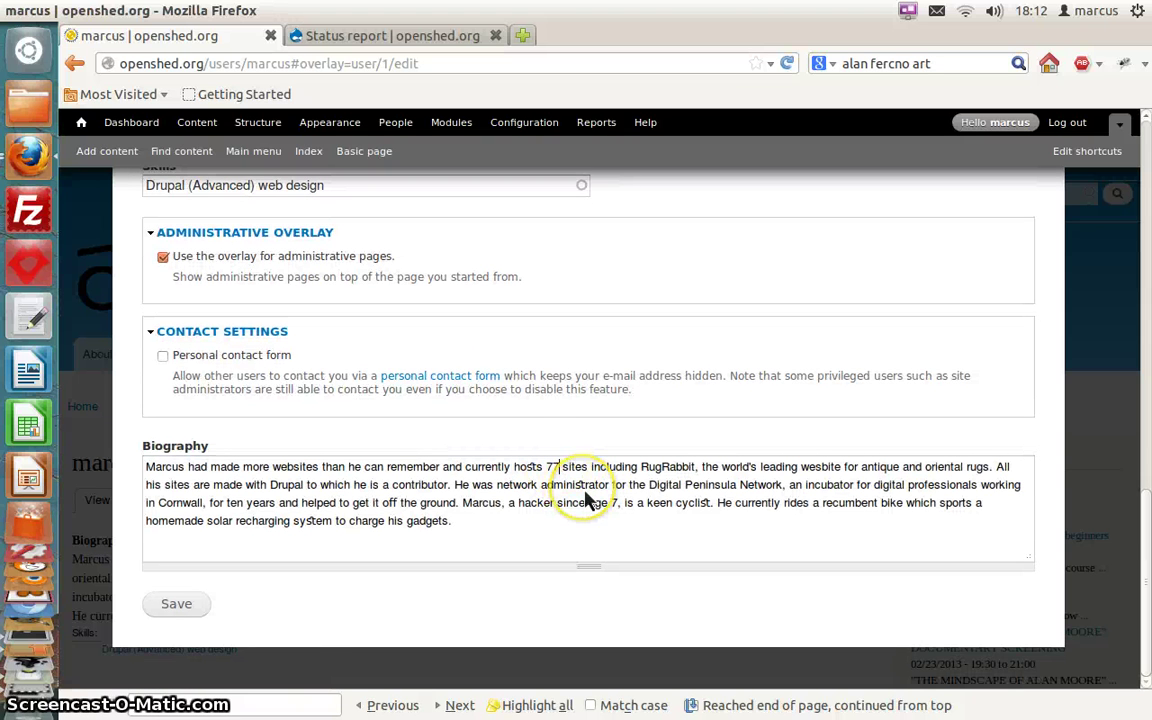
pyautogui.press('BackSpace')
pyautogui.press('BackSpace')
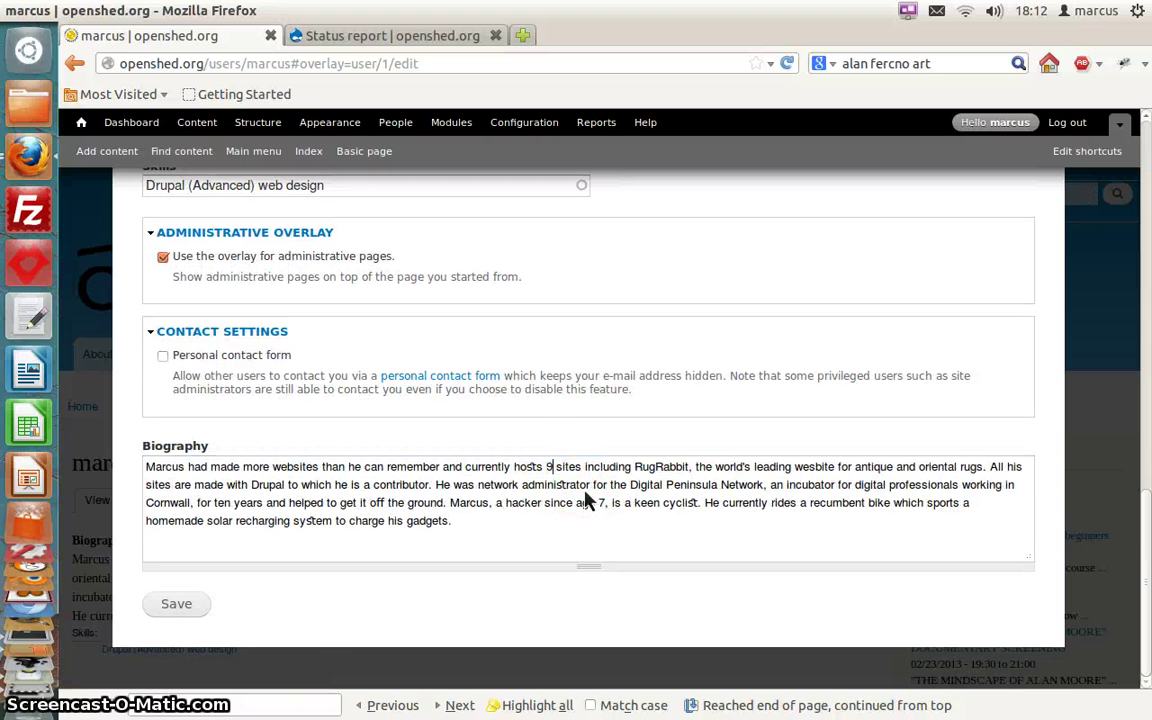
pyautogui.write('90')
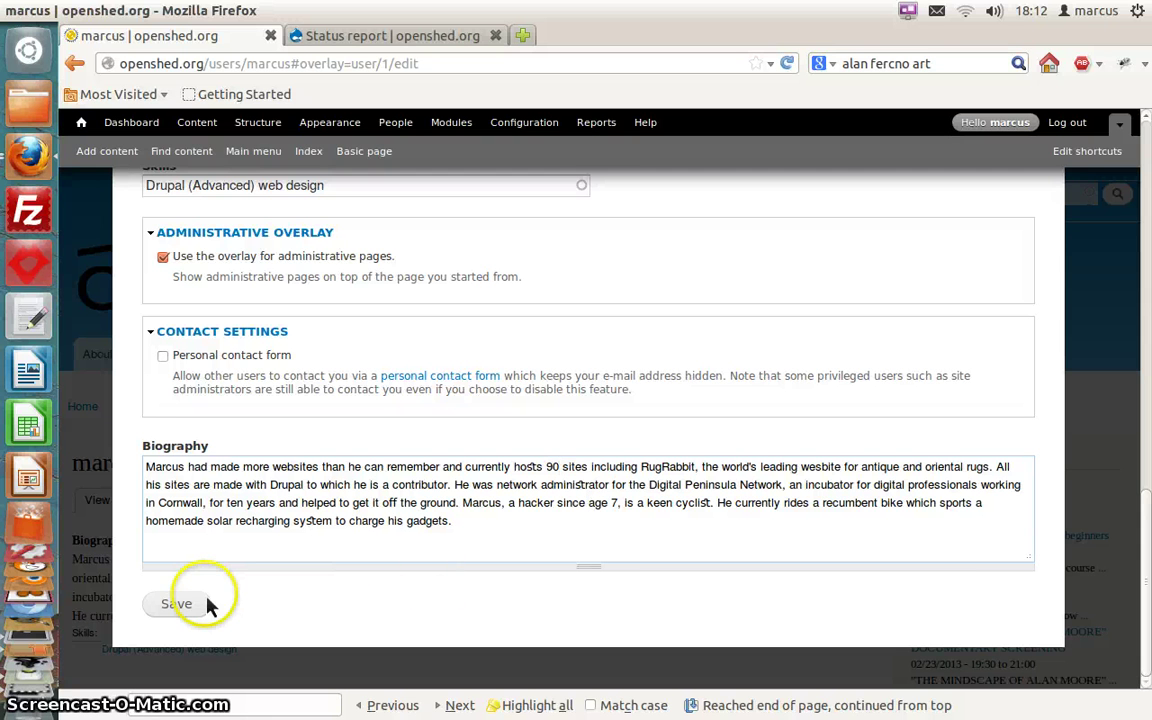
pyautogui.click(183, 604)
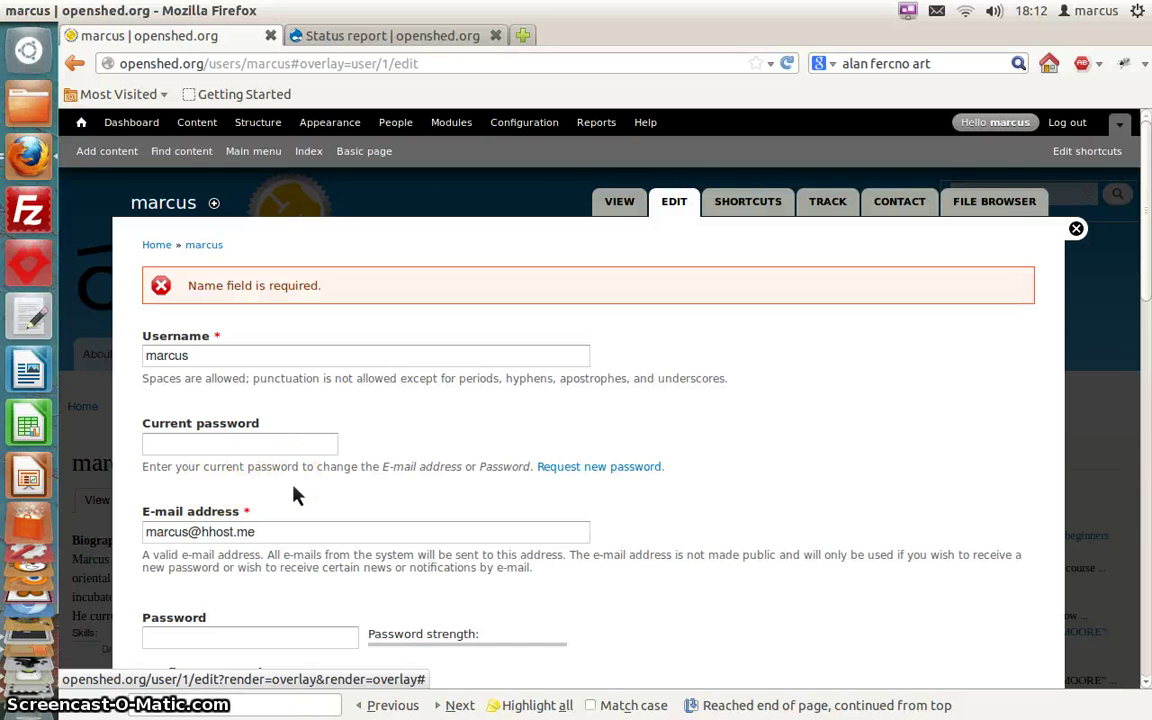
# Fill in the administrator's full name in the required Name field, save, and close the form
pyautogui.scroll(-4, 295, 495)
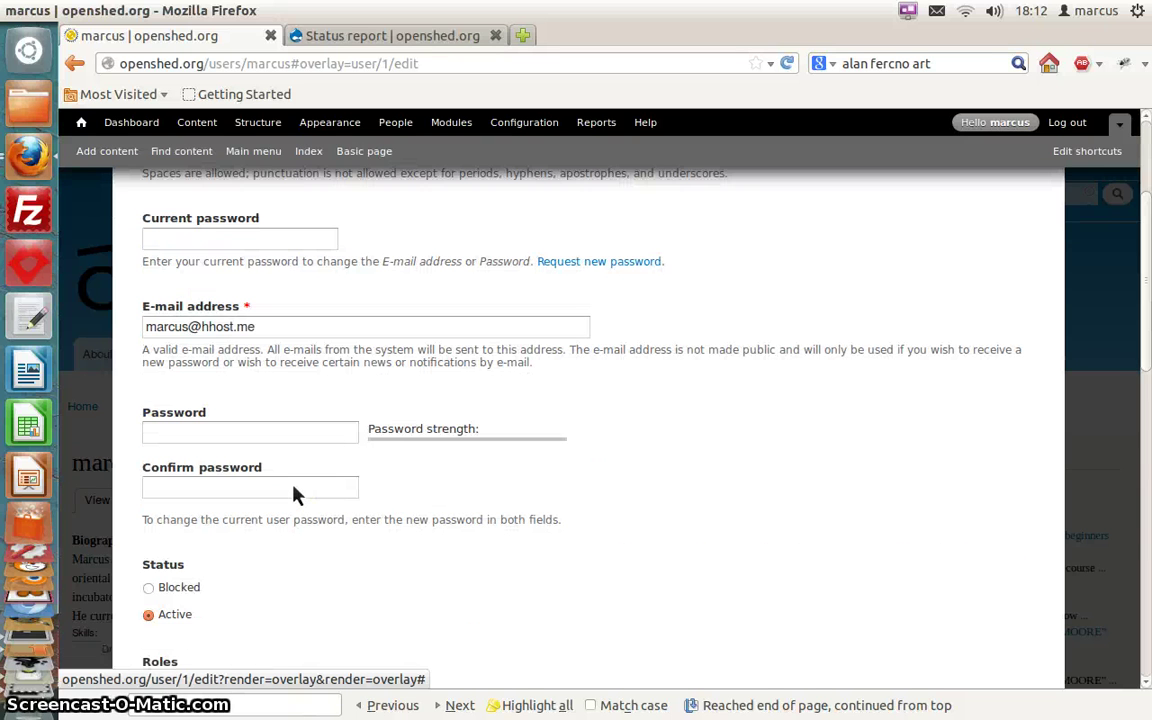
pyautogui.scroll(-6, 295, 495)
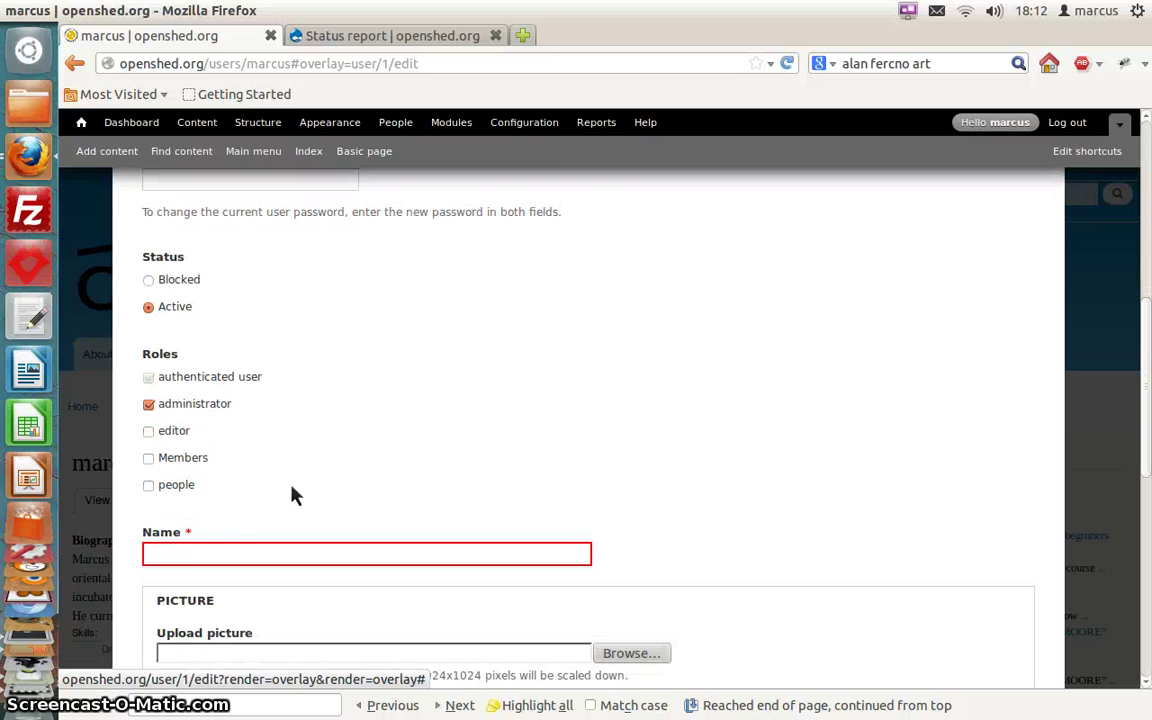
pyautogui.click(203, 560)
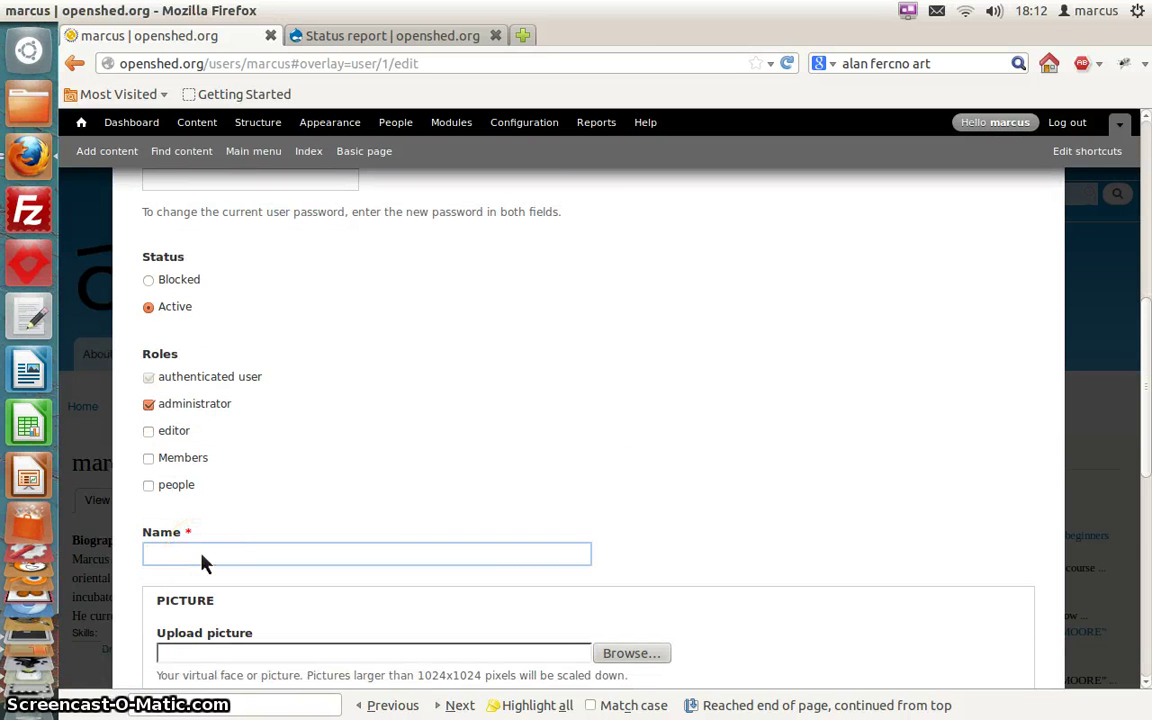
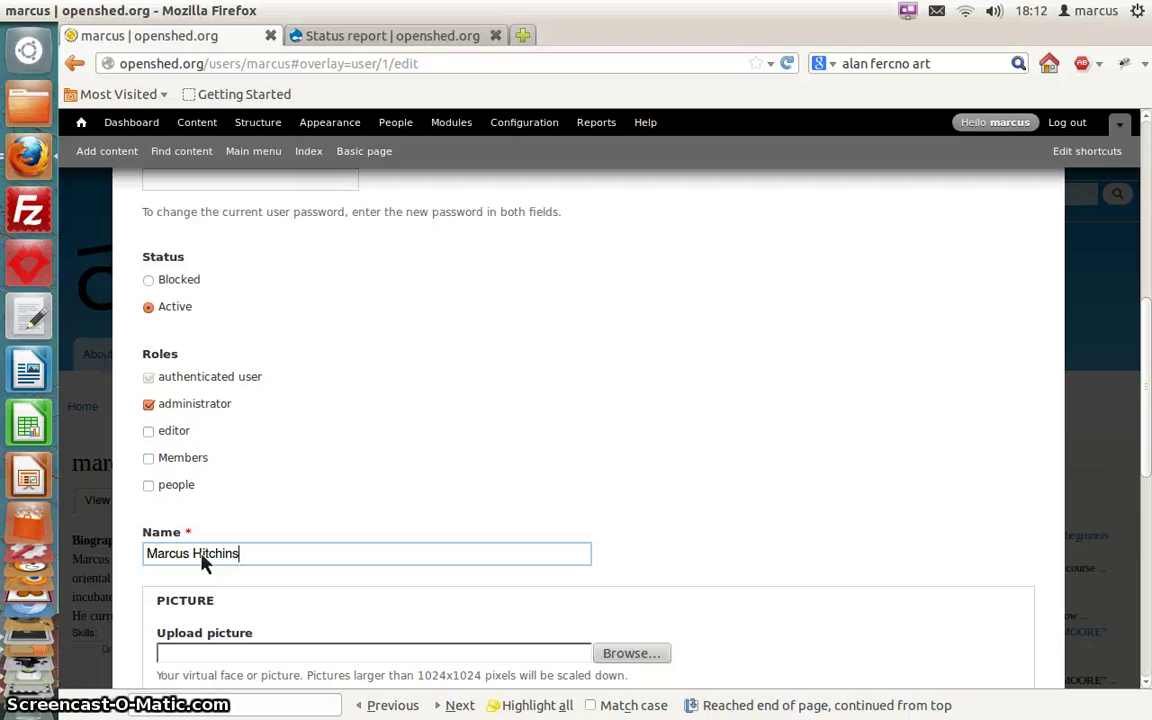
pyautogui.click(202, 660)
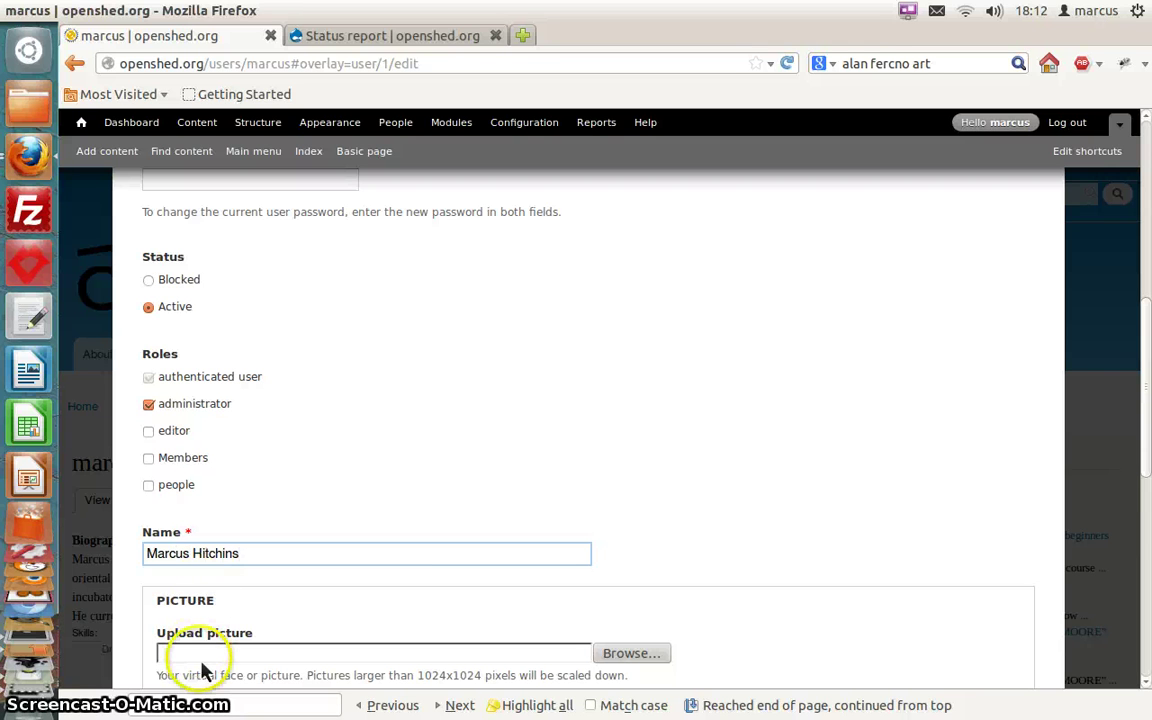
pyautogui.moveTo(1147, 413); pyautogui.dragTo(1147, 640)
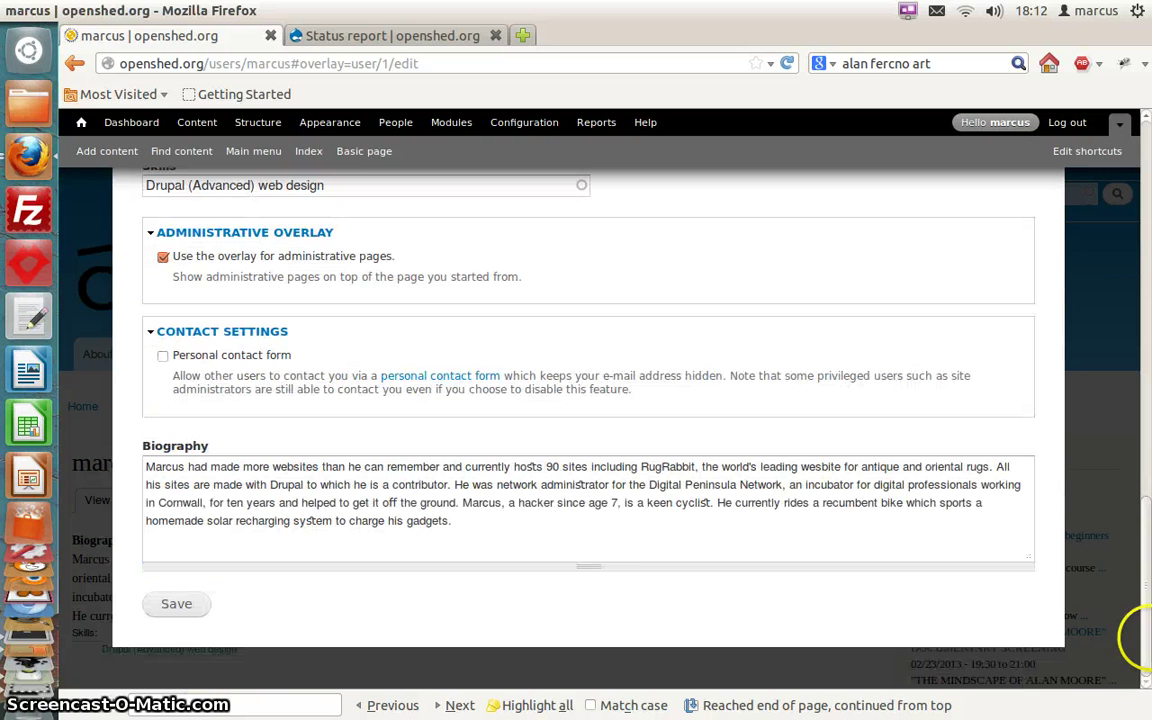
pyautogui.click(176, 608)
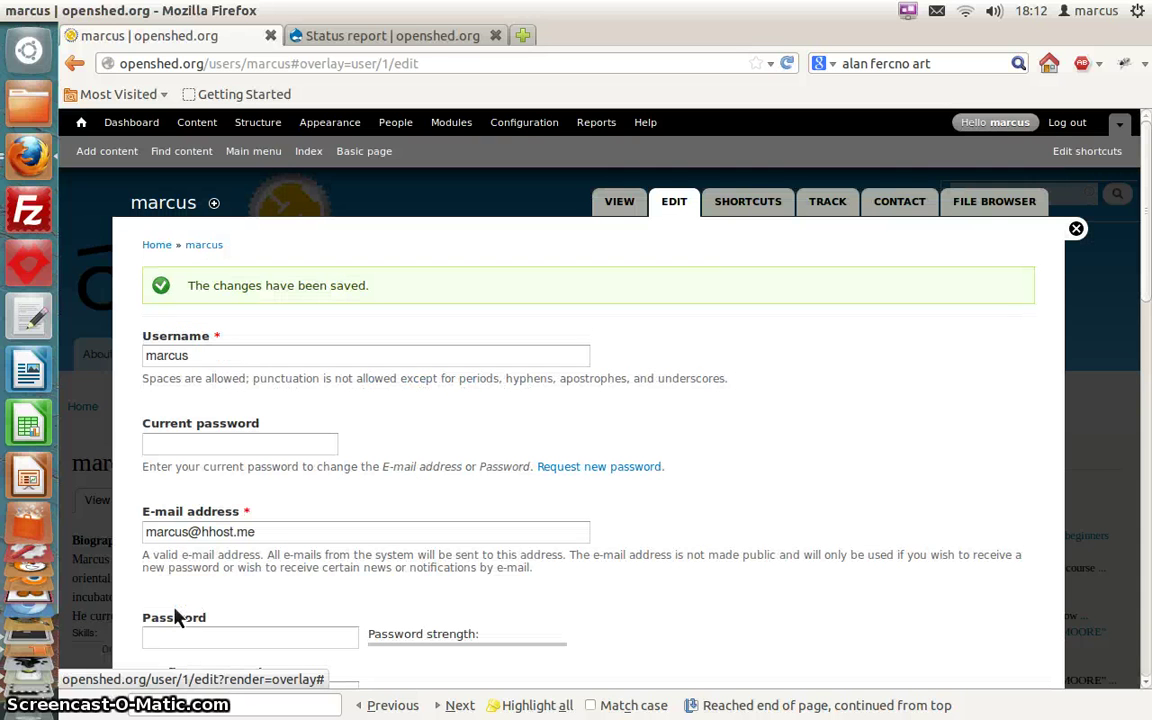
pyautogui.click(1077, 230)
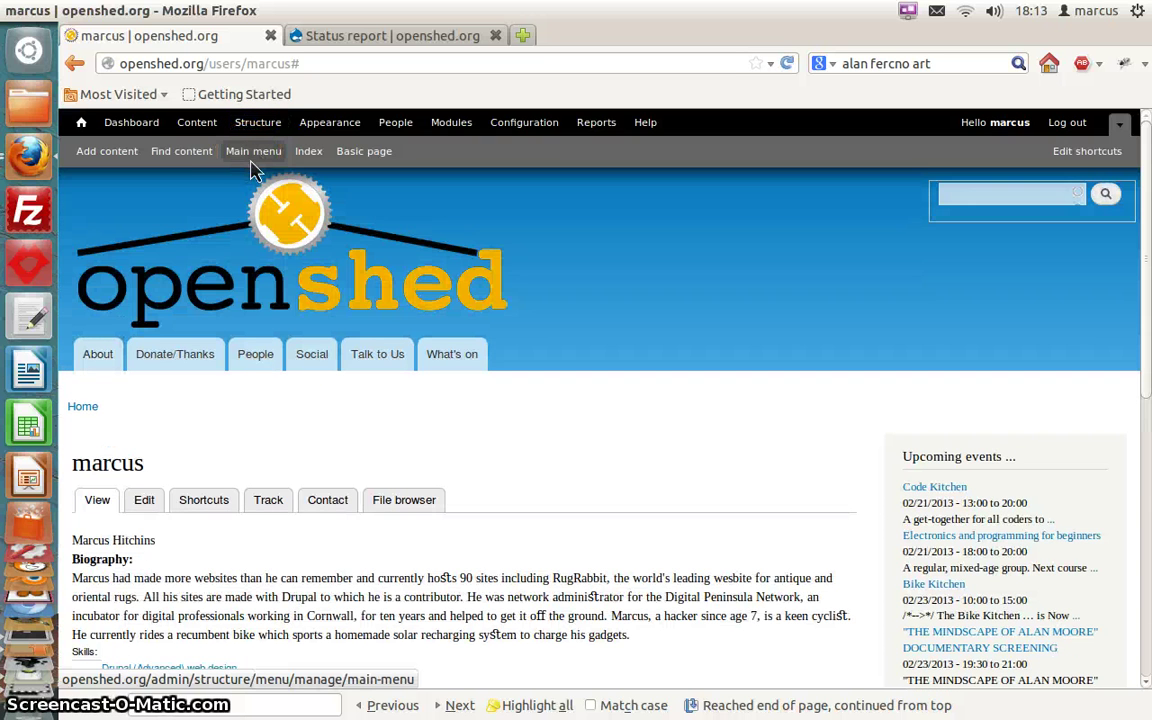
# Bring up the Main menu's list of links
pyautogui.click(414, 413)
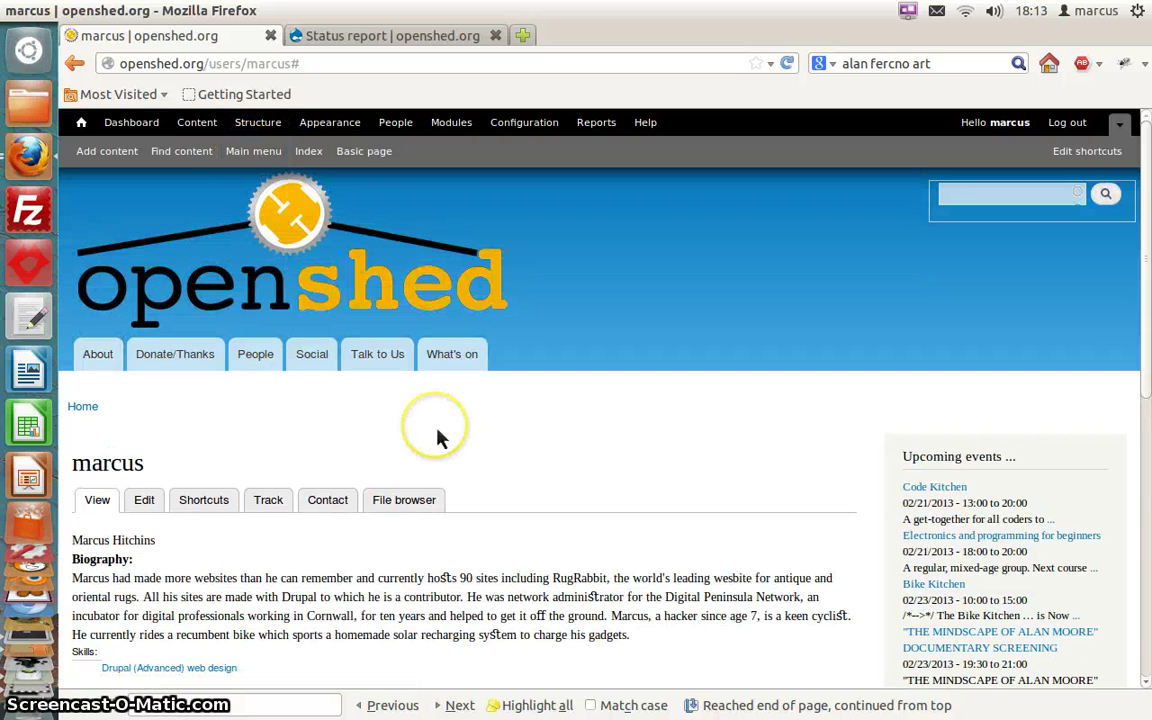
pyautogui.scroll(-3, 437, 437)
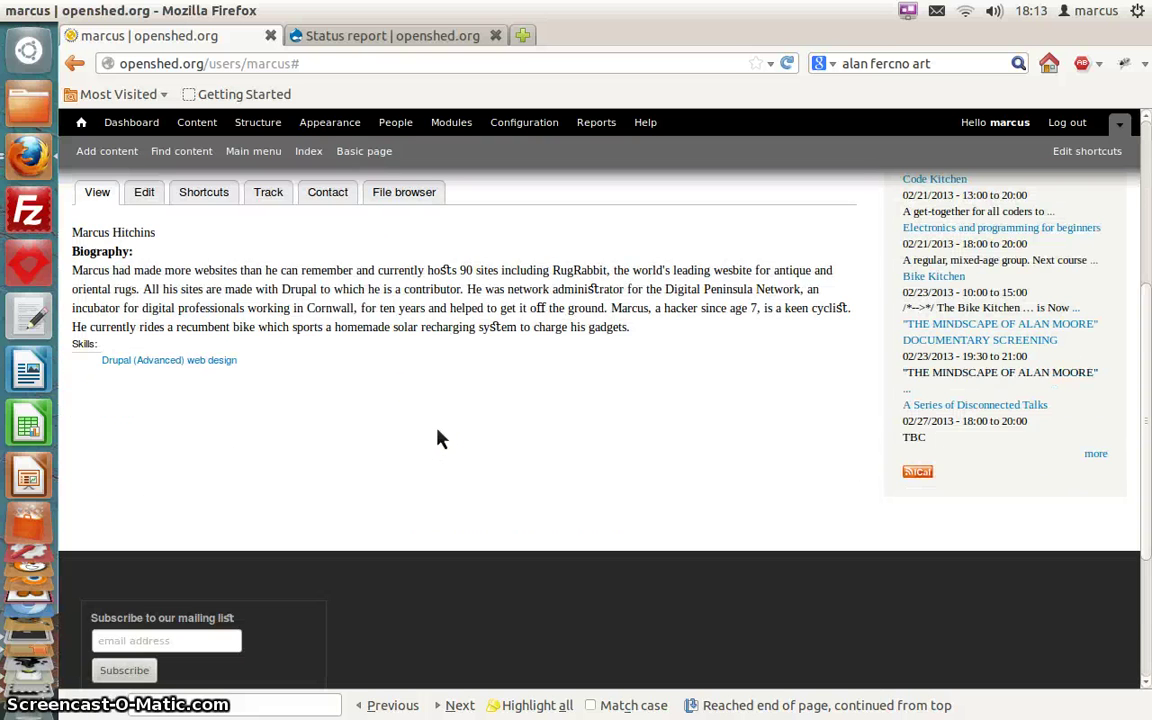
pyautogui.scroll(3, 437, 437)
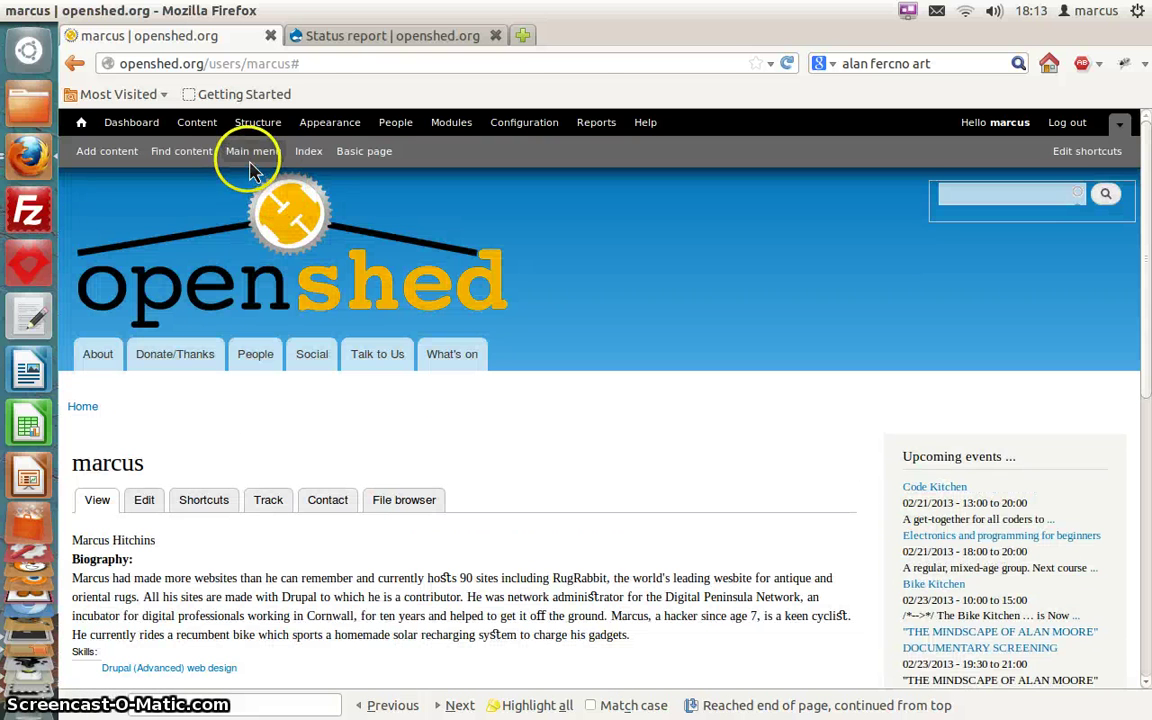
pyautogui.click(251, 155)
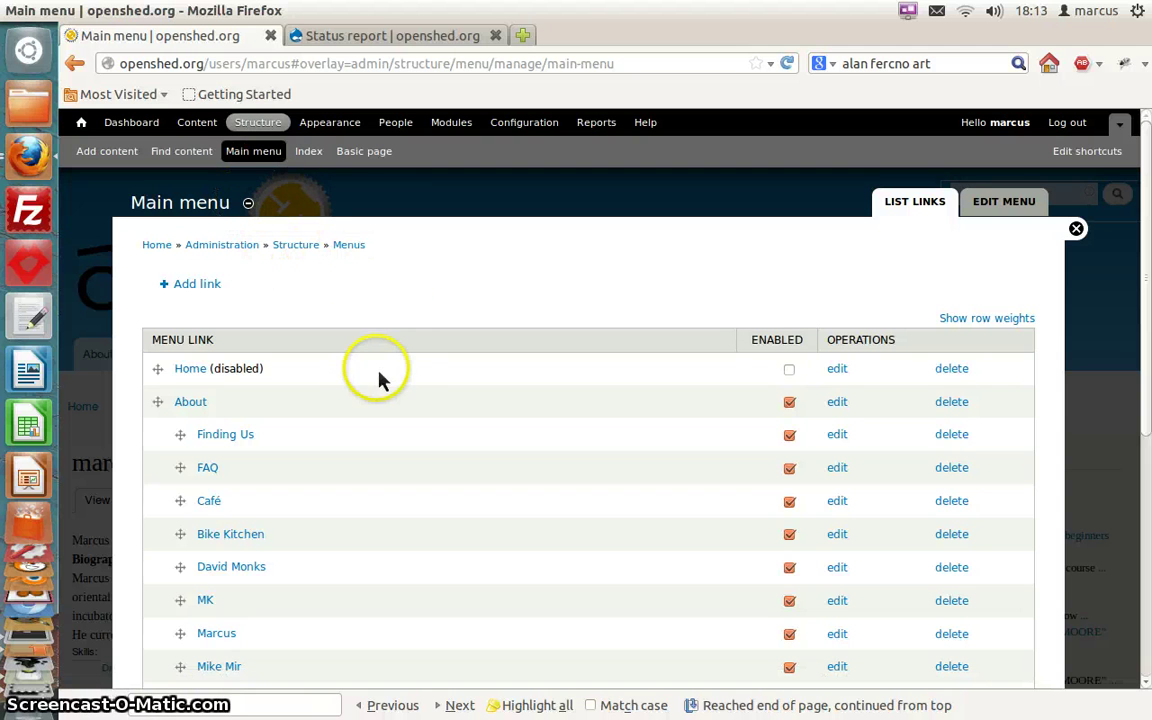
pyautogui.scroll(-2, 397, 380)
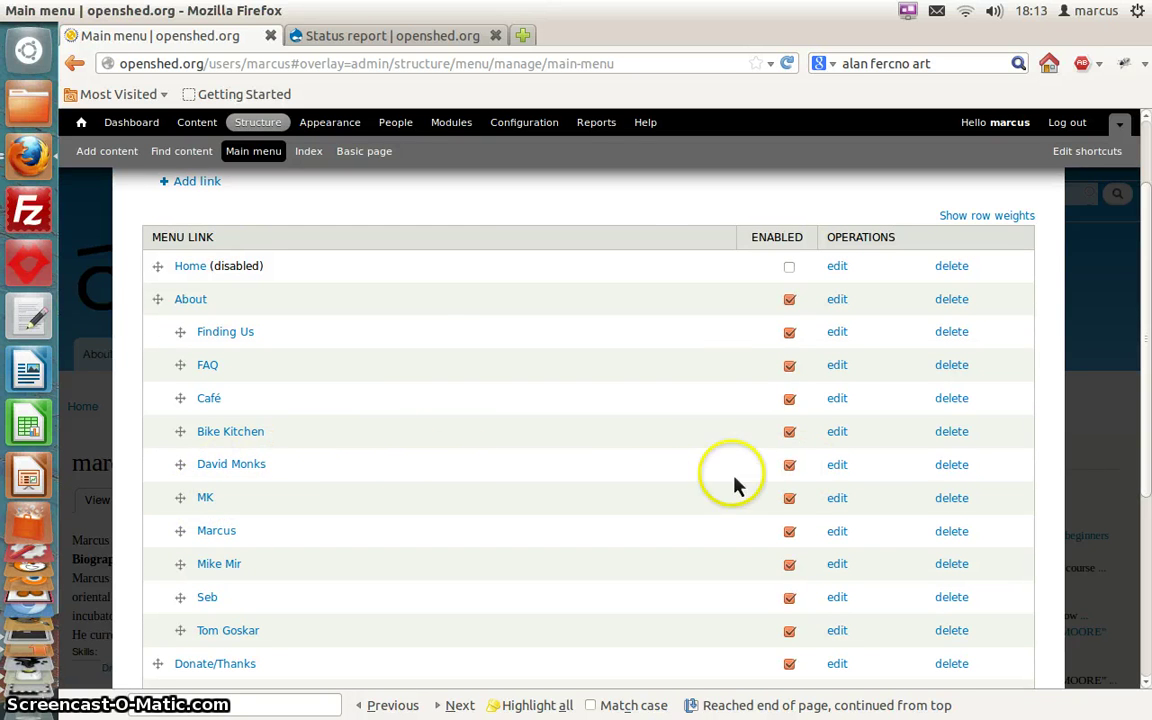
# Disable the five individual person links under About and save the configuration
pyautogui.click(790, 466)
pyautogui.click(790, 498)
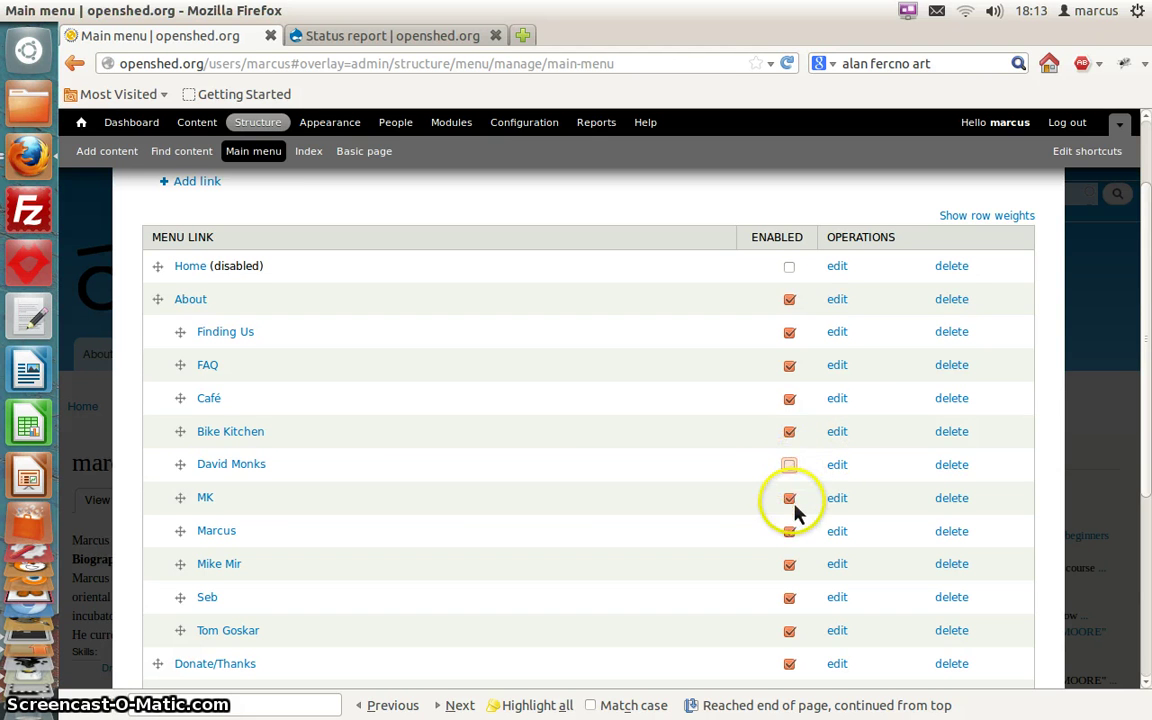
pyautogui.click(790, 564)
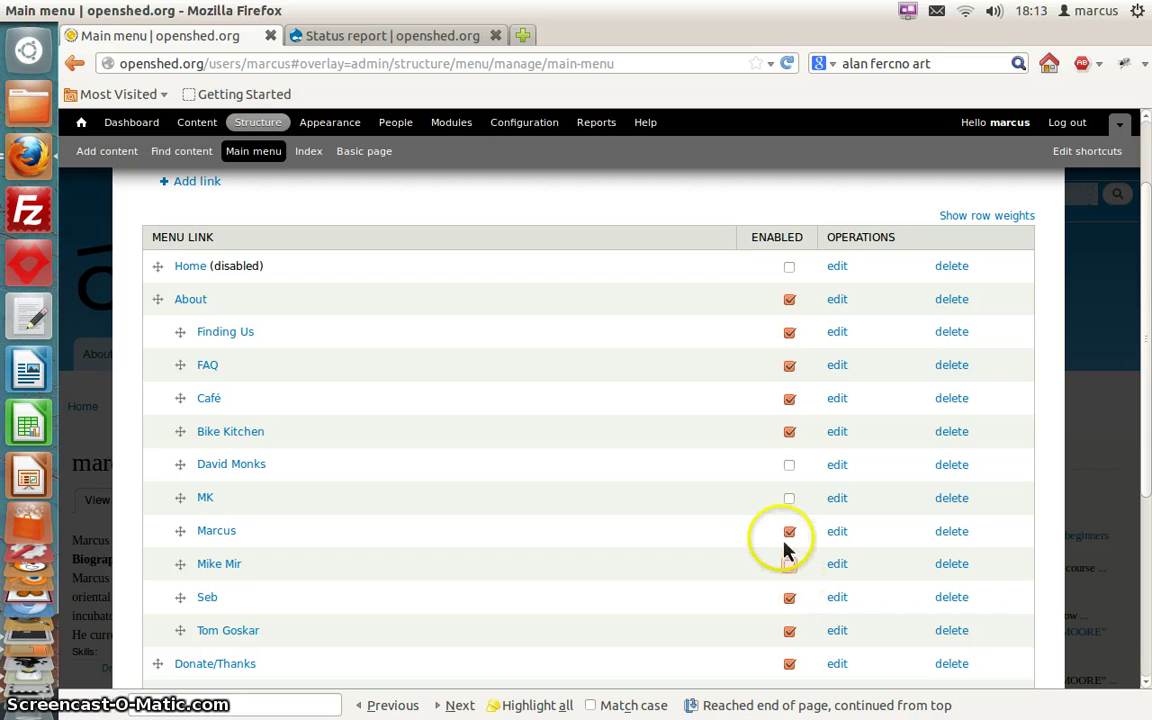
pyautogui.click(790, 598)
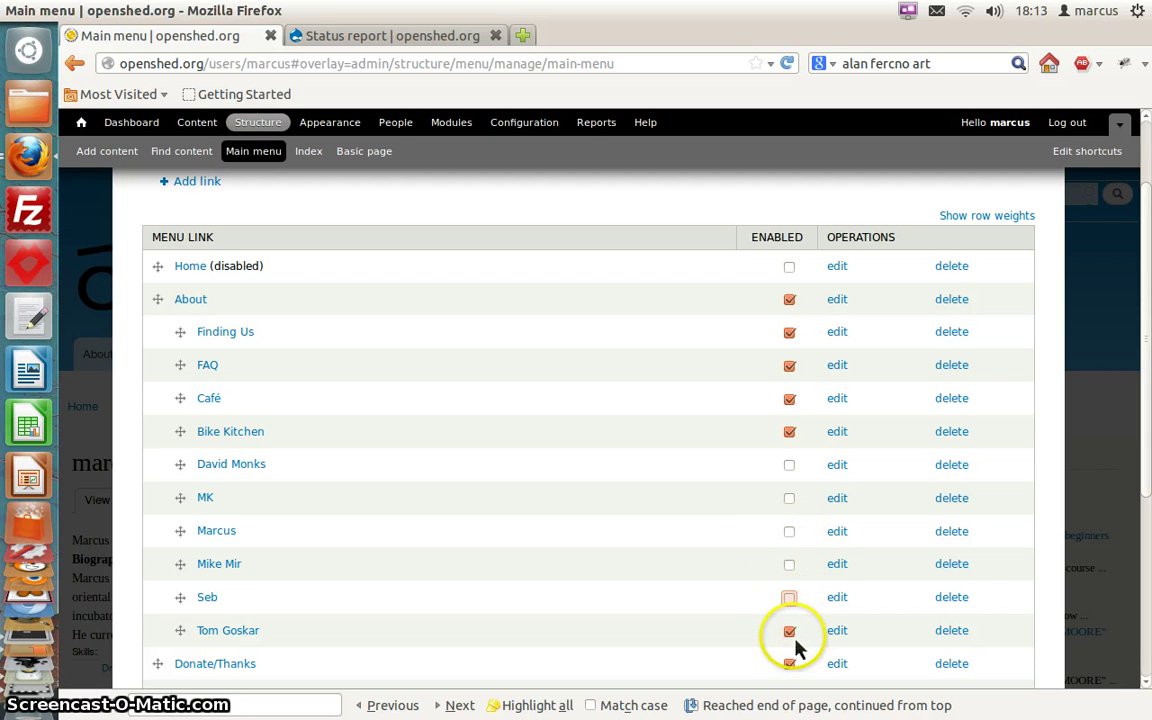
pyautogui.click(788, 634)
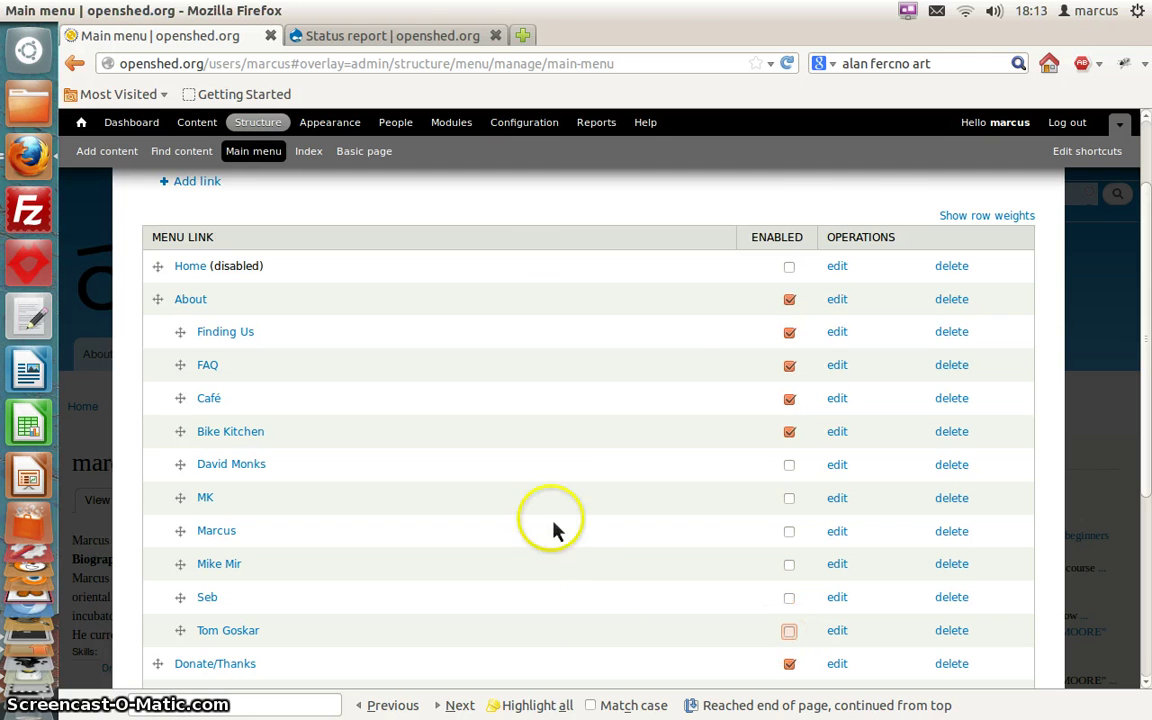
pyautogui.scroll(-5, 670, 355)
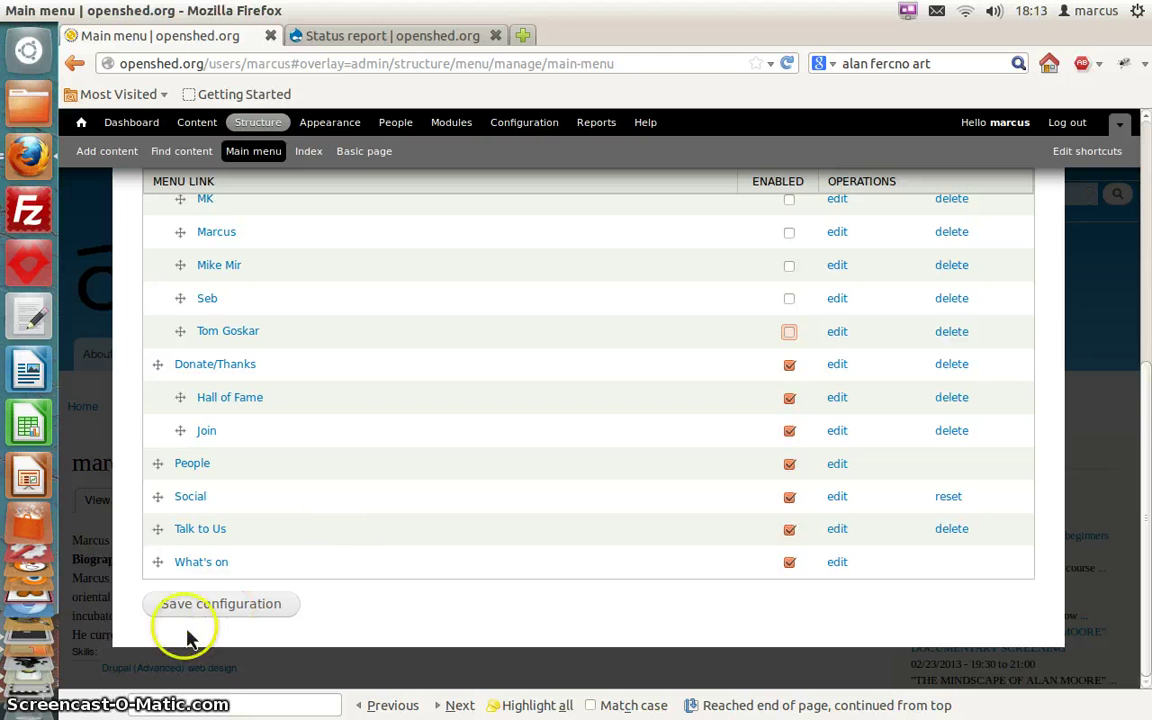
pyautogui.click(221, 610)
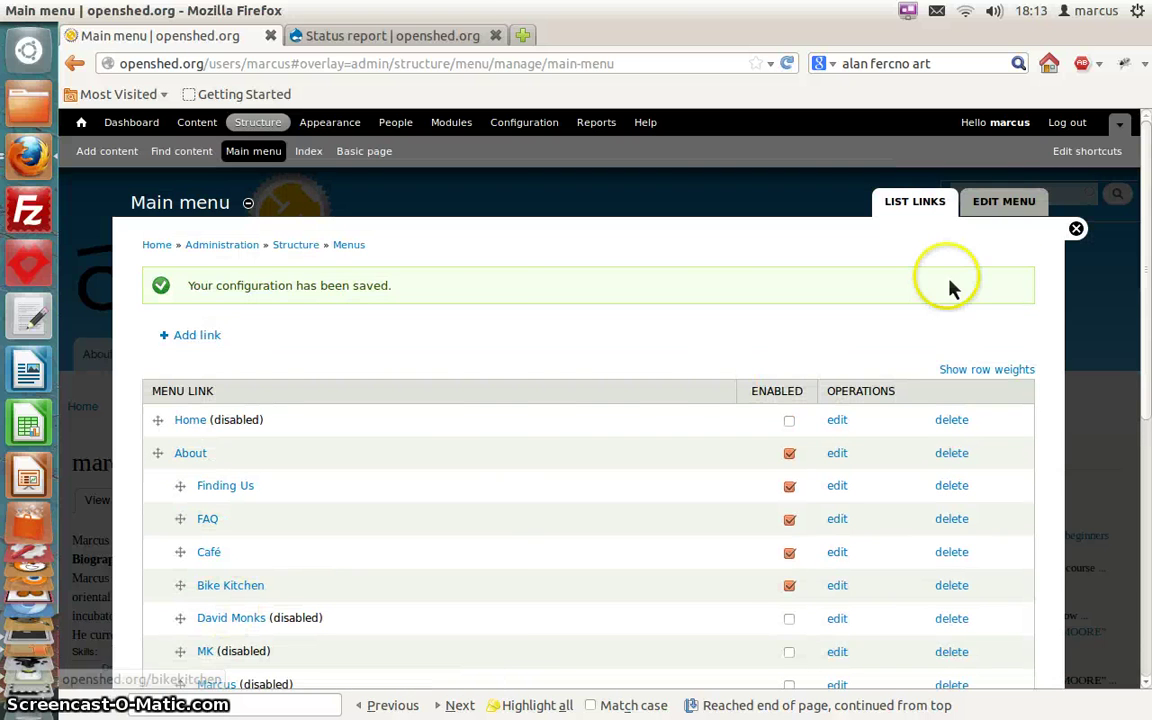
# Return to the site's People listing and review the trimmed biographies
pyautogui.click(1076, 228)
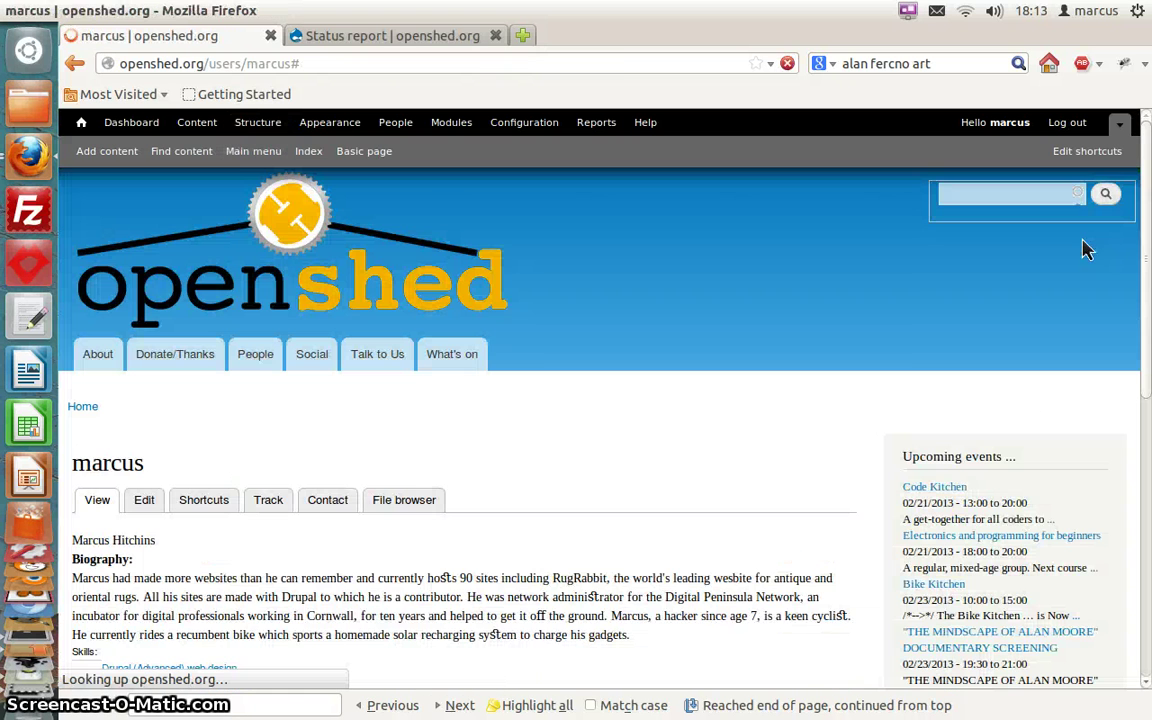
pyautogui.click(88, 414)
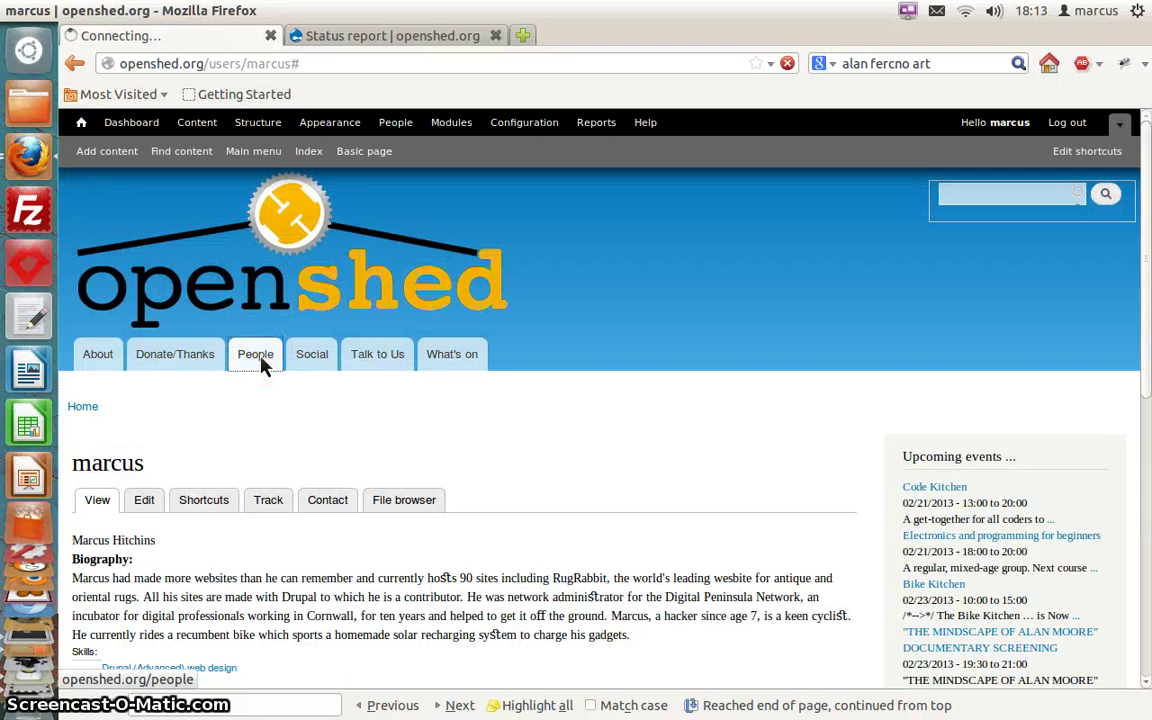
pyautogui.click(464, 424)
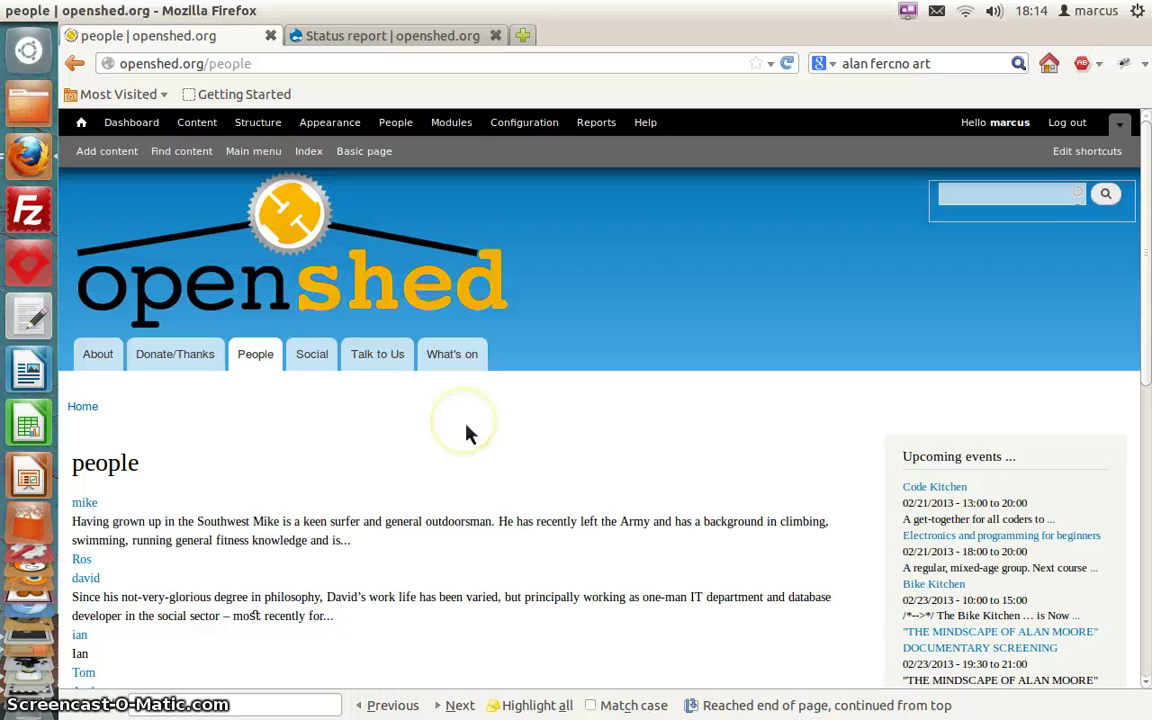
pyautogui.scroll(-10, 467, 433)
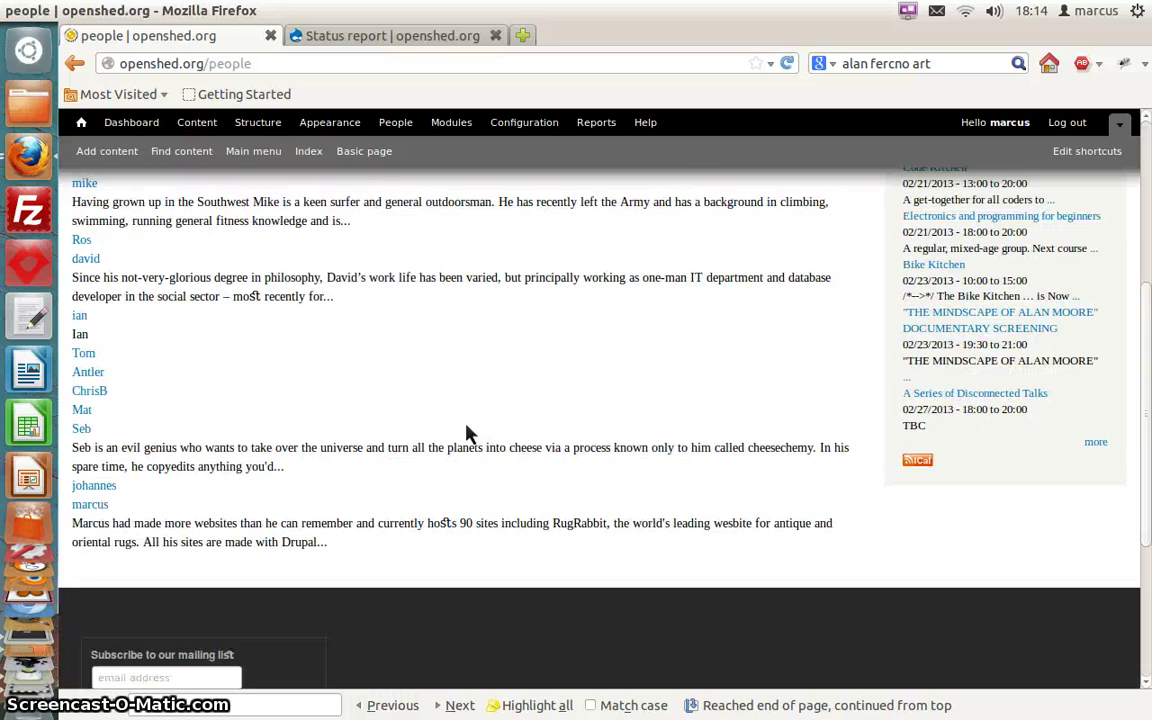
pyautogui.scroll(3, 467, 433)
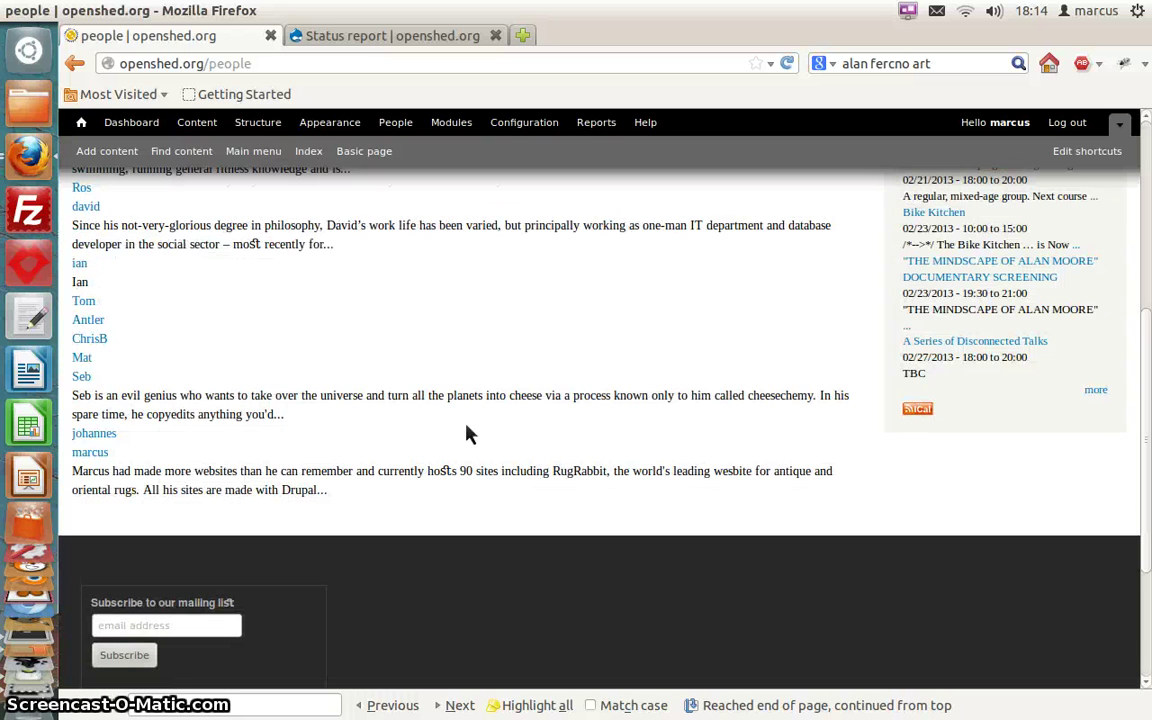
# Open the last member's full profile page from the listing and review it
pyautogui.click(92, 455)
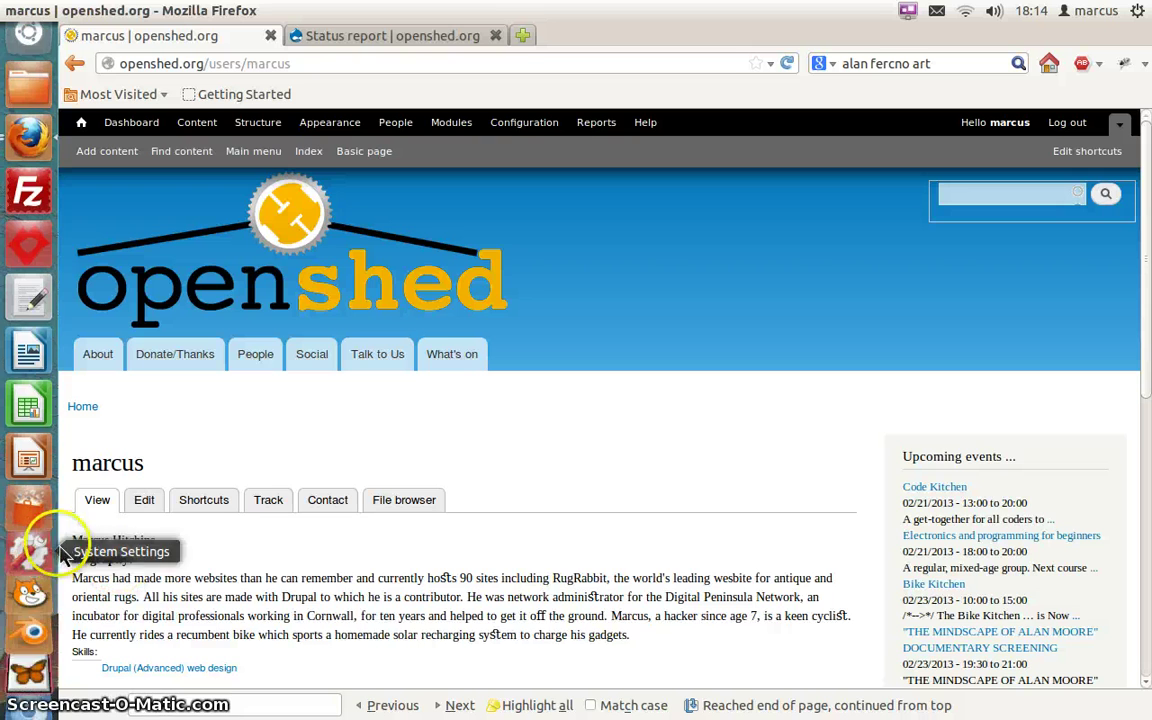
pyautogui.scroll(-2, 208, 558)
pyautogui.scroll(-1, 208, 560)
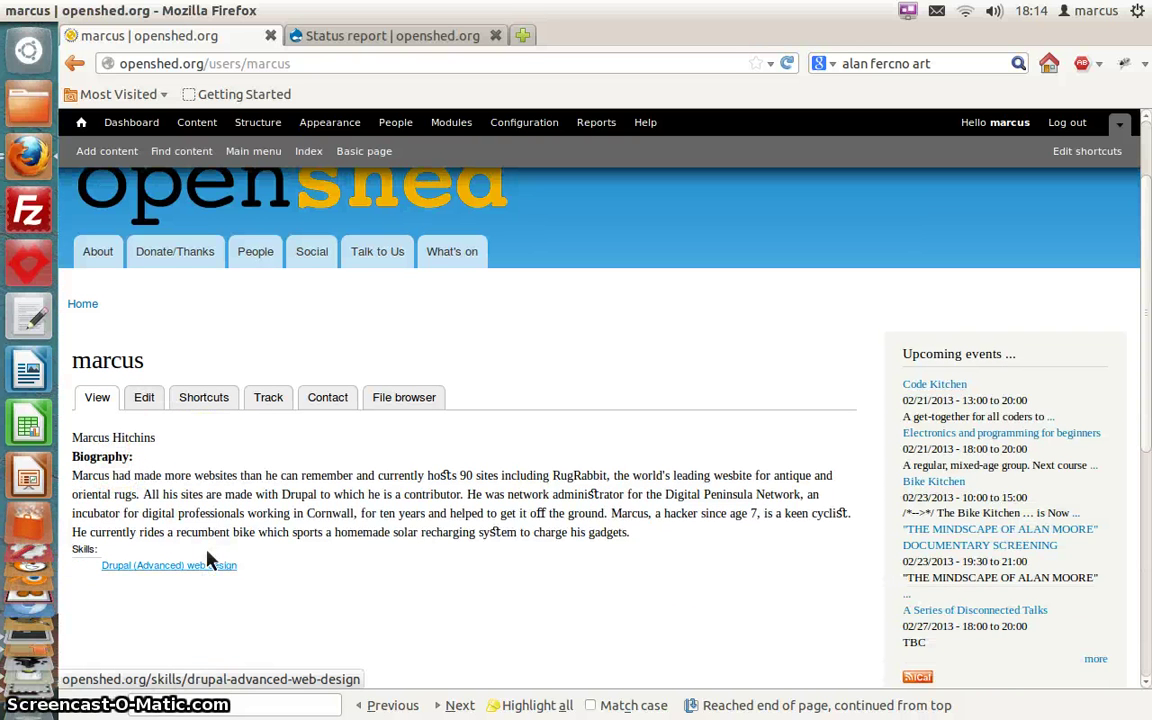
pyautogui.click(160, 619)
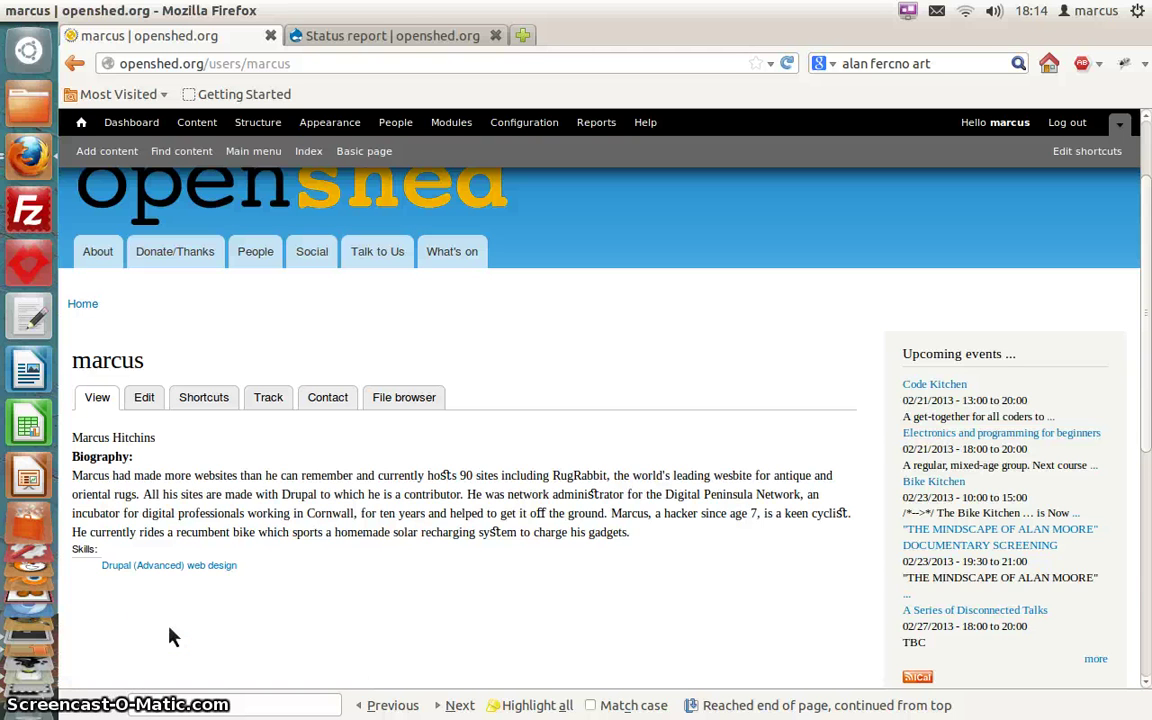
pyautogui.scroll(2, 170, 636)
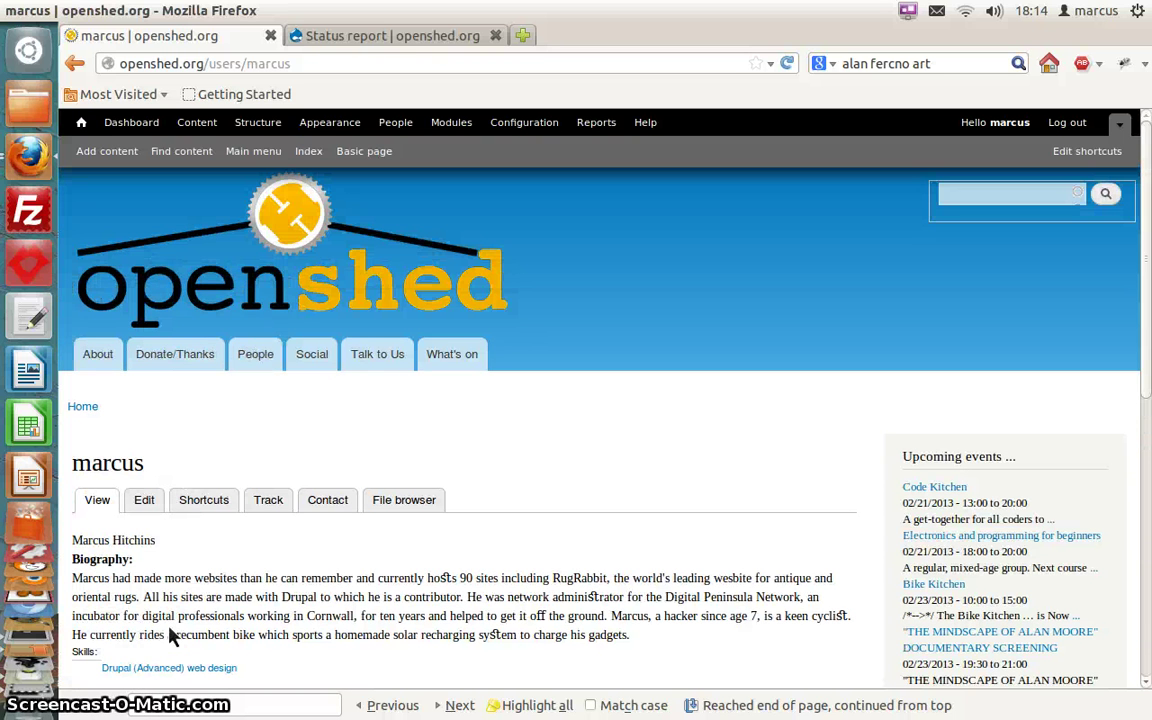
pyautogui.moveTo(28, 704)
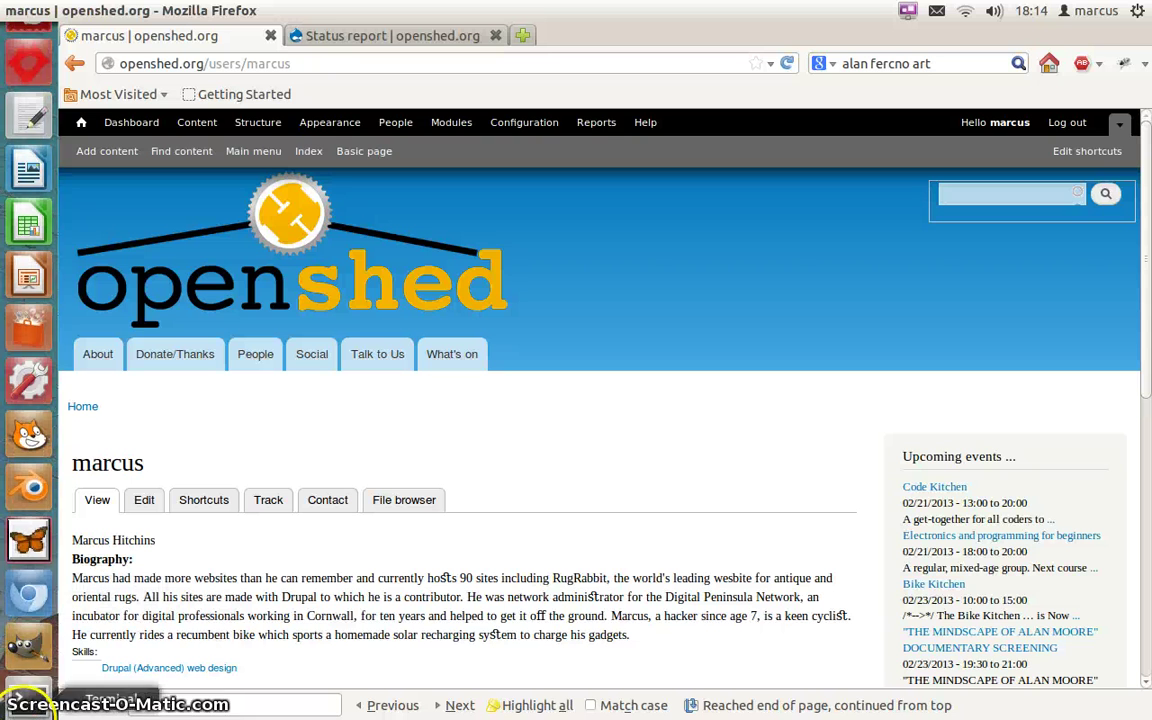